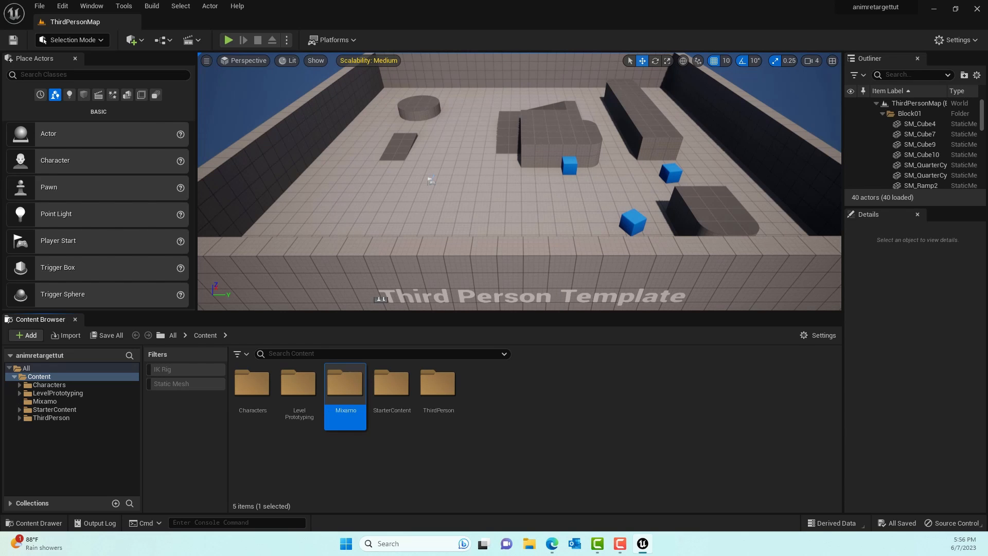
# - Switch to the Mixamo site in the browser and browse the character library with the Ely character in preview
pyautogui.hotkey('alt', 'Tab')
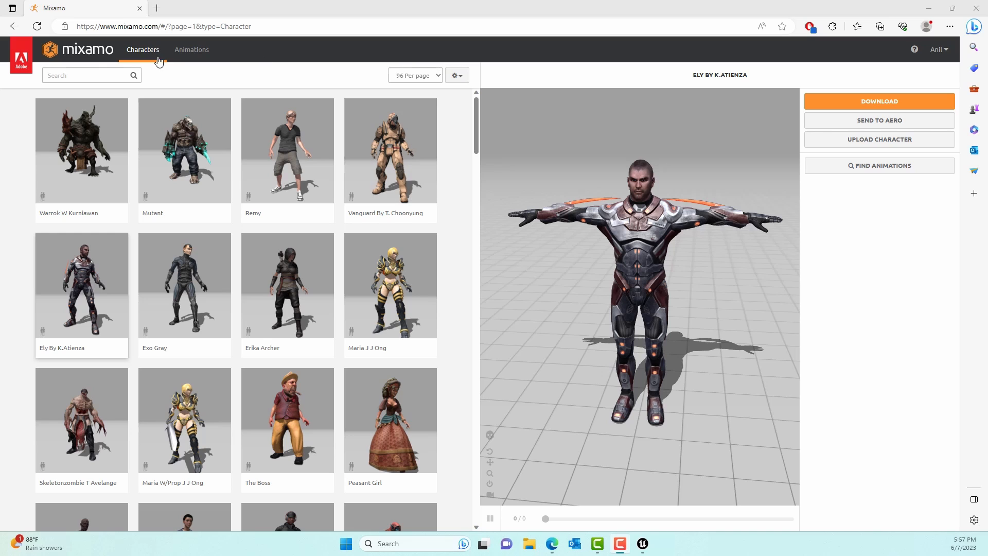
pyautogui.click(136, 50)
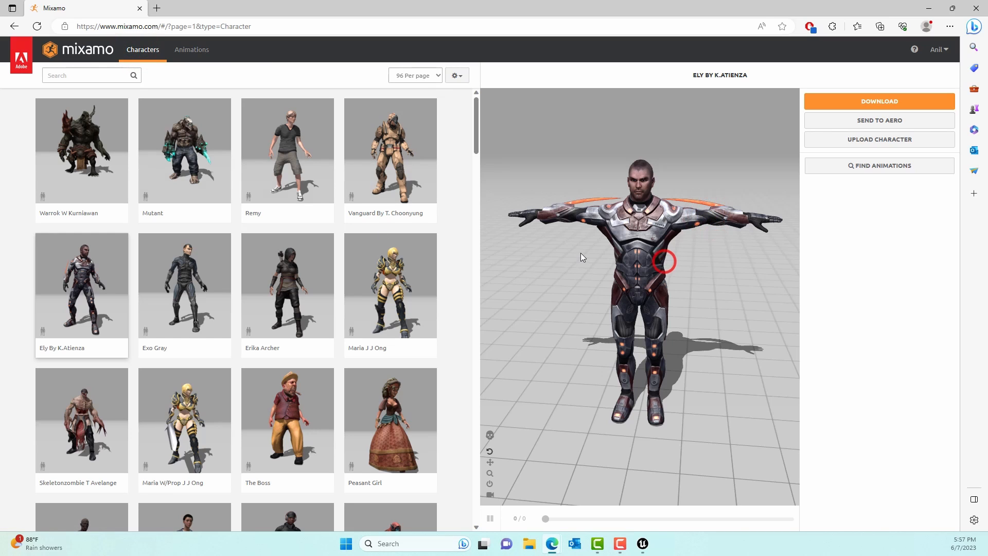
pyautogui.click(620, 281)
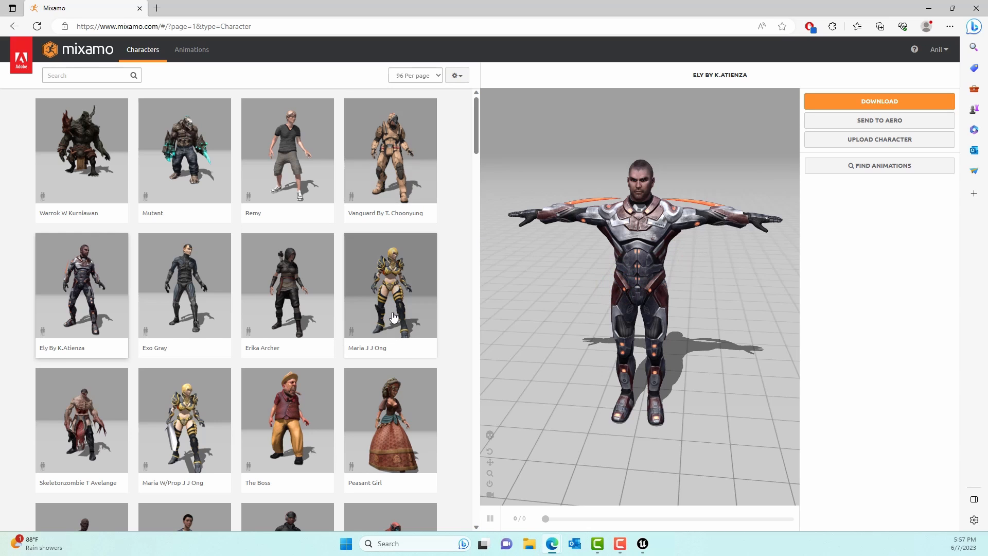
pyautogui.scroll(-6, 406, 324)
pyautogui.scroll(6, 350, 303)
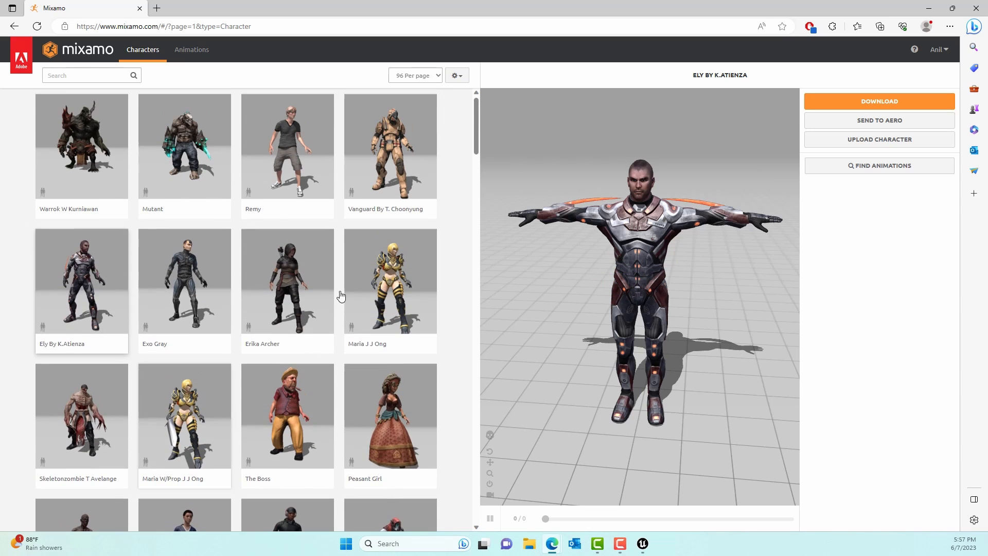
# - Download the Ely character in FBX Binary(.fbx) format with the T-pose
pyautogui.click(903, 103)
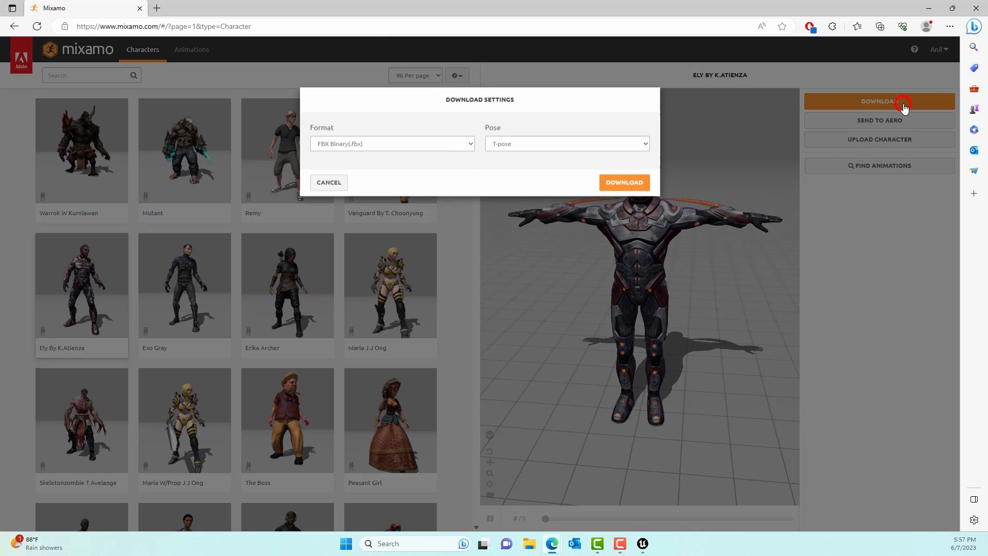
pyautogui.click(508, 148)
pyautogui.click(514, 159)
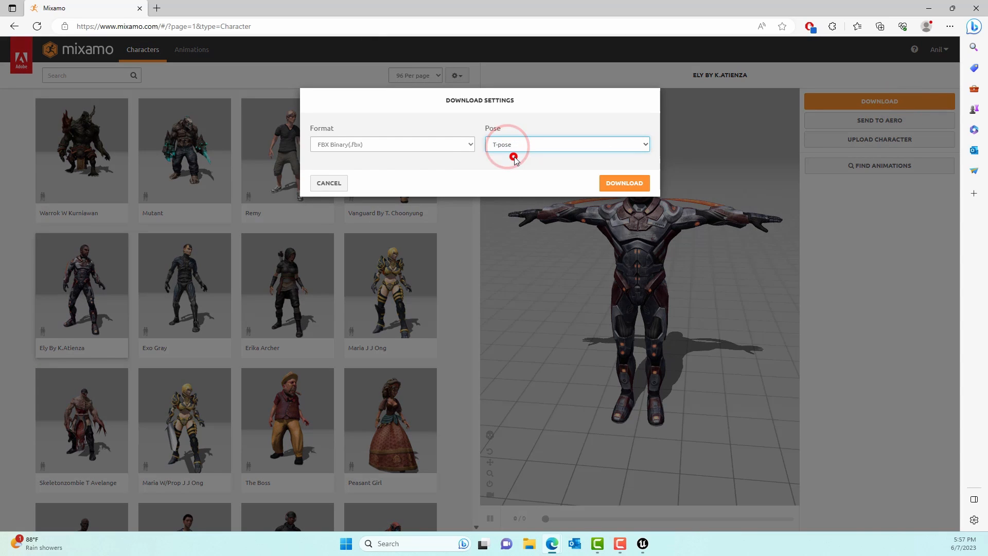
pyautogui.click(602, 186)
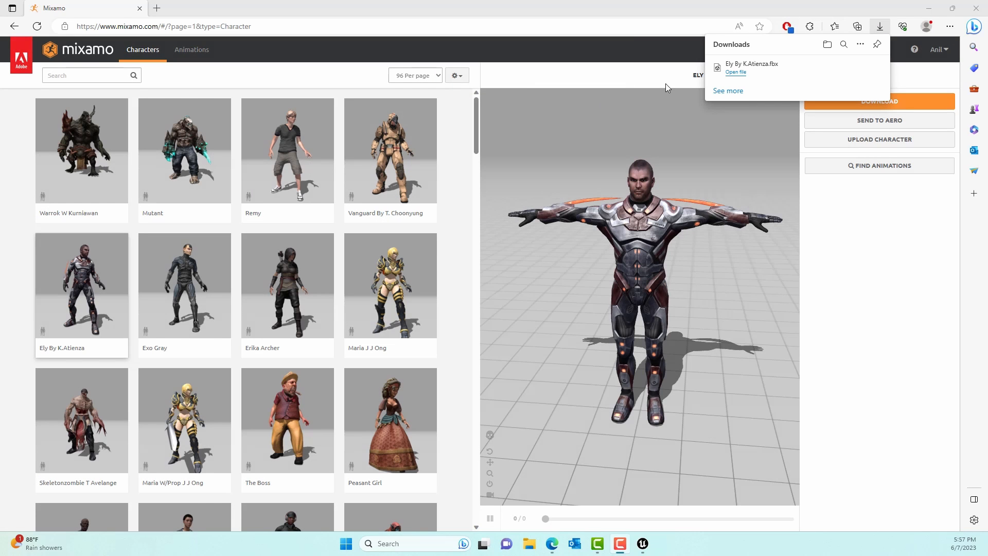
# - Bring the downloaded Ely FBX file into the Mixamo content folder of the Unreal Editor project
pyautogui.moveTo(769, 67); pyautogui.dragTo(681, 313)
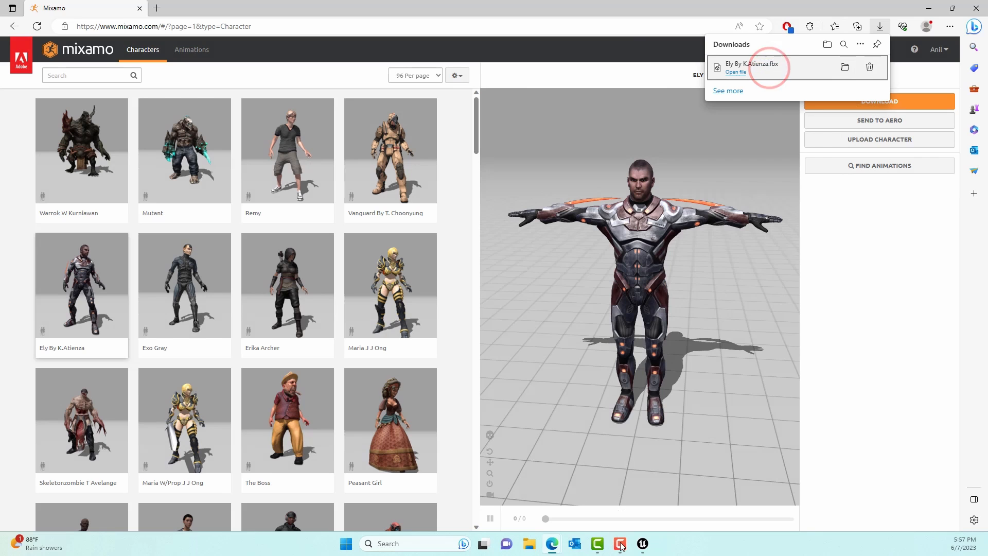
pyautogui.moveTo(620, 546); pyautogui.dragTo(643, 547)
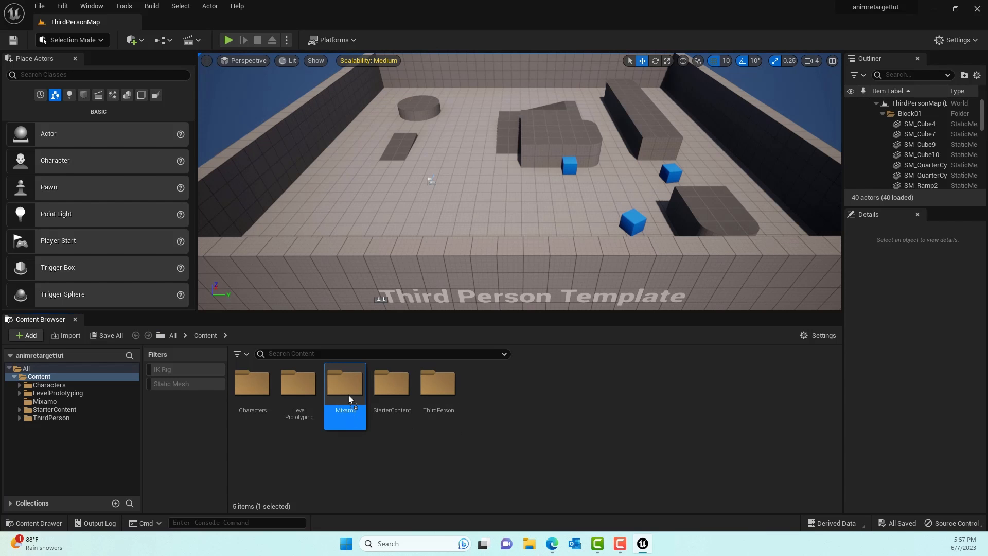
pyautogui.moveTo(347, 389); pyautogui.dragTo(347, 388)
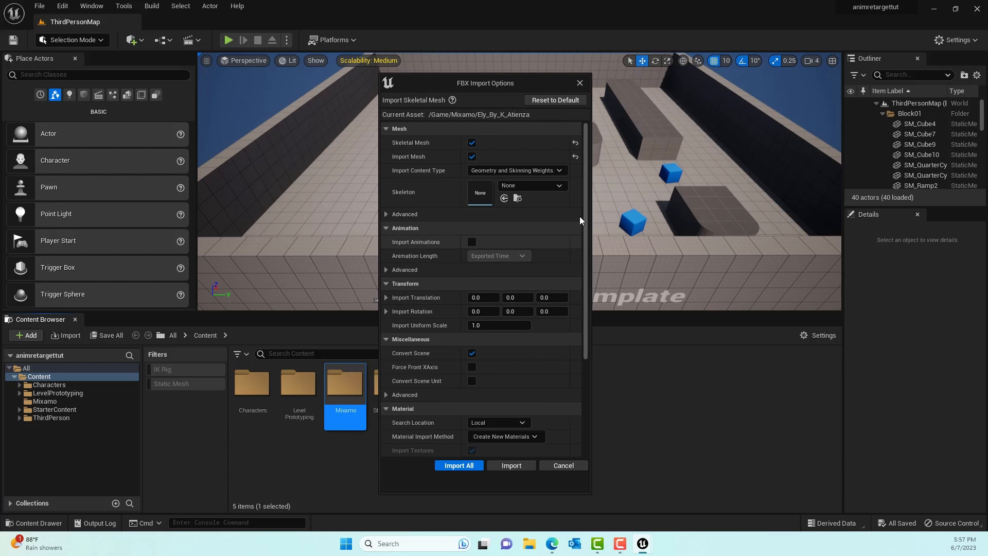
# - Review the FBX import options, import everything as a skeletal mesh with no existing skeleton, and clear and close the message log
pyautogui.scroll(-5, 559, 246)
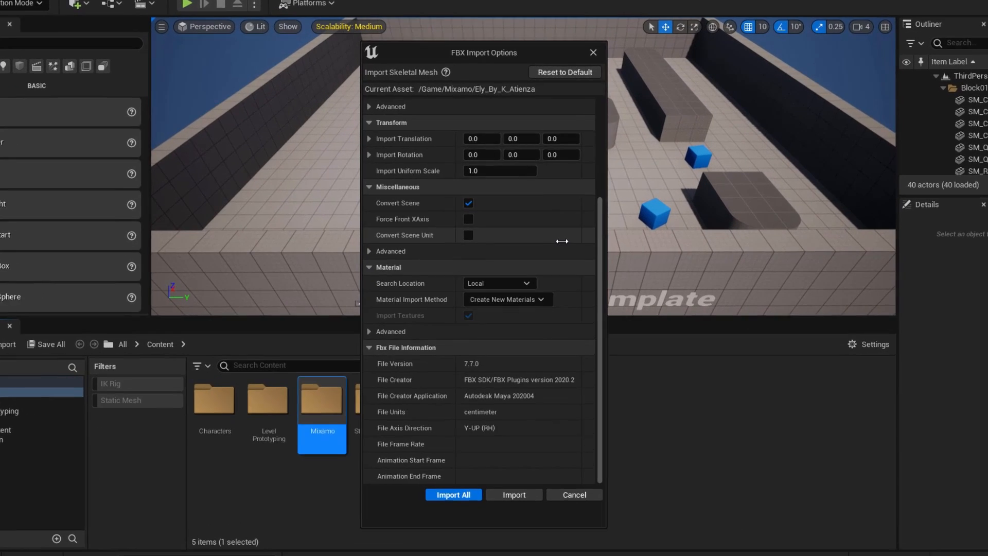
pyautogui.scroll(5, 561, 241)
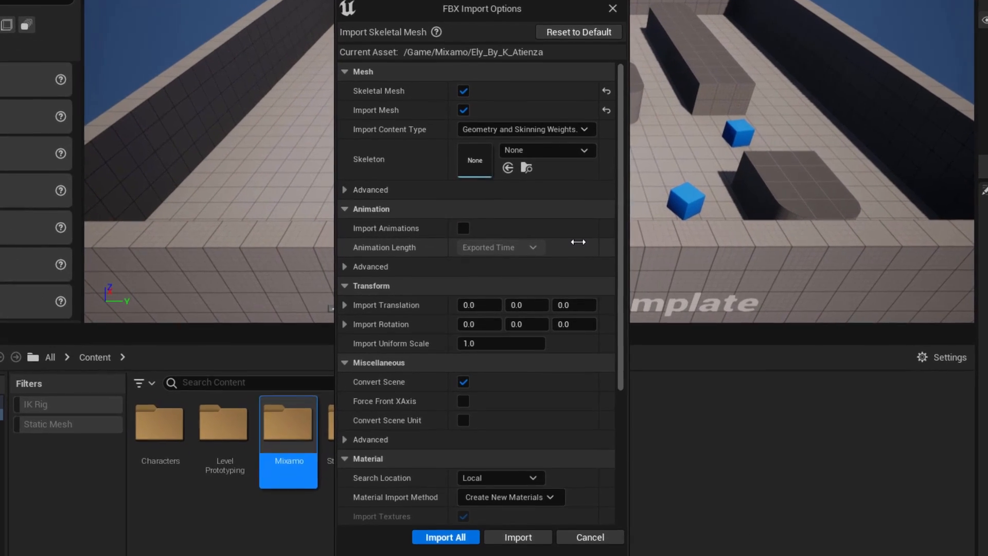
pyautogui.scroll(-5, 581, 214)
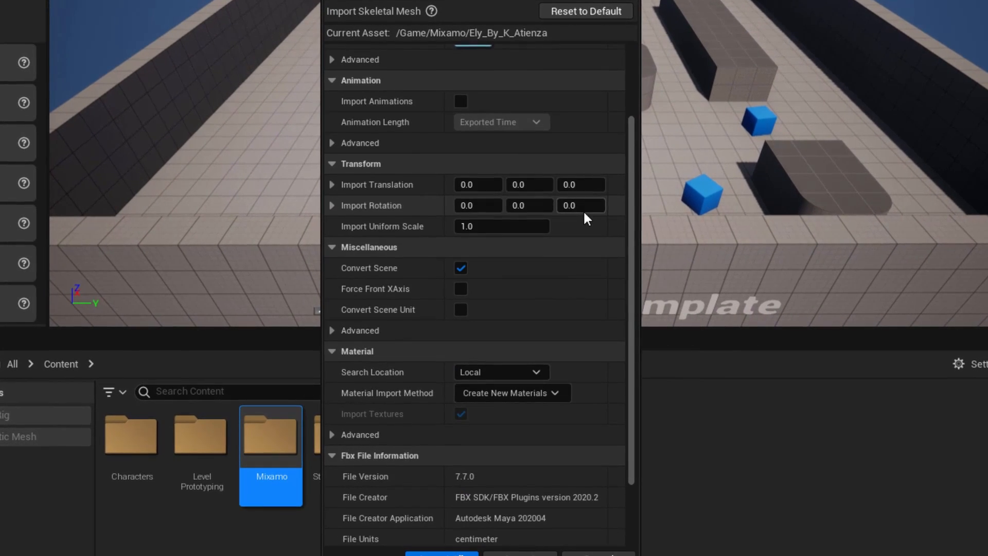
pyautogui.scroll(5, 589, 221)
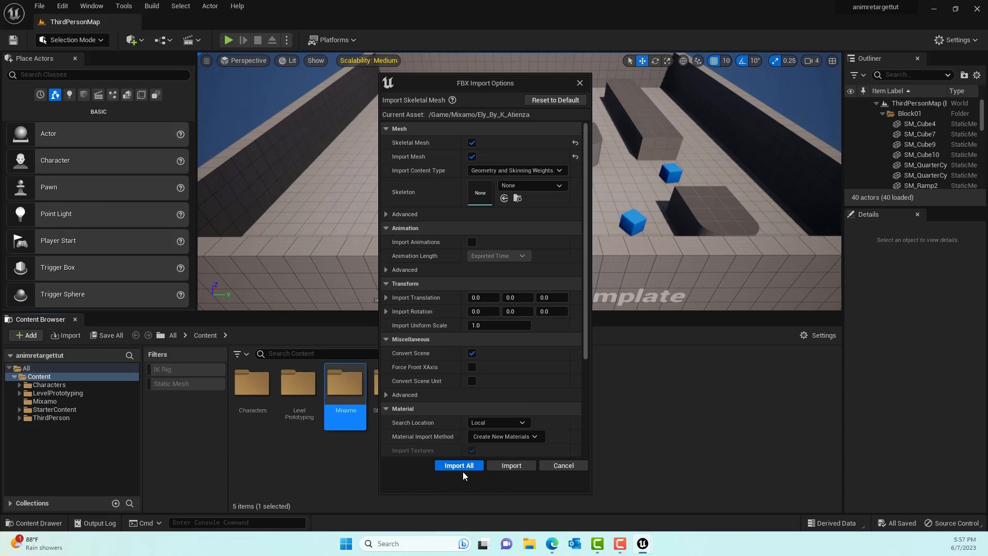
pyautogui.click(462, 466)
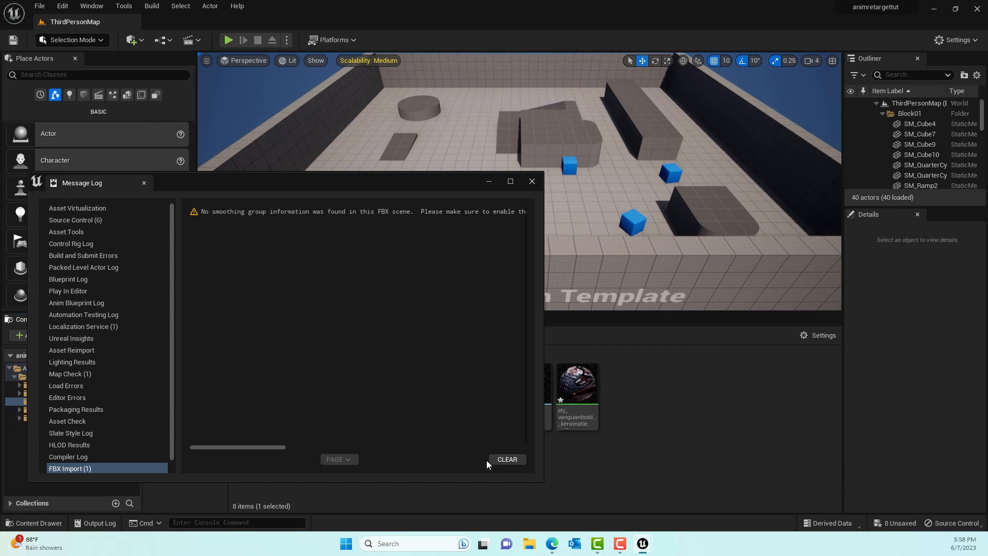
pyautogui.click(504, 460)
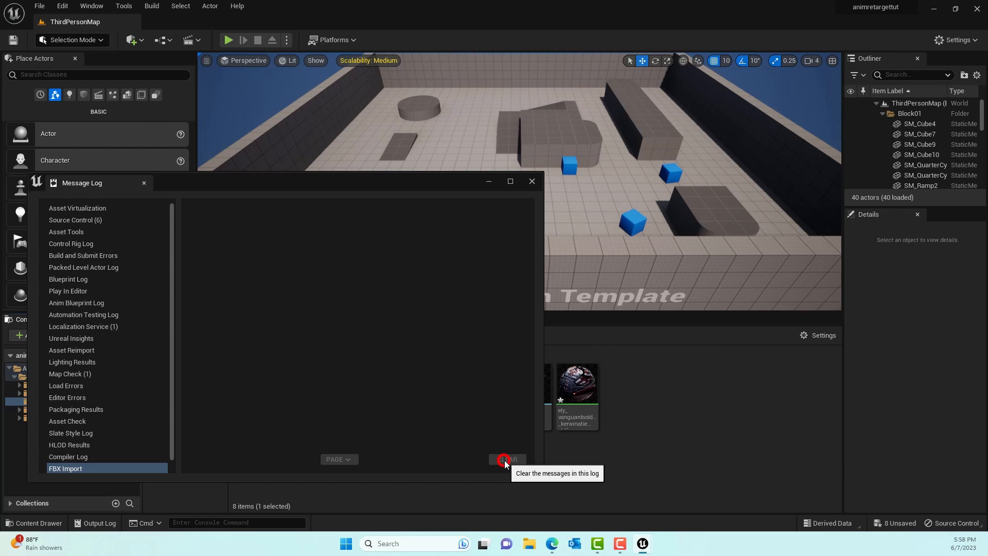
pyautogui.click(532, 182)
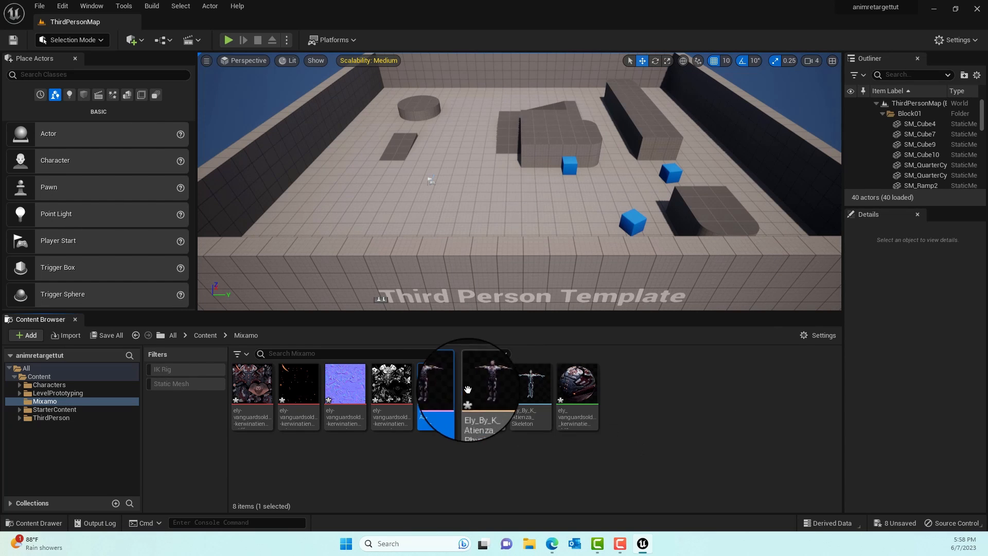
# - Open the imported Ely skeletal mesh, inspect the character from another angle, and close its editor
pyautogui.doubleClick(452, 387)
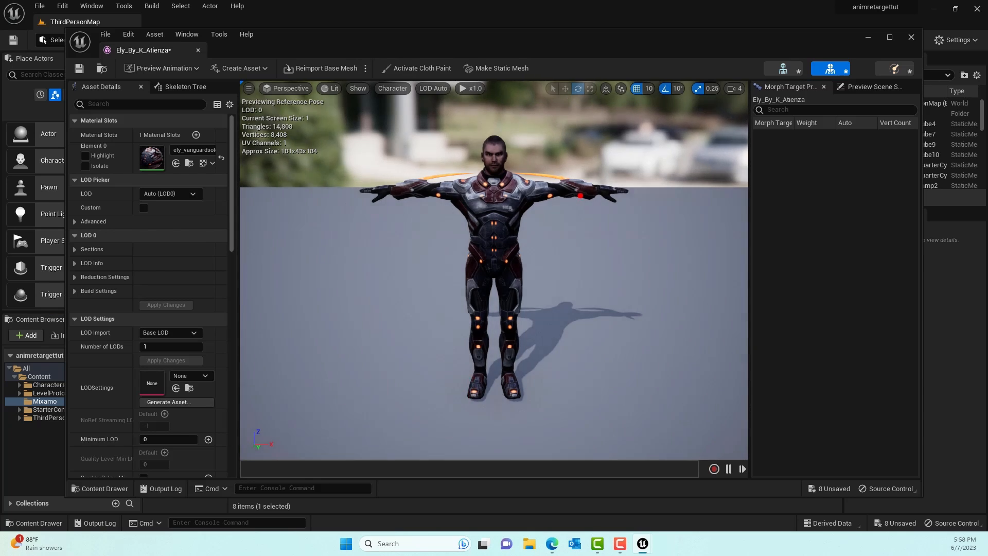
pyautogui.moveTo(581, 195); pyautogui.dragTo(555, 196)
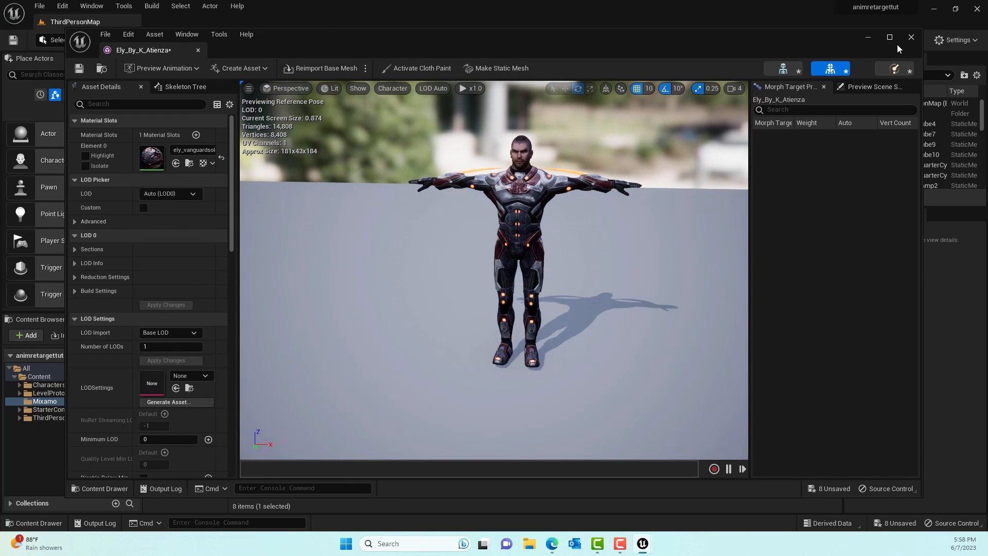
pyautogui.click(911, 38)
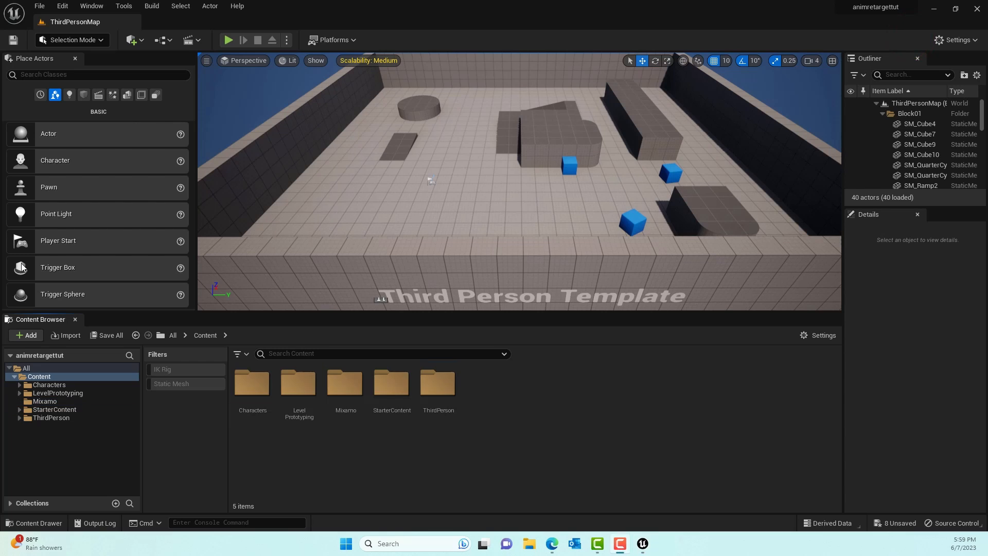
# - Open Quixel Bridge from the project's Content folder and show its MetaHuman presets
pyautogui.click(19, 334)
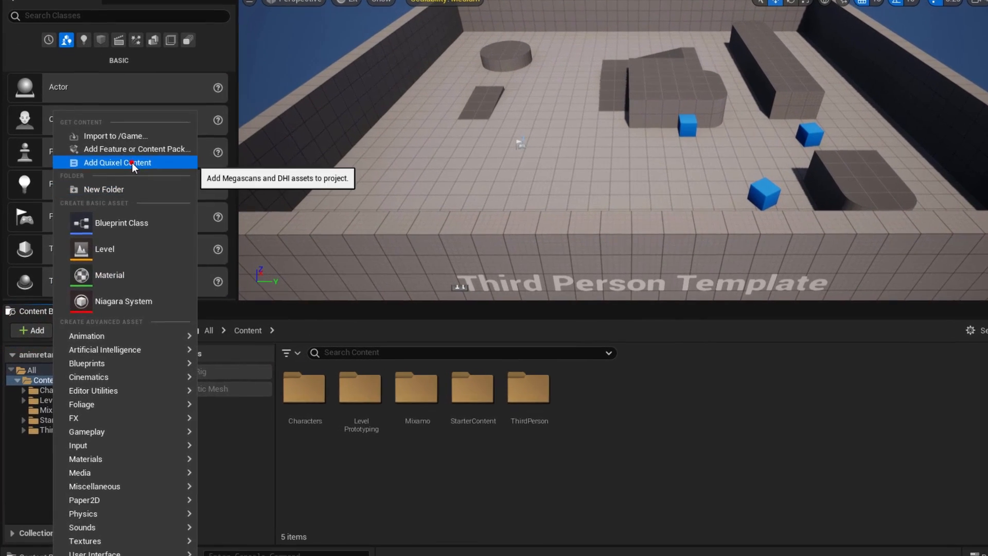
pyautogui.click(119, 182)
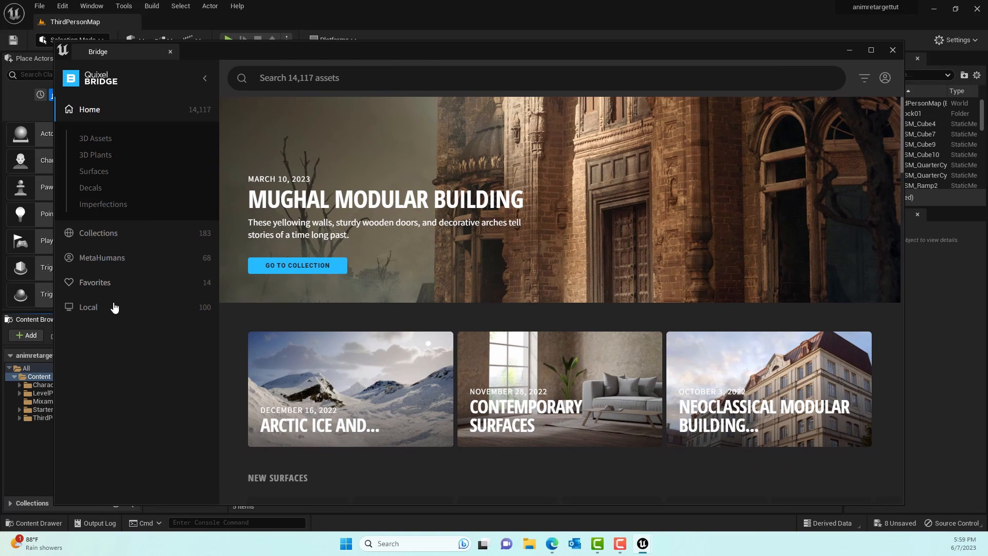
pyautogui.click(116, 266)
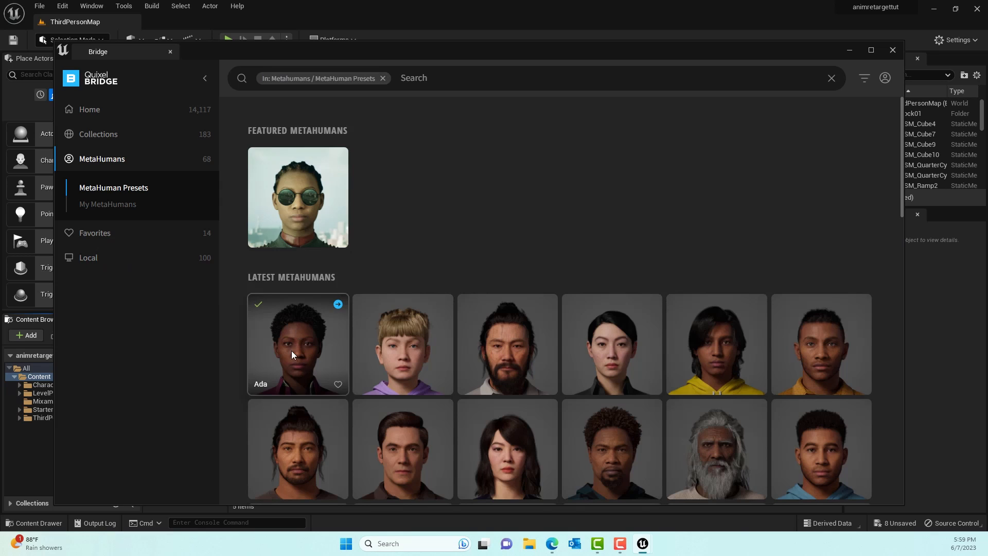
# - Add the locally downloaded Ada MetaHuman to the project at Highest Quality
pyautogui.click(127, 257)
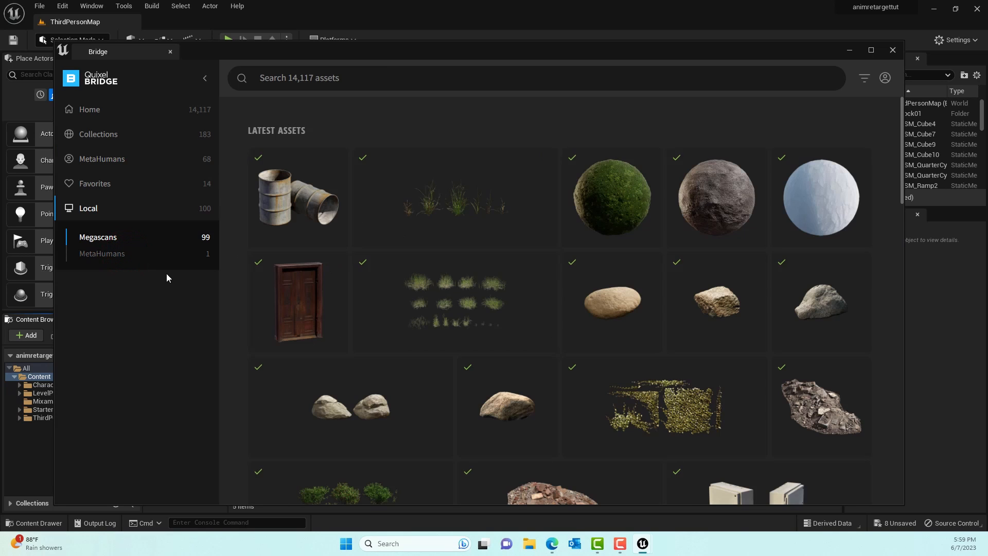
pyautogui.click(110, 253)
pyautogui.click(301, 190)
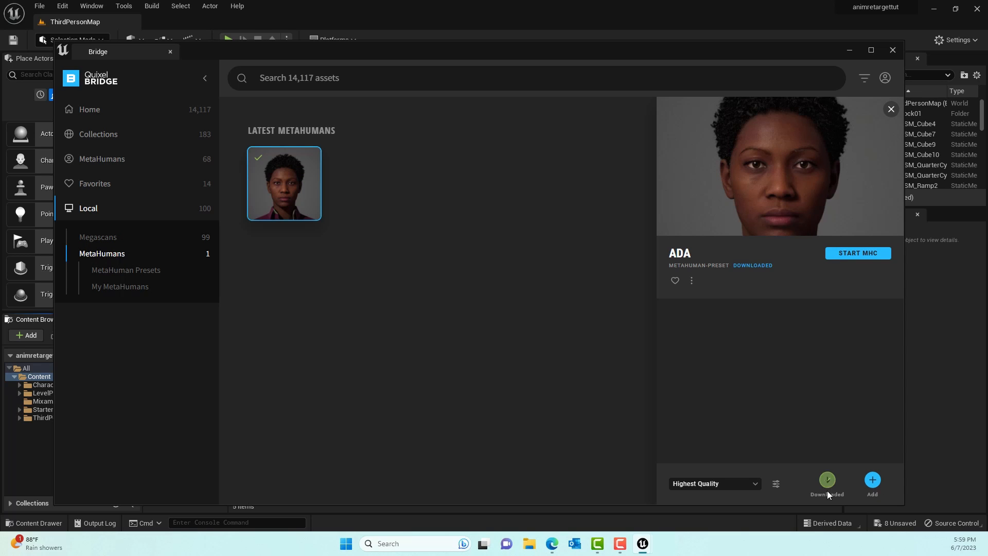
pyautogui.click(874, 479)
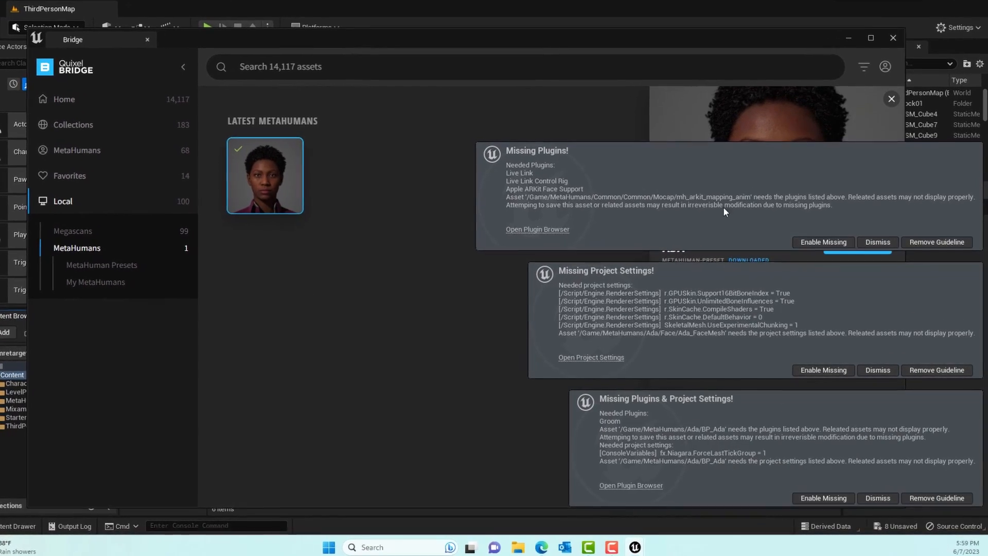
# - Enable all missing plugins and project settings for the MetaHuman, and restart the editor, saving all selected content
pyautogui.click(823, 242)
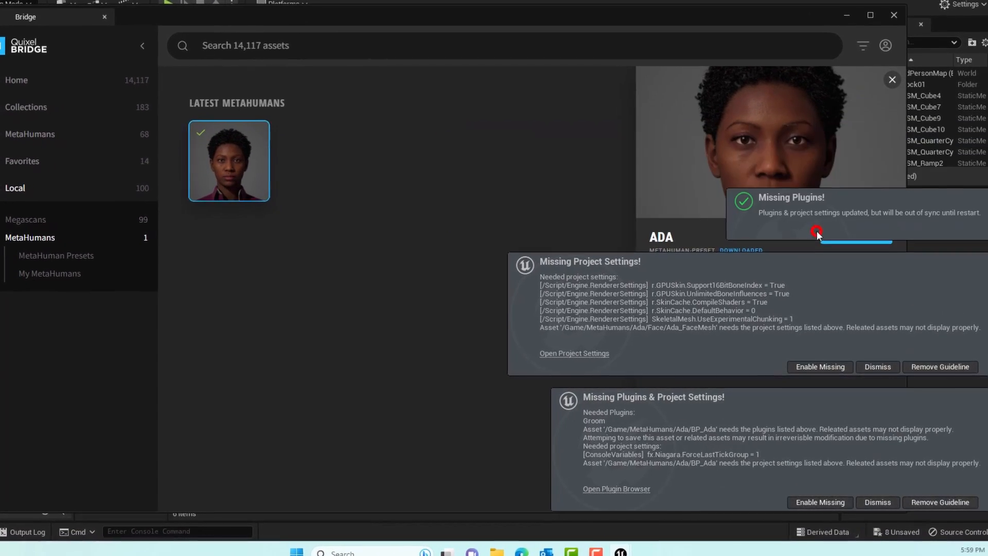
pyautogui.click(820, 366)
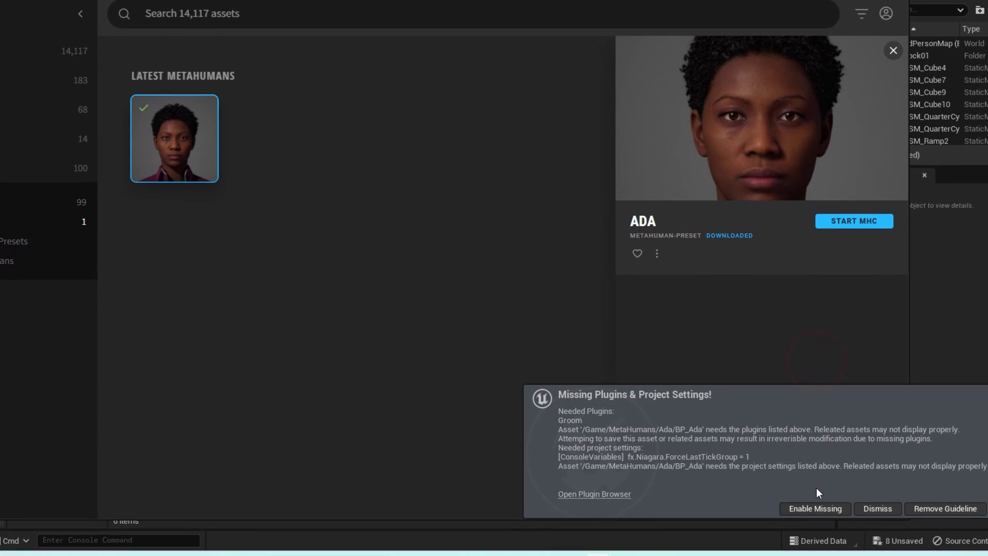
pyautogui.click(814, 507)
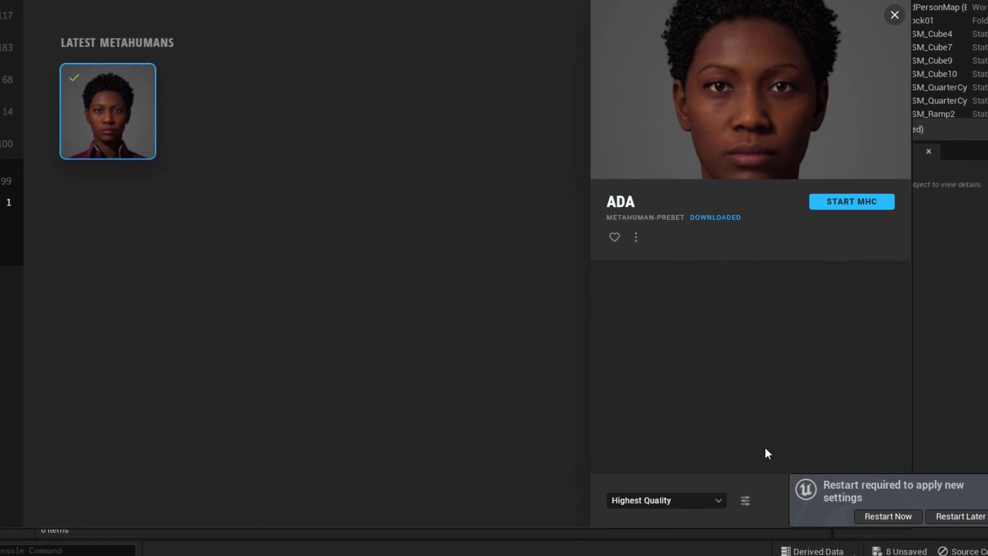
pyautogui.click(900, 524)
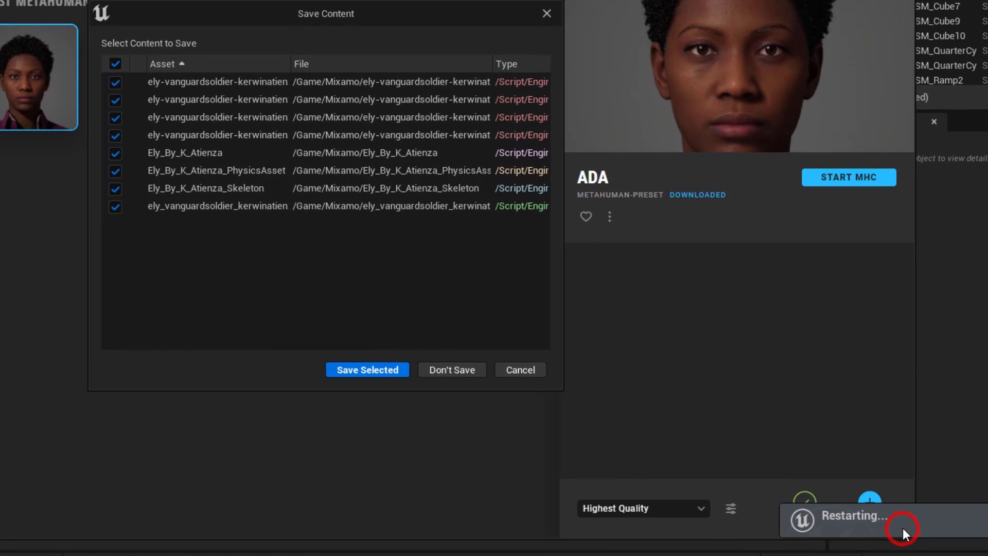
pyautogui.click(381, 367)
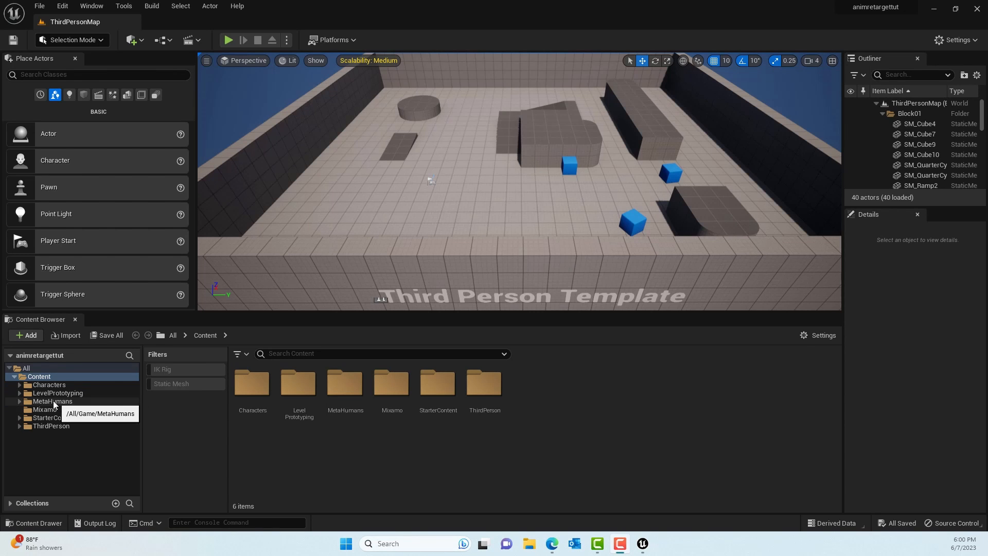
# - Open the BP_Ada blueprint from the Ada folder inside MetaHumans
pyautogui.click(64, 403)
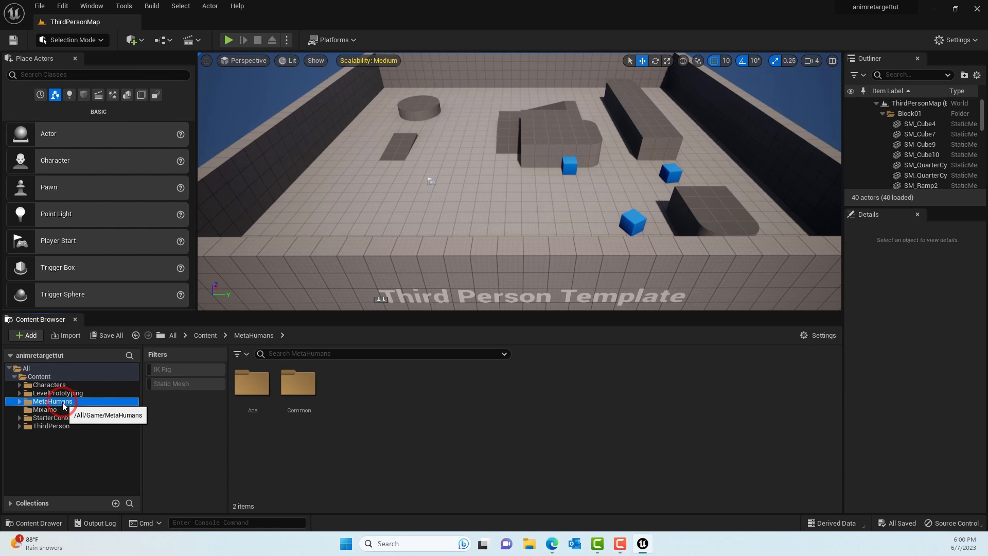
pyautogui.doubleClick(259, 393)
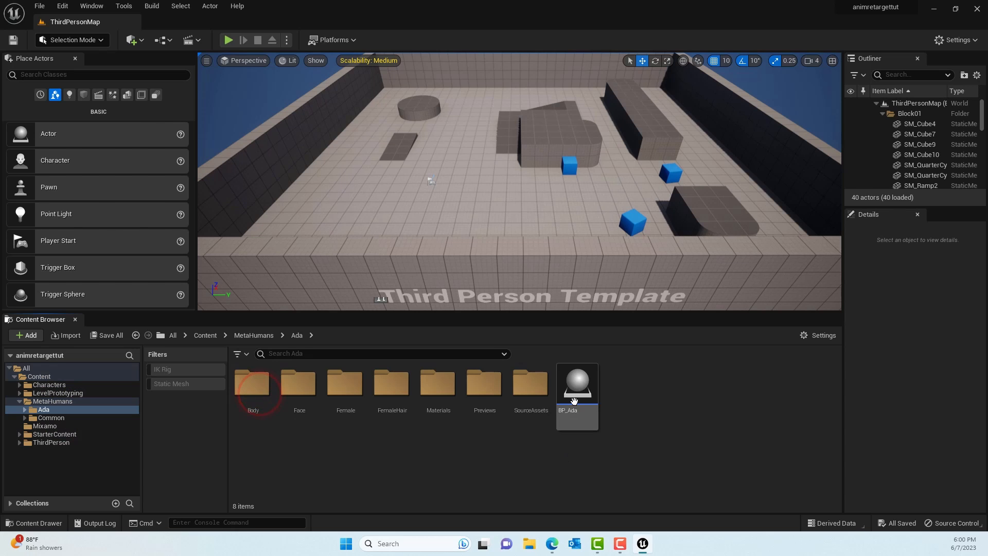
pyautogui.moveTo(576, 396)
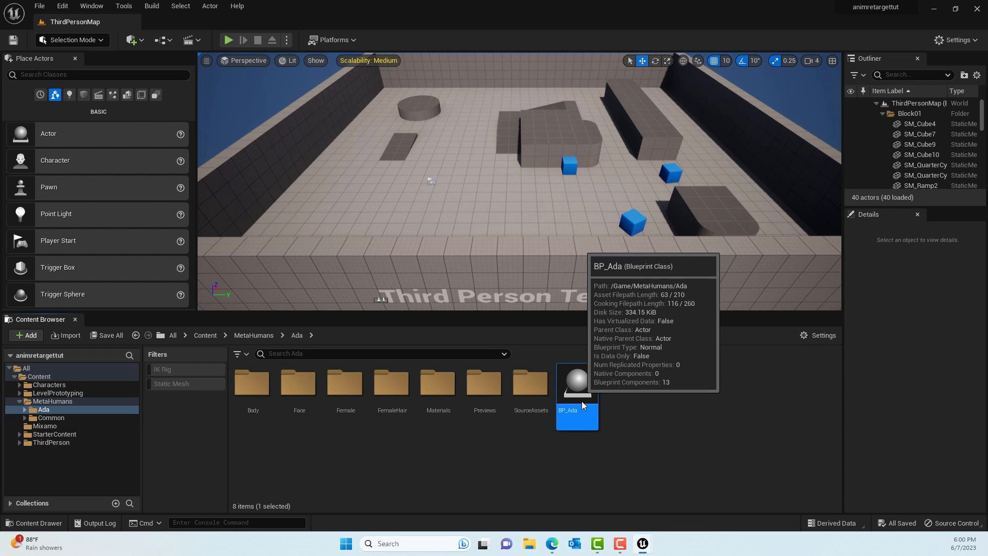
pyautogui.doubleClick(584, 406)
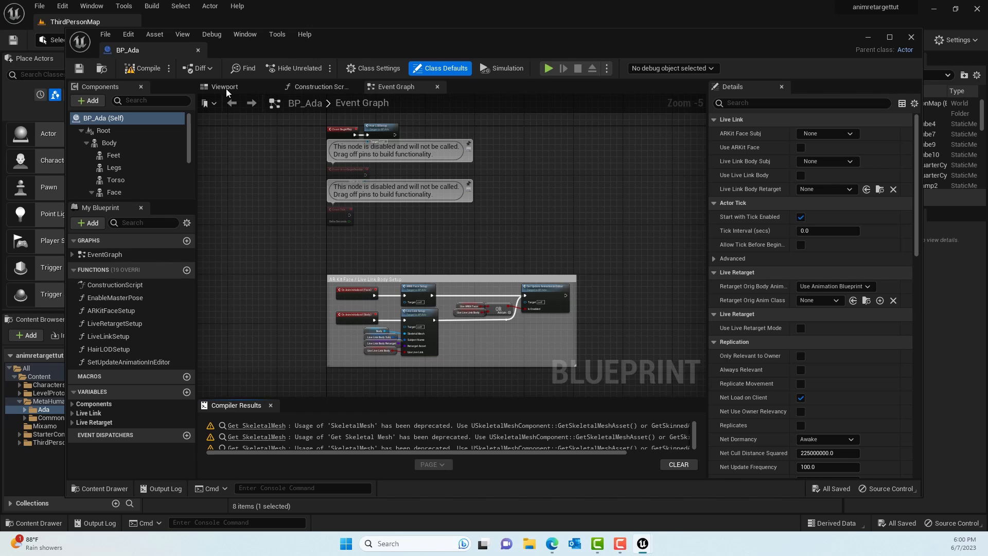
# - Inspect the Ada MetaHuman in the blueprint's 3D viewport and close BP_Ada
pyautogui.click(225, 87)
pyautogui.moveTo(404, 202); pyautogui.dragTo(445, 212)
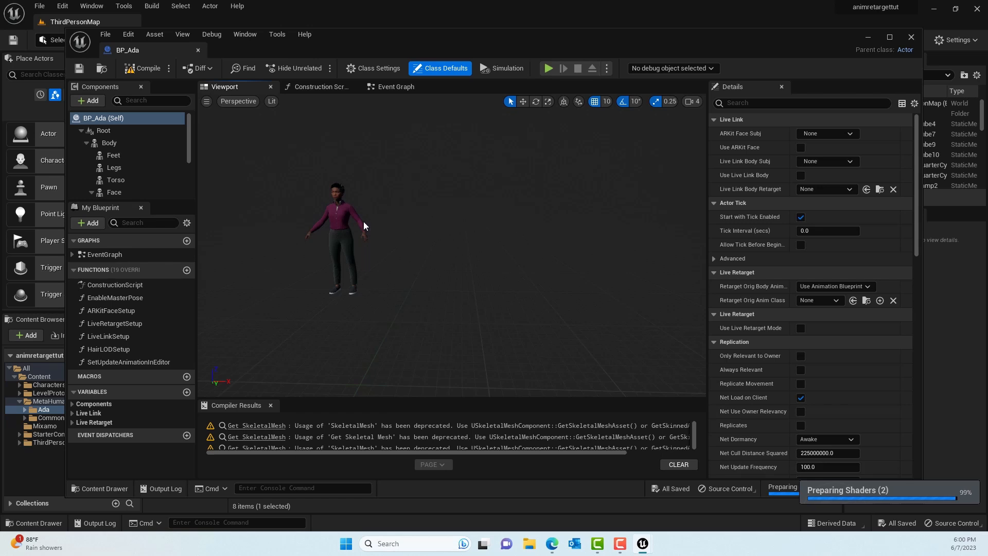
pyautogui.click(197, 50)
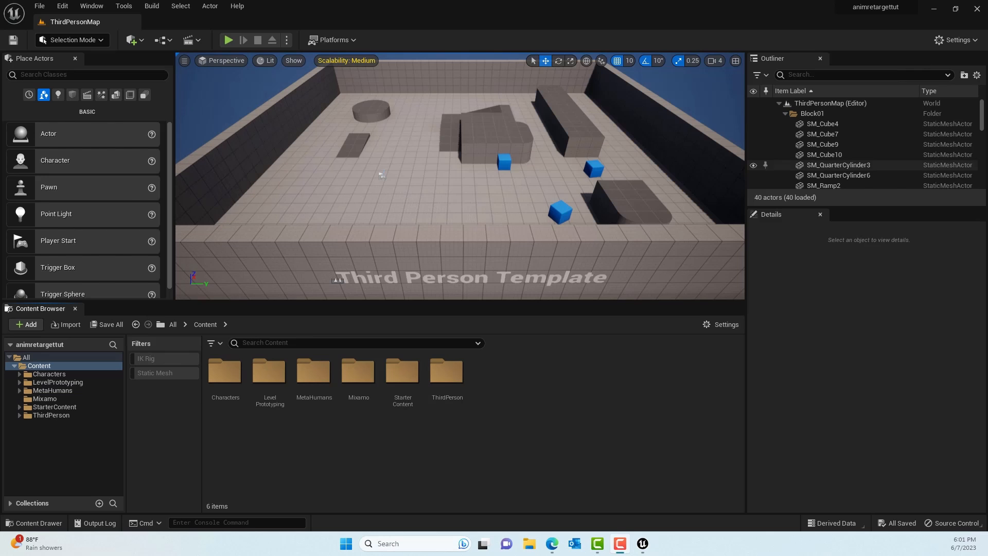
# - Switch to the Mixamo website and search its animations for "dance"
pyautogui.click(930, 9)
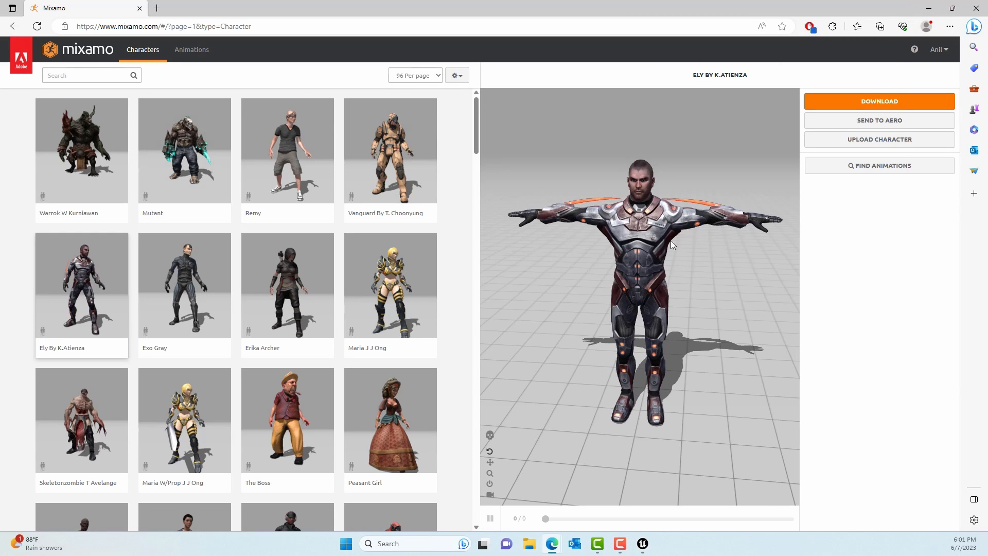
pyautogui.click(198, 53)
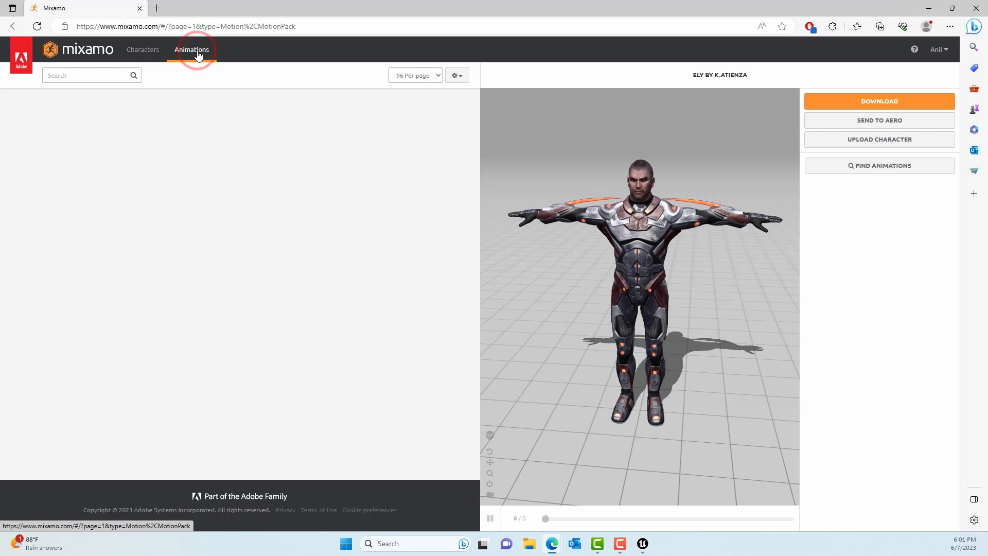
pyautogui.click(92, 76)
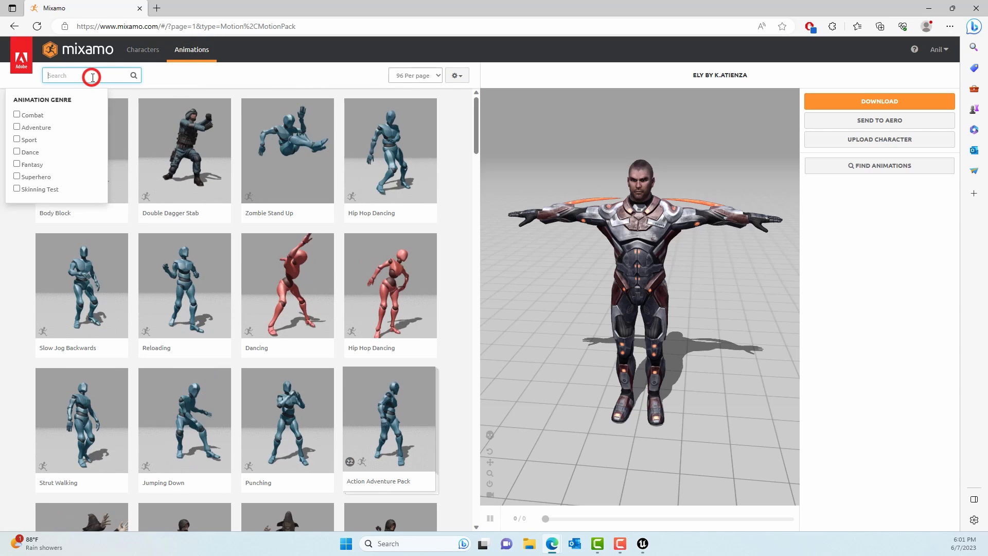
pyautogui.write('dance')
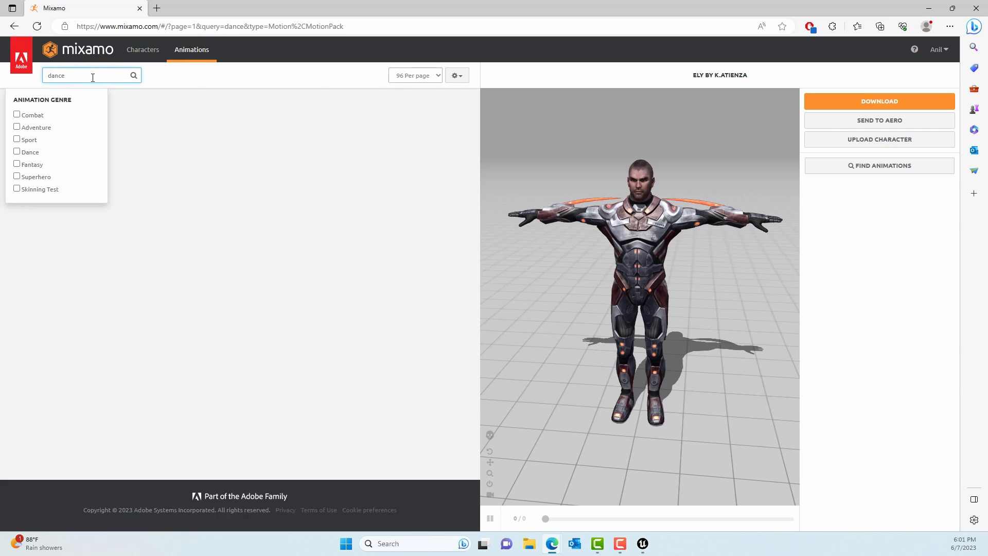
pyautogui.click(230, 82)
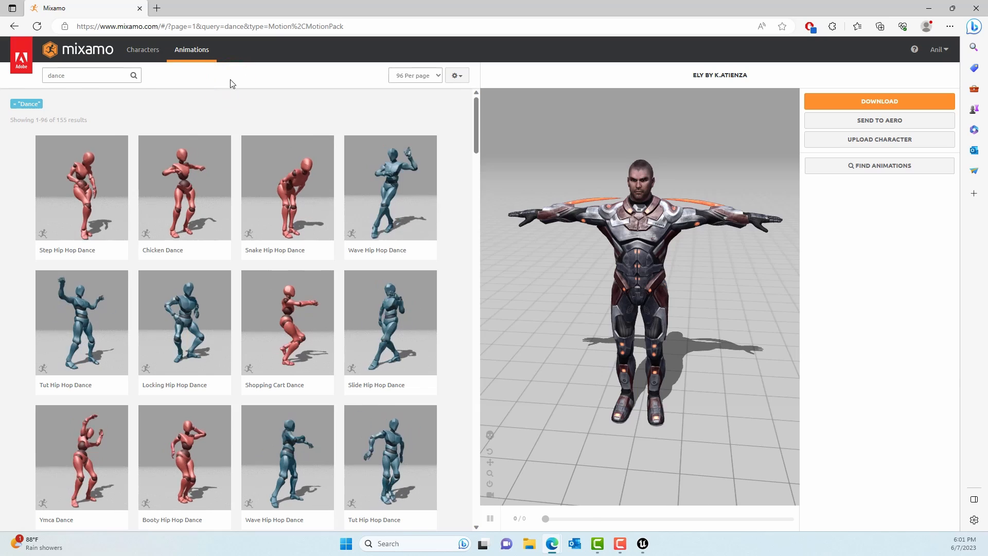
# - Apply Wave Hip Hop Dance to the Ely character and download it as FBX Binary, Without Skin, at 30 frames per second
pyautogui.click(397, 207)
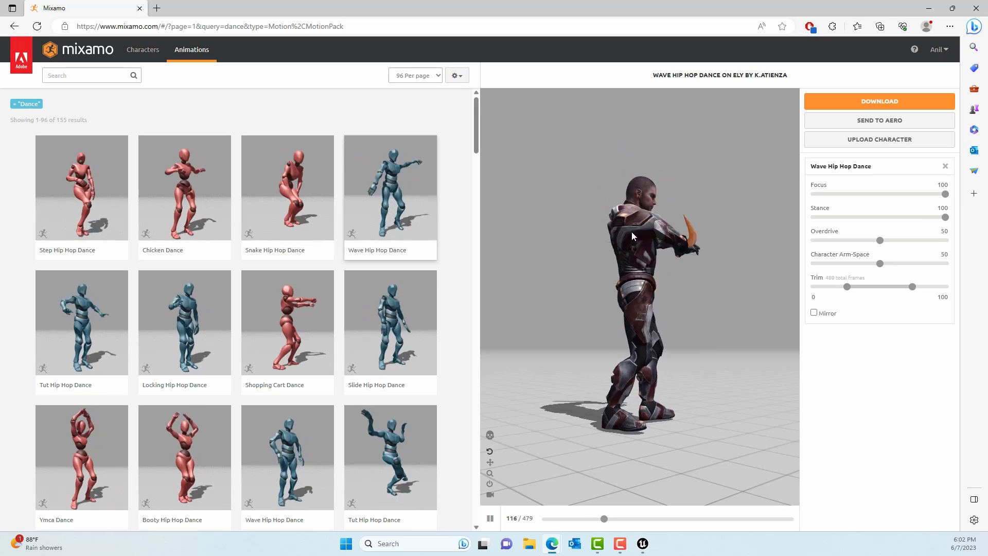
pyautogui.click(876, 101)
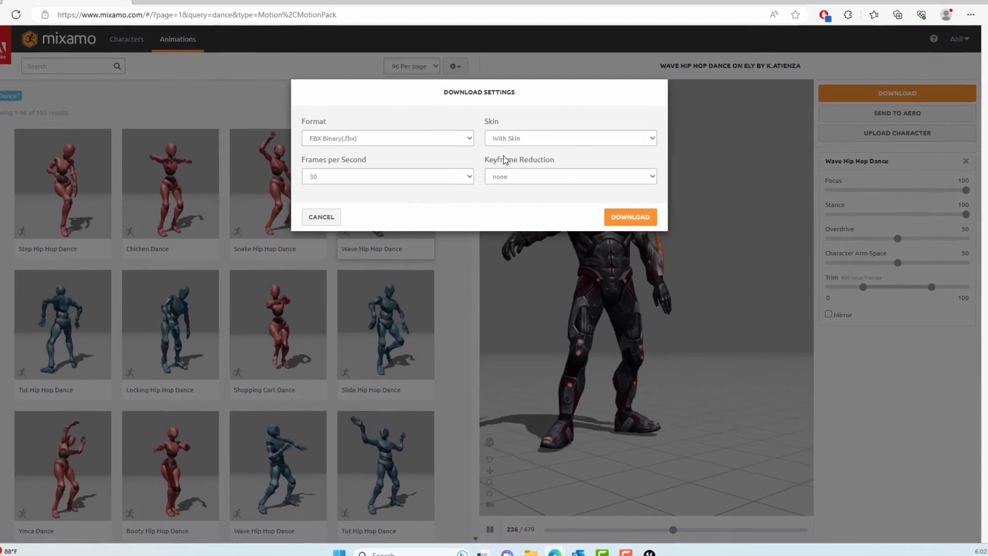
pyautogui.click(520, 137)
pyautogui.click(513, 157)
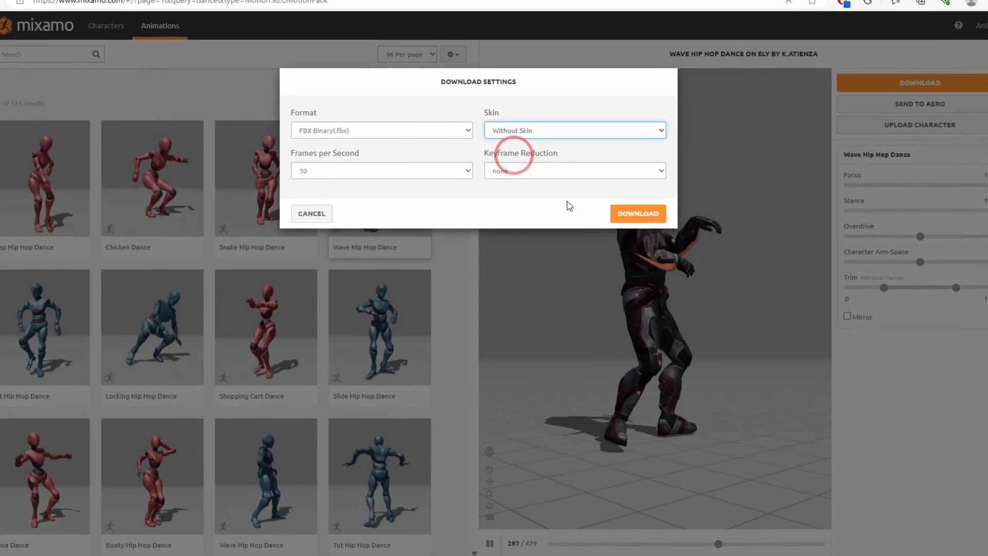
pyautogui.click(649, 214)
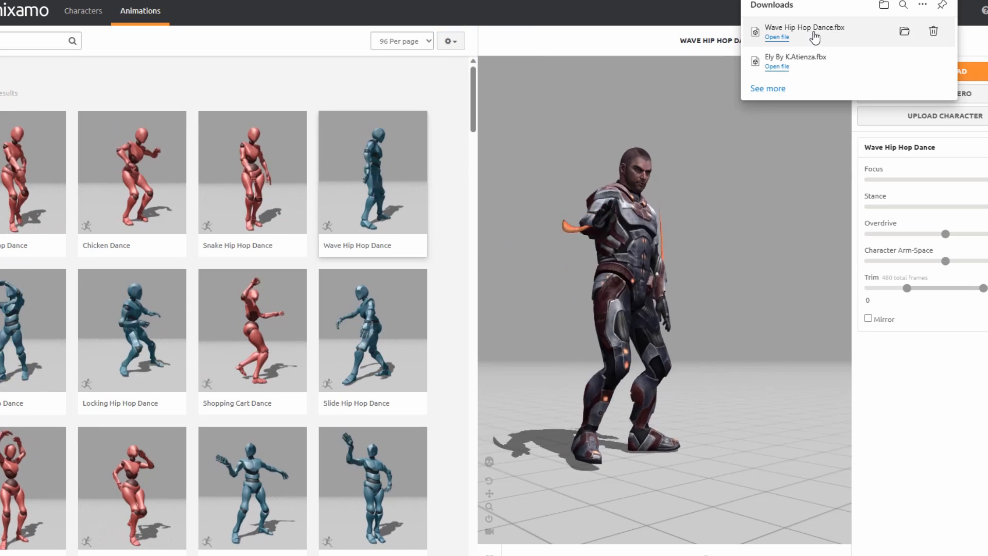
# - Import the downloaded Wave Hip Hop Dance.fbx into Unreal's Mixamo folder, using Ely_By_K_Atienza_Skeleton and Exported Time as the animation length
pyautogui.moveTo(814, 36); pyautogui.dragTo(647, 514)
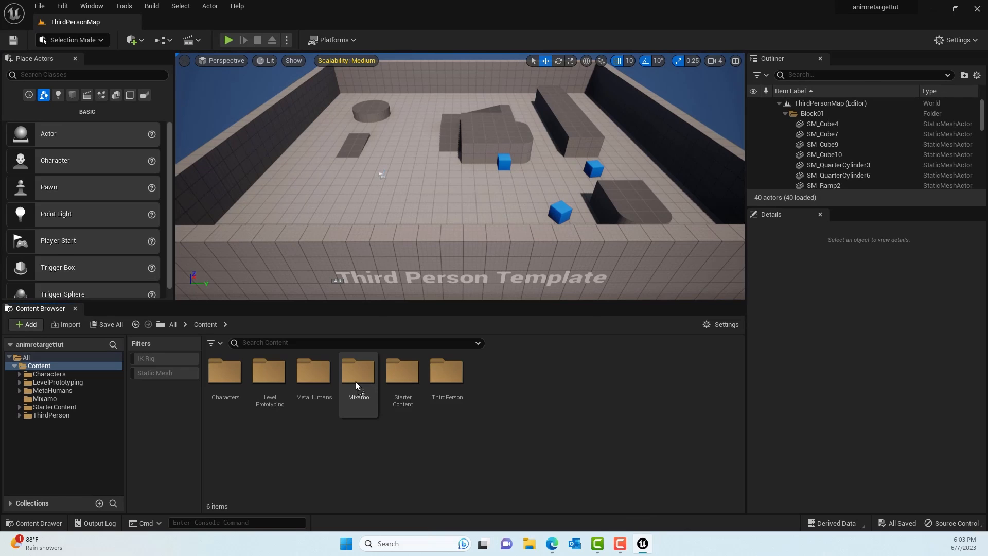
pyautogui.moveTo(356, 381); pyautogui.dragTo(356, 381)
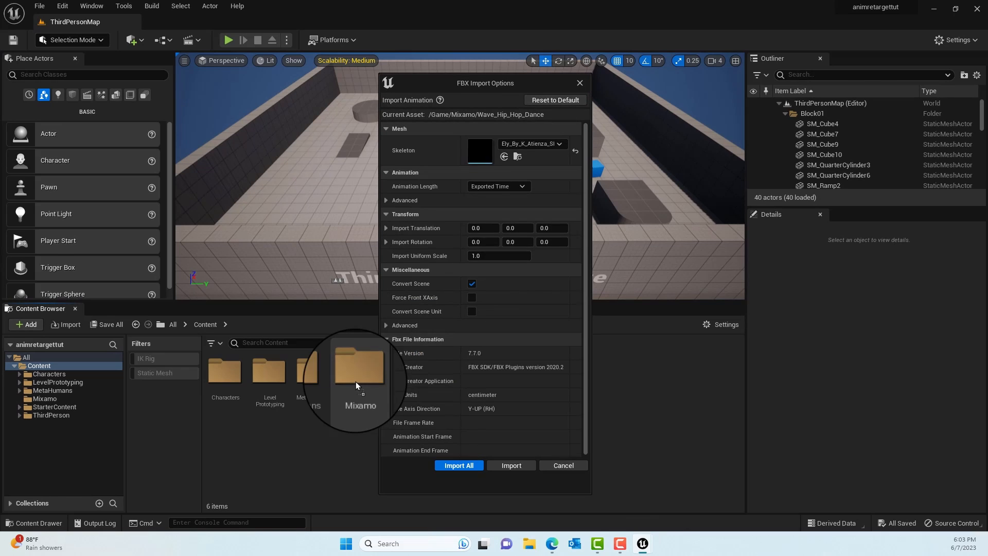
pyautogui.click(523, 144)
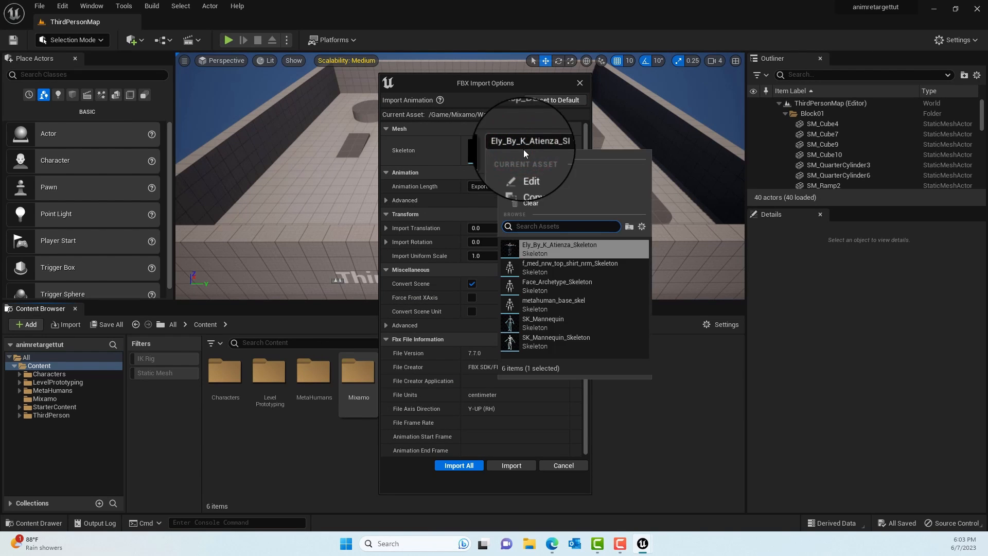
pyautogui.click(572, 127)
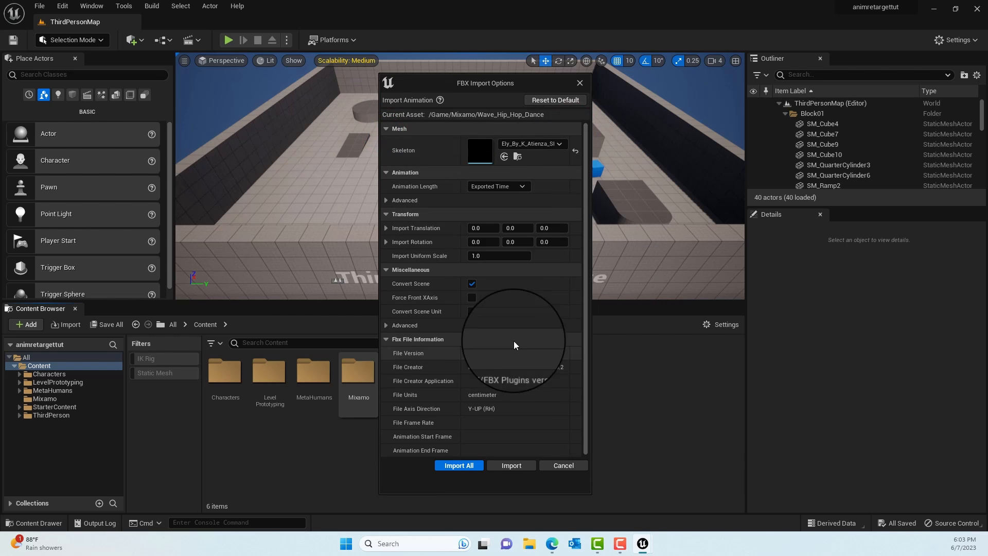
pyautogui.scroll(-1, 540, 303)
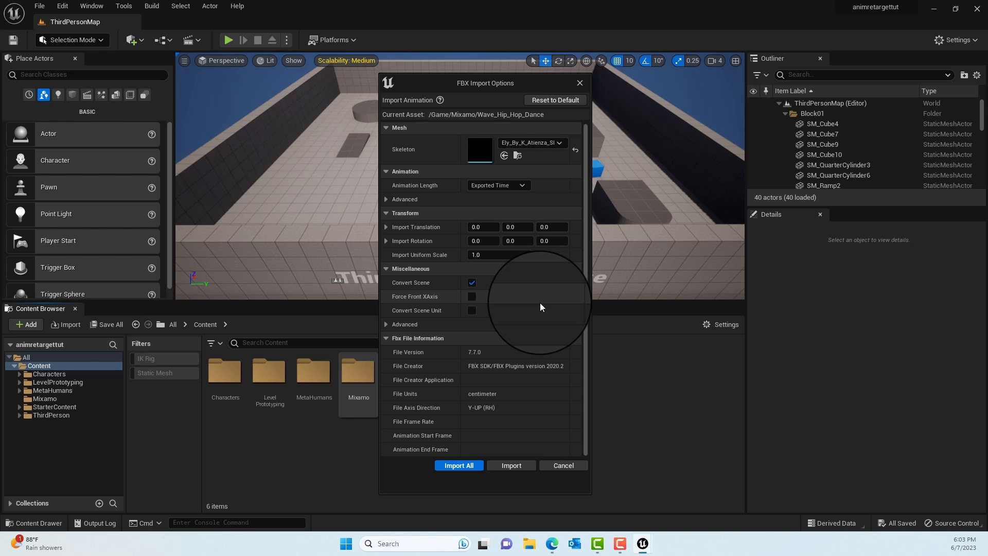
pyautogui.click(386, 324)
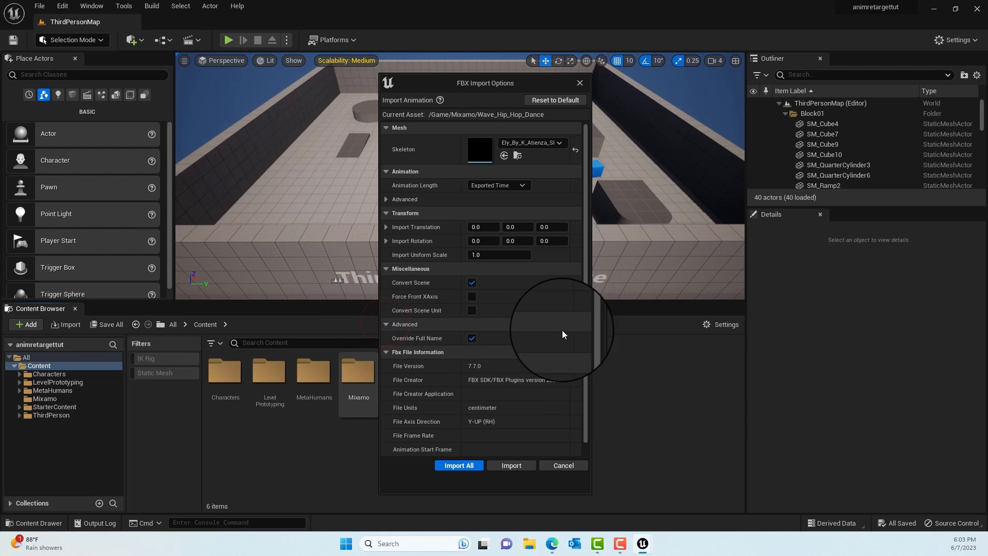
pyautogui.scroll(-1, 562, 329)
pyautogui.scroll(1, 562, 330)
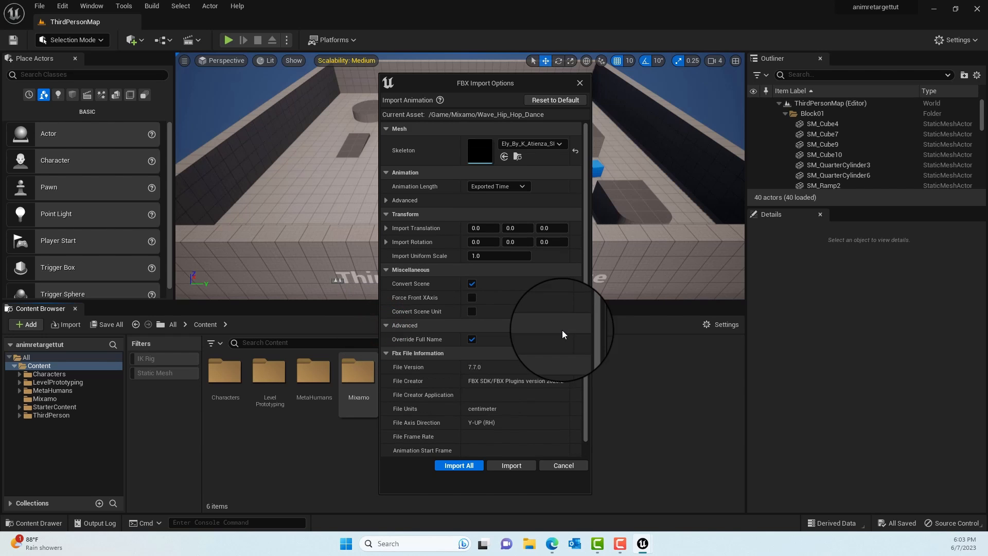
pyautogui.click(497, 187)
pyautogui.click(490, 198)
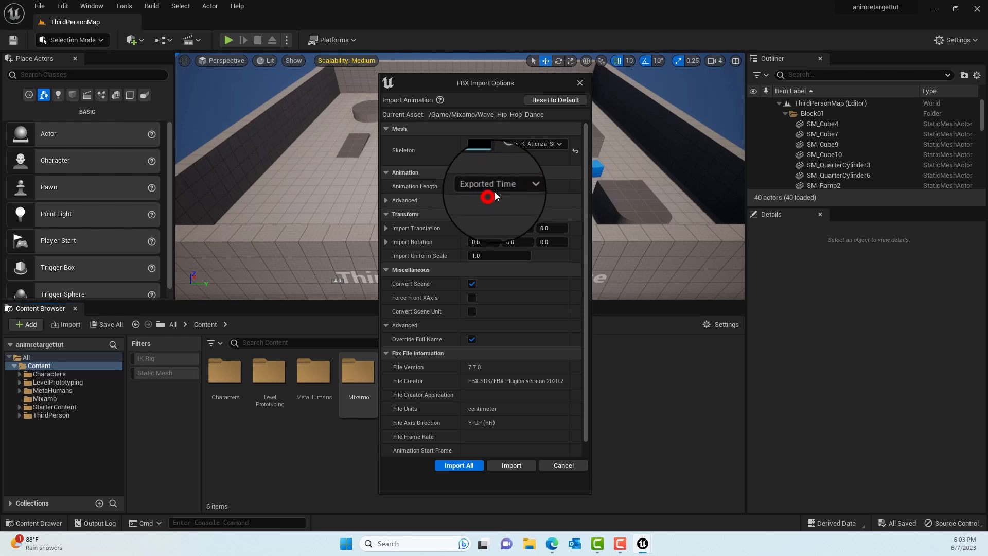
pyautogui.click(466, 467)
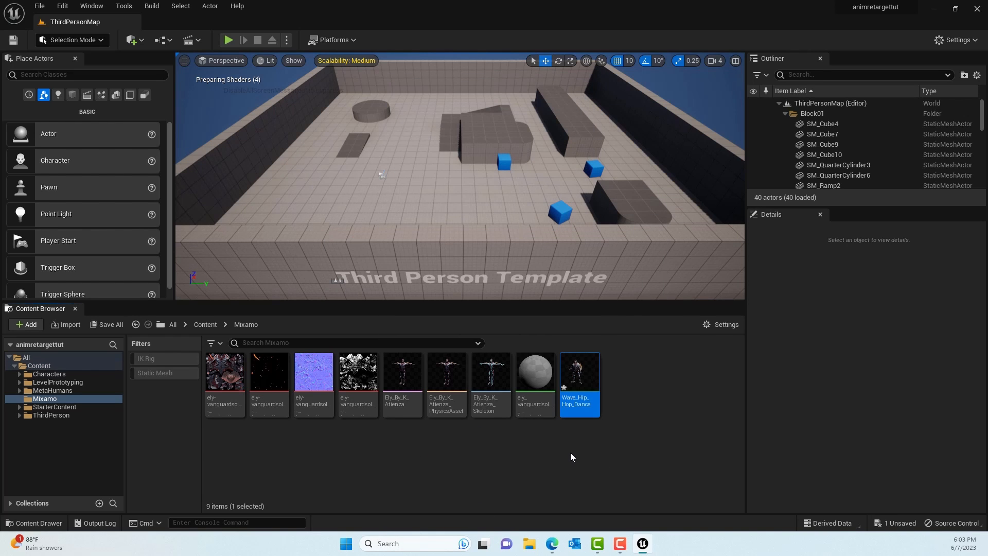
# - Preview the imported Wave_Hip_Hop_Dance animation and close its editor
pyautogui.doubleClick(578, 373)
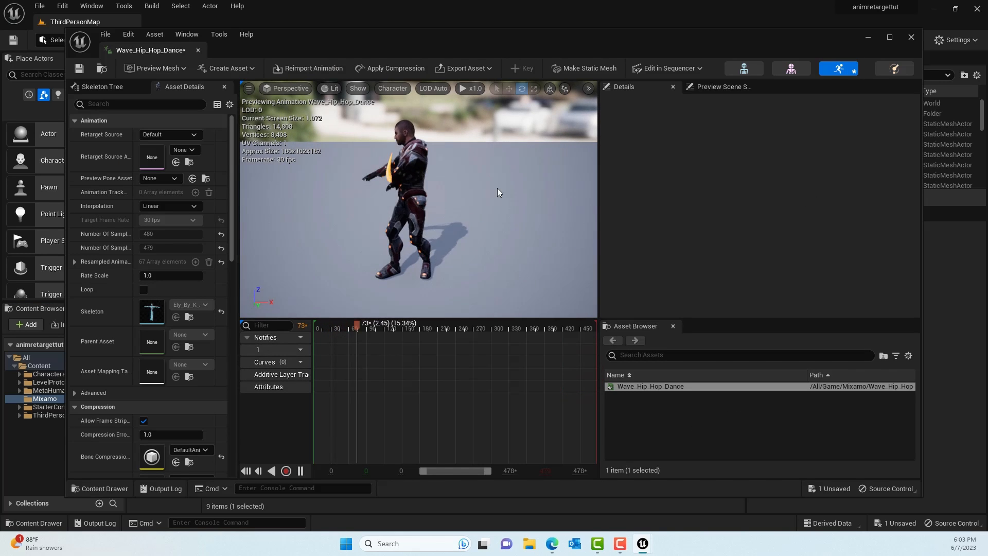
pyautogui.click(197, 50)
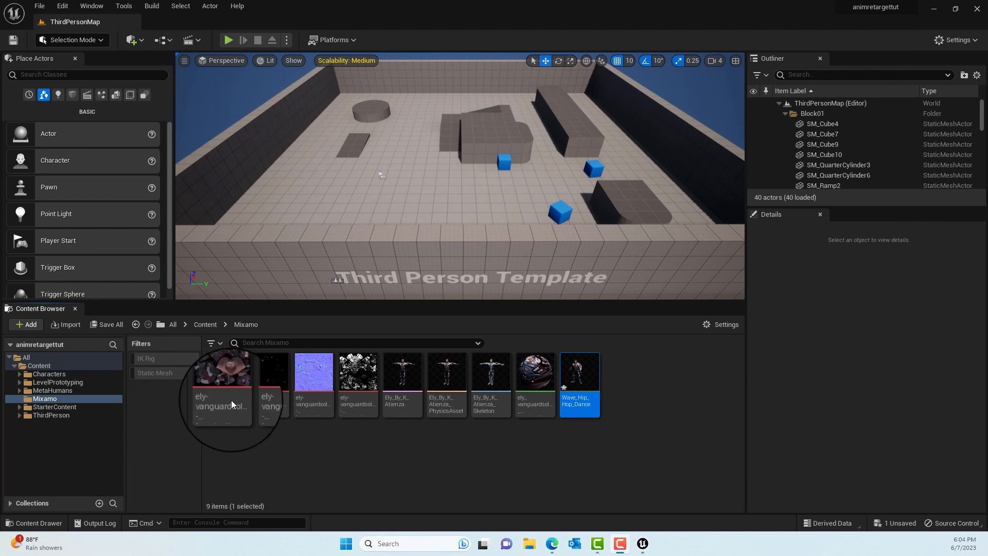
# - Create an IK Rig asset in the Mixamo folder based on the Ely_By_K_Atienza skeletal mesh
pyautogui.rightClick(649, 393)
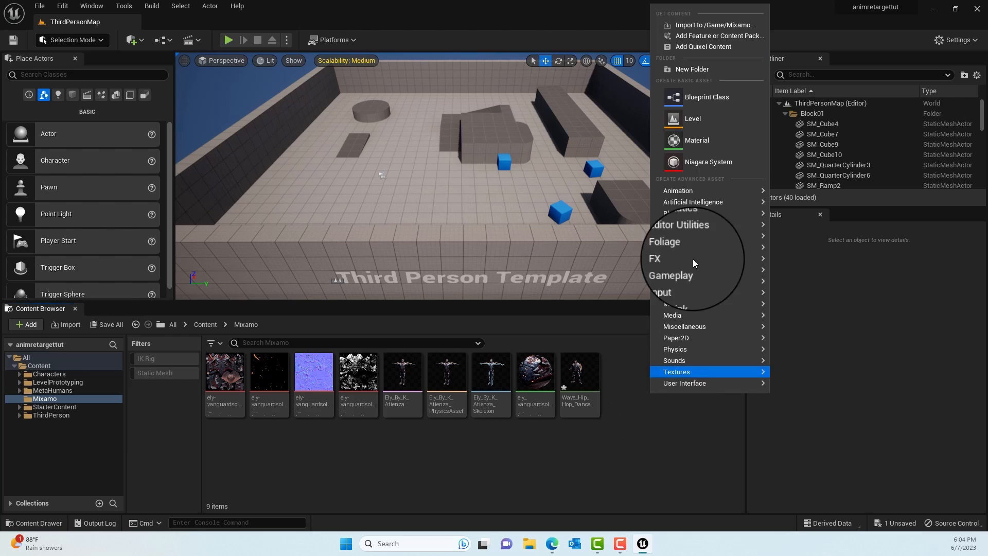
pyautogui.moveTo(711, 192)
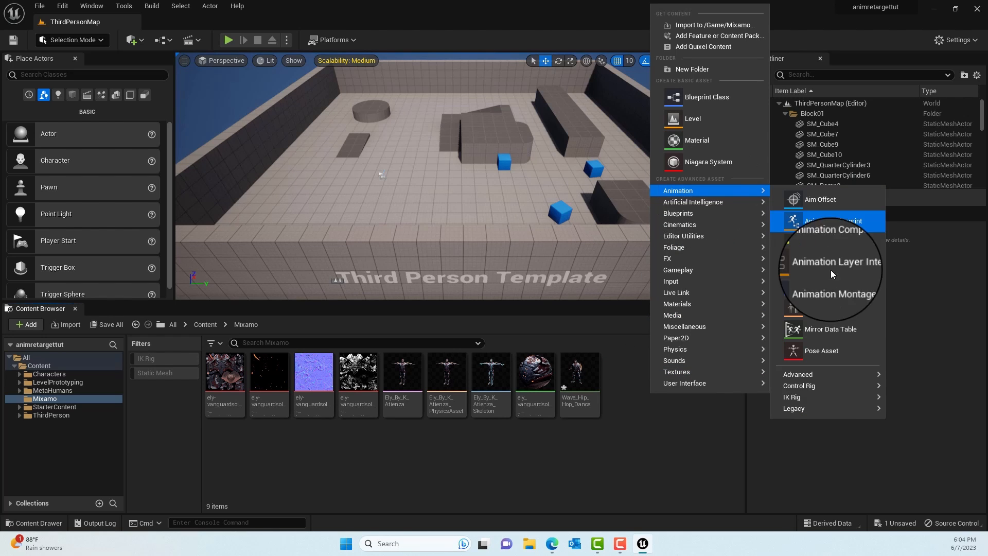
pyautogui.moveTo(819, 397)
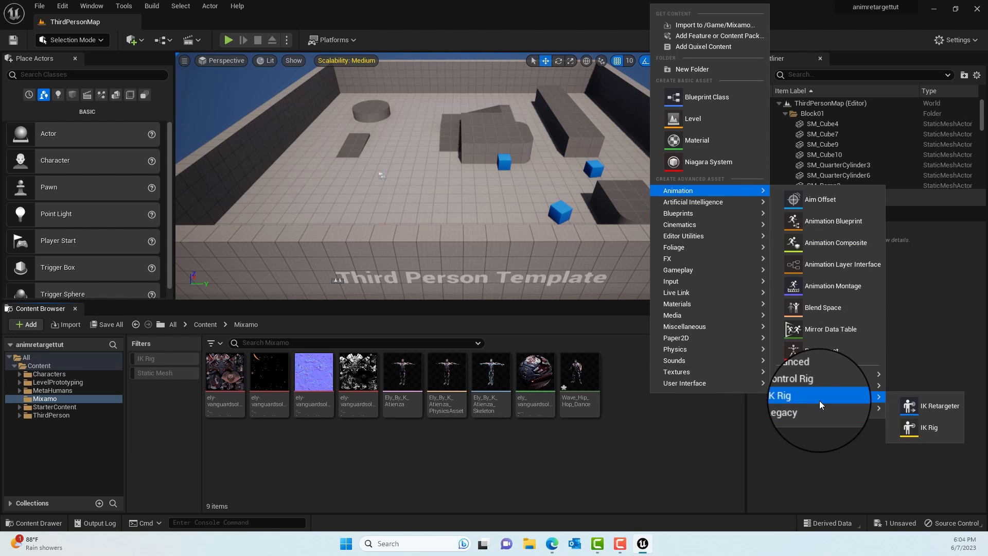
pyautogui.click(927, 431)
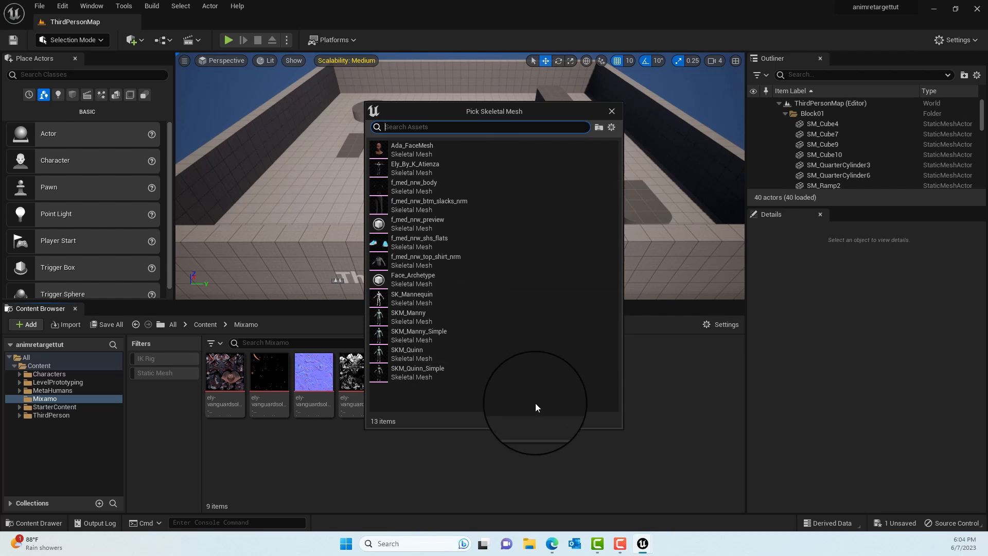
pyautogui.moveTo(437, 105); pyautogui.dragTo(692, 143)
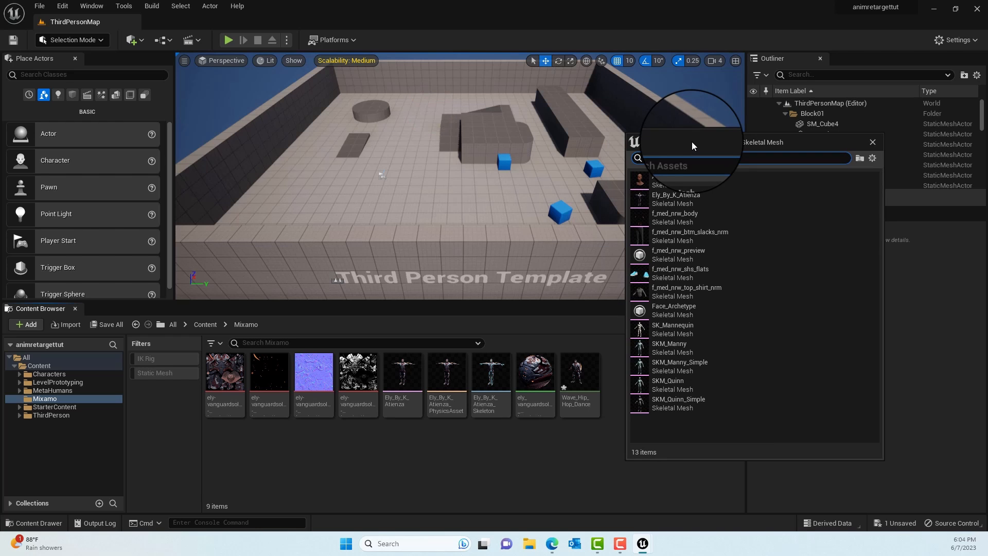
pyautogui.write('ely')
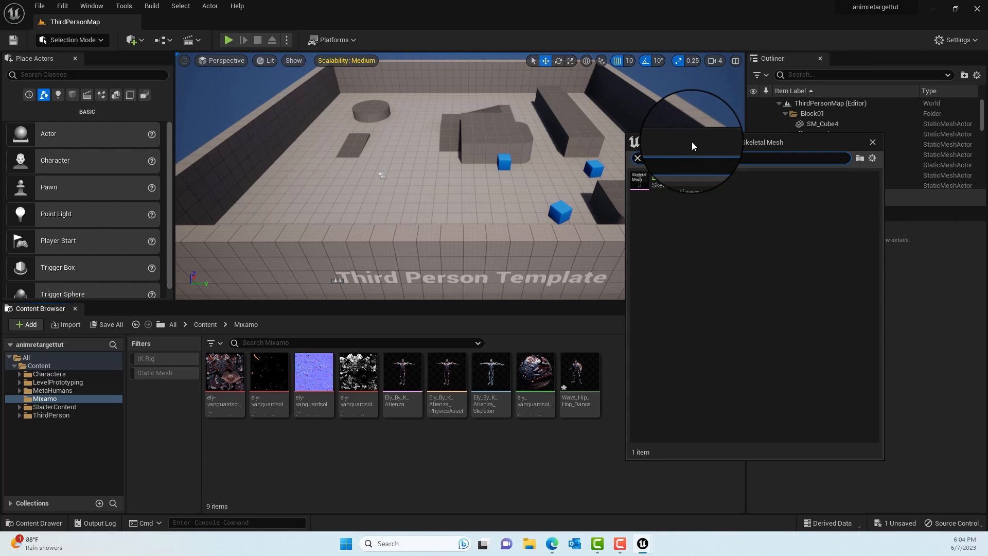
pyautogui.click(677, 177)
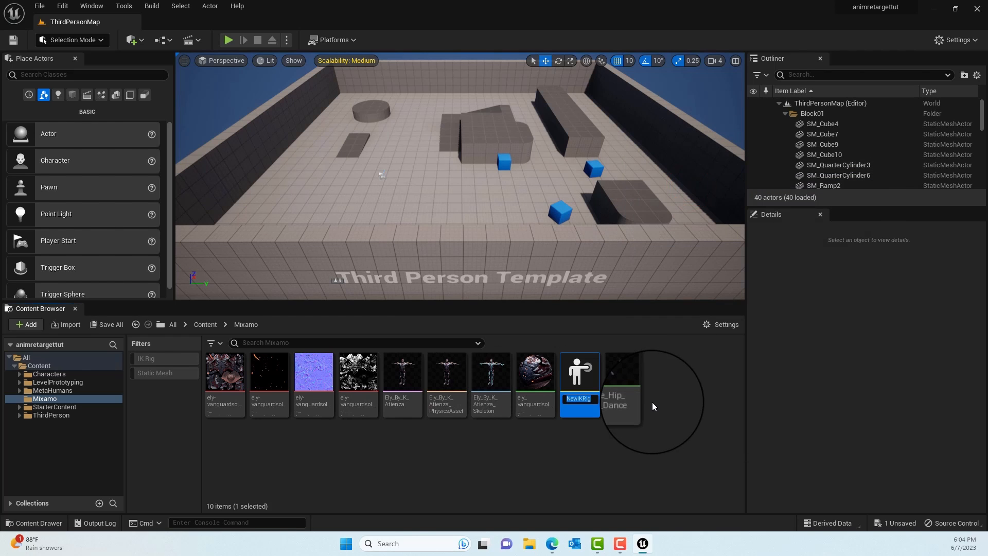
# - Name the new IK Rig asset IKRig_Mixamo
pyautogui.press('BackSpace')
pyautogui.write('IKR')
pyautogui.write('ig')
pyautogui.write('_Mixam')
pyautogui.write('o')
pyautogui.press('Return')
# - Open IKRig_Mixamo, enlarge its preview viewport and dock the editor beside ThirdPersonMap in the main window
pyautogui.doubleClick(582, 385)
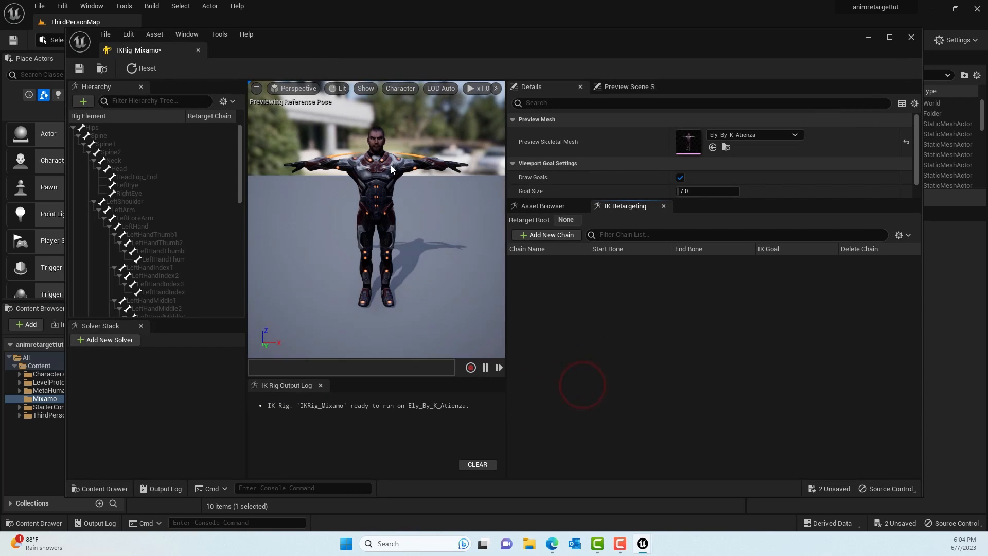
pyautogui.moveTo(505, 240); pyautogui.dragTo(721, 262)
pyautogui.scroll(-4, 523, 194)
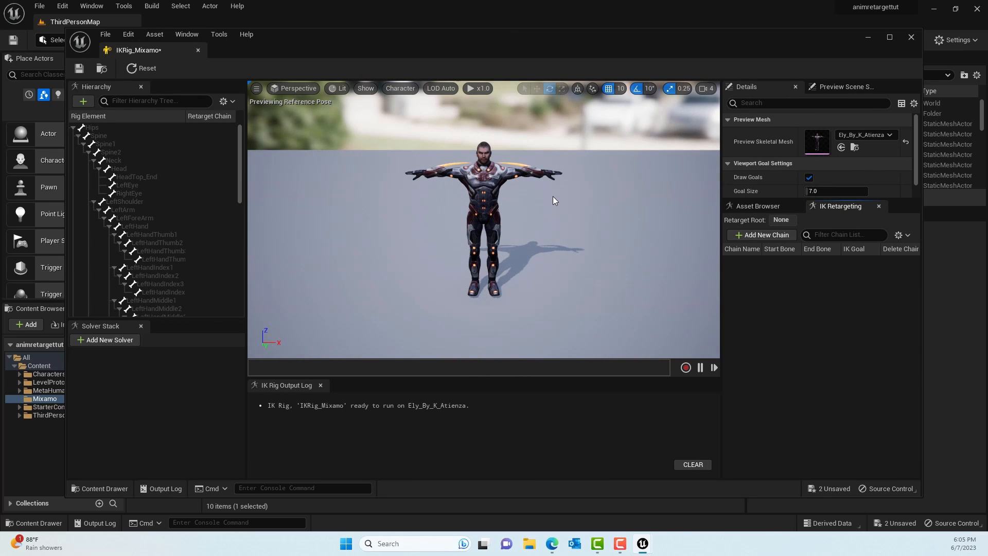
pyautogui.keyDown('alt'); pyautogui.moveTo(537, 181); pyautogui.dragTo(563, 181); pyautogui.keyUp('alt')
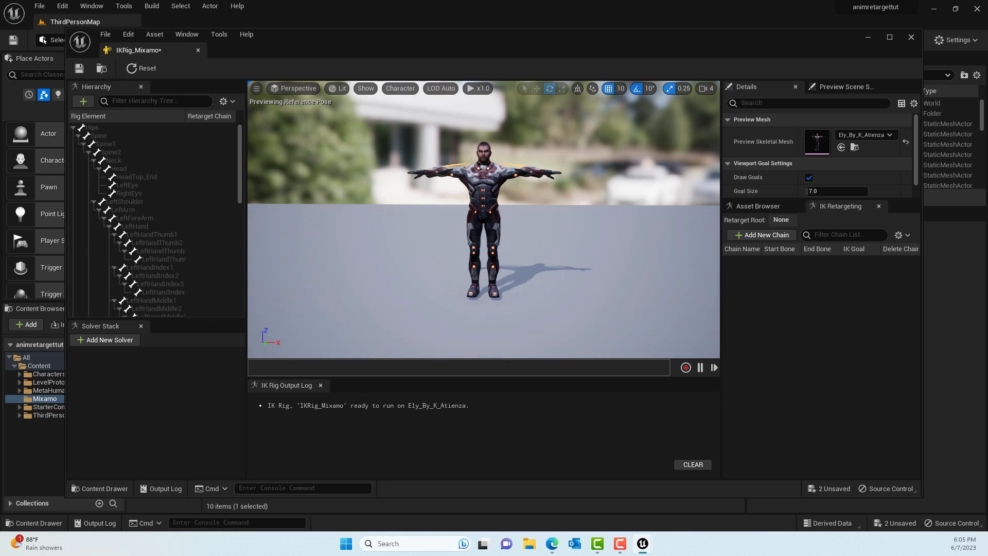
pyautogui.moveTo(176, 48); pyautogui.dragTo(205, 24)
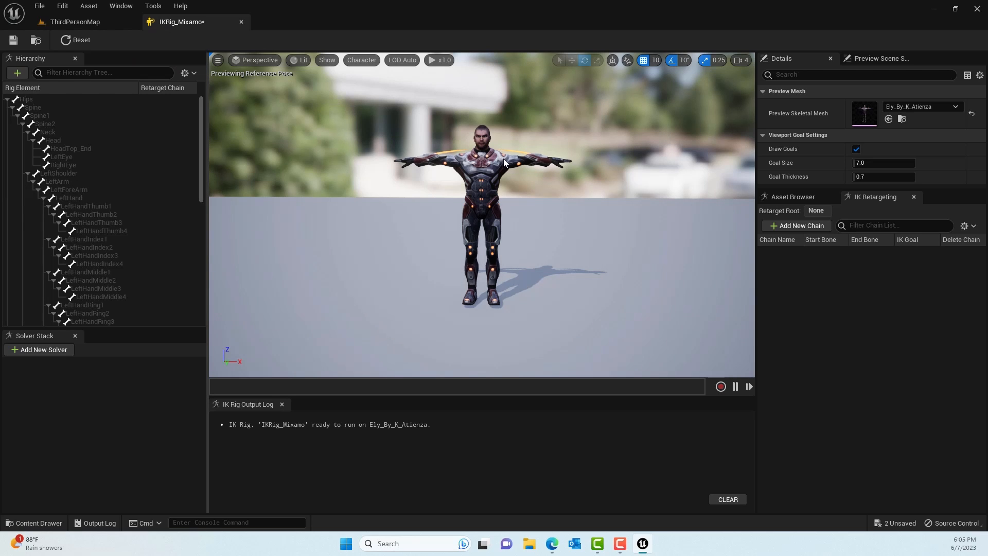
# - Display the character's bones for the entire hierarchy in the IK rig preview using the All Hierarchy bone drawing option
pyautogui.scroll(4, 504, 162)
pyautogui.scroll(-2, 504, 162)
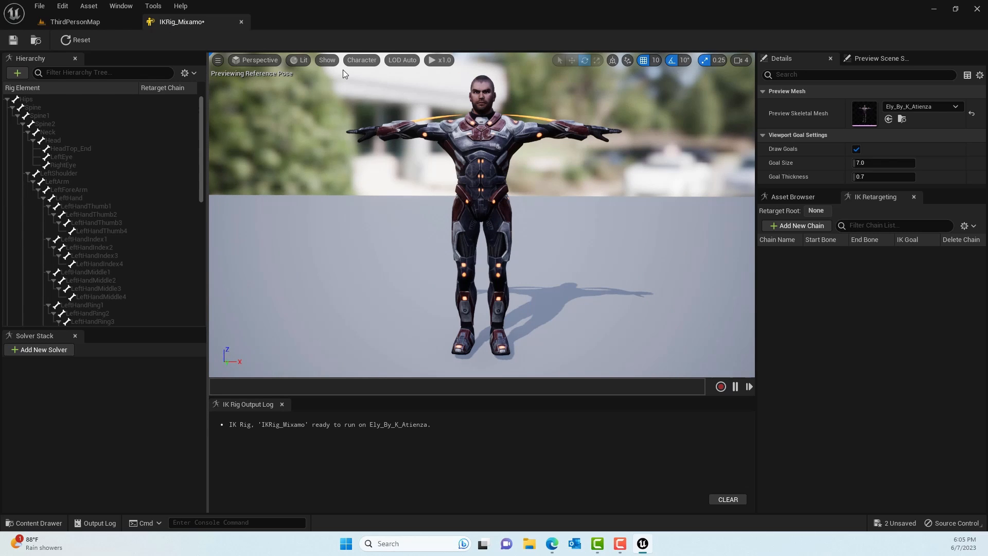
pyautogui.click(328, 61)
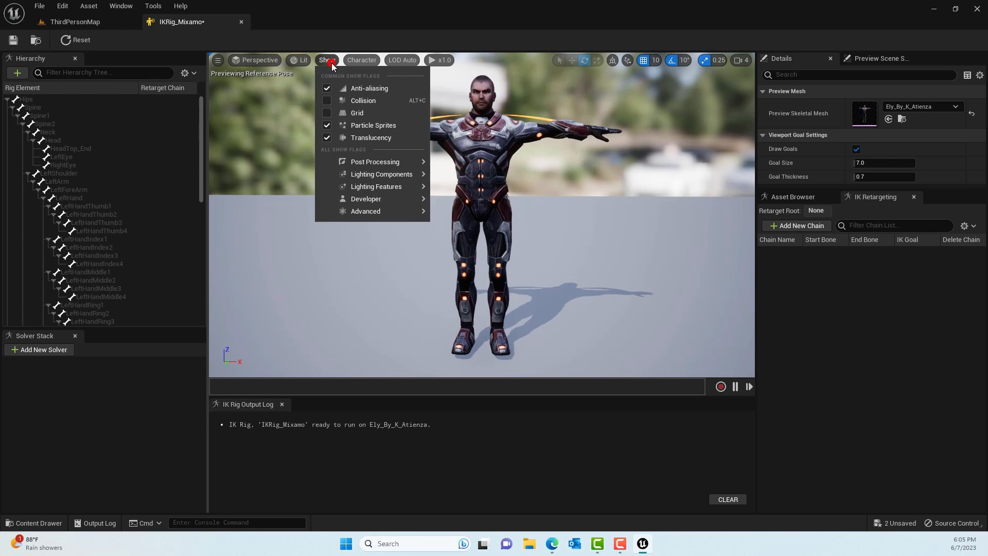
pyautogui.click(329, 61)
pyautogui.click(354, 61)
pyautogui.moveTo(381, 112)
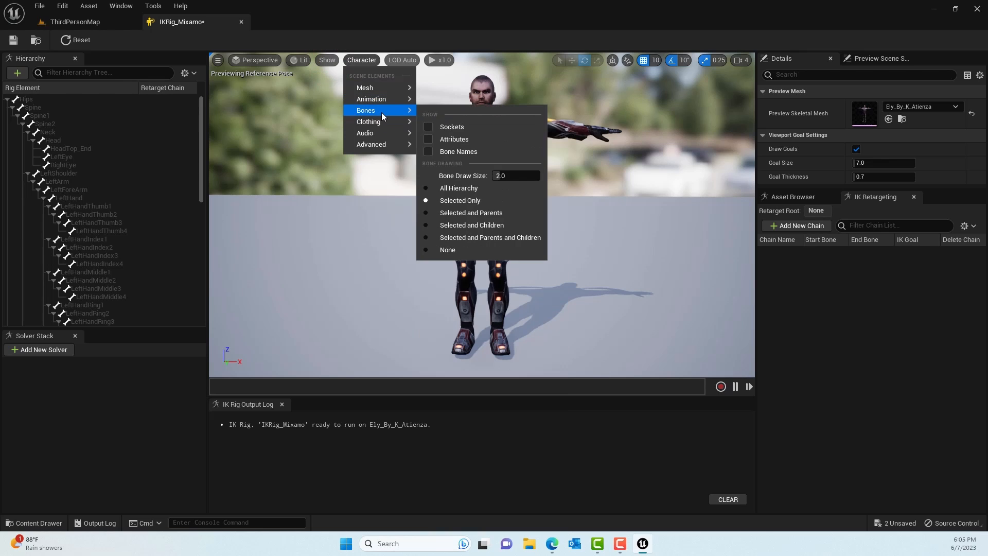
pyautogui.click(452, 188)
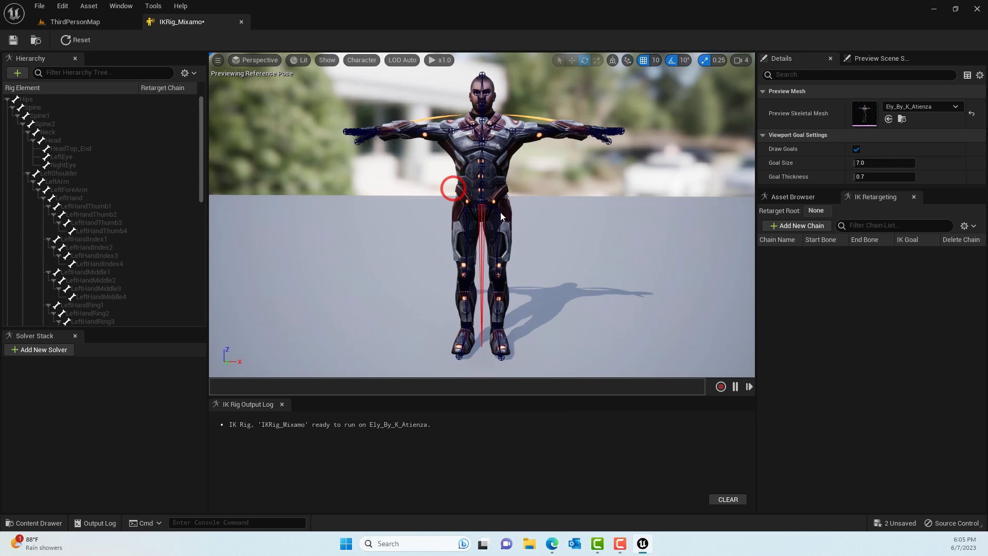
pyautogui.scroll(-2, 511, 168)
pyautogui.scroll(6, 510, 168)
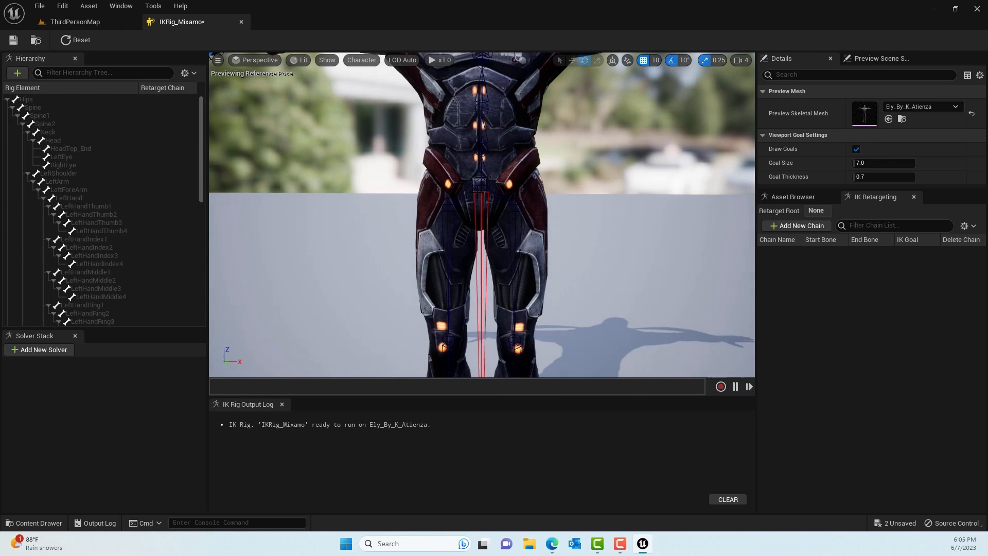
pyautogui.scroll(-6, 491, 188)
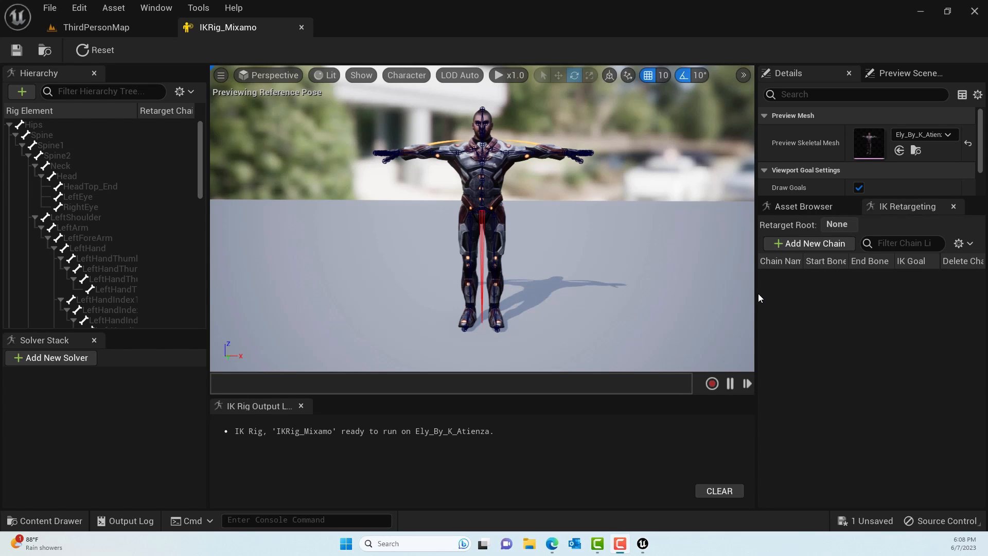
# - Widen the chain list area and create a retarget chain named Spine from bones Spine through Spine2, without a goal
pyautogui.moveTo(756, 296); pyautogui.dragTo(682, 297)
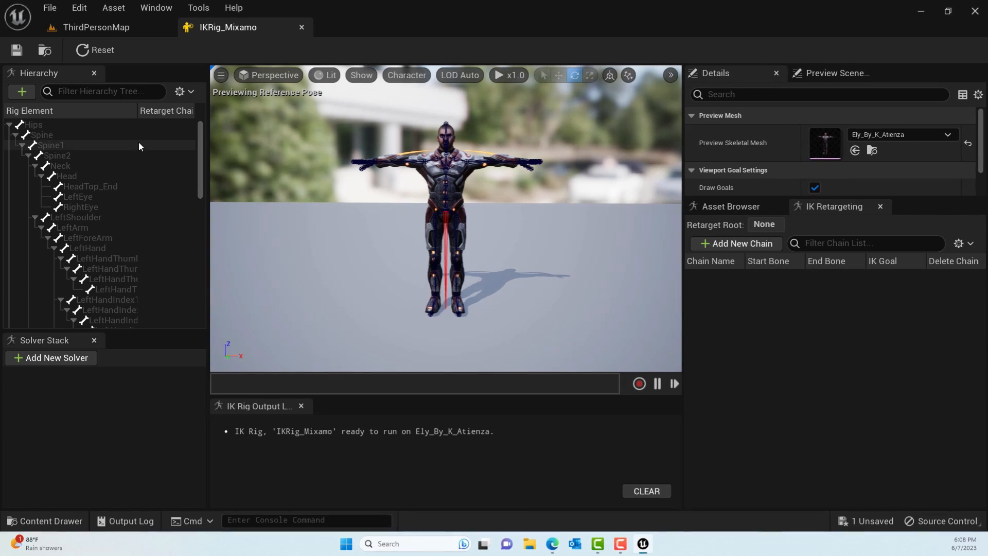
pyautogui.click(45, 135)
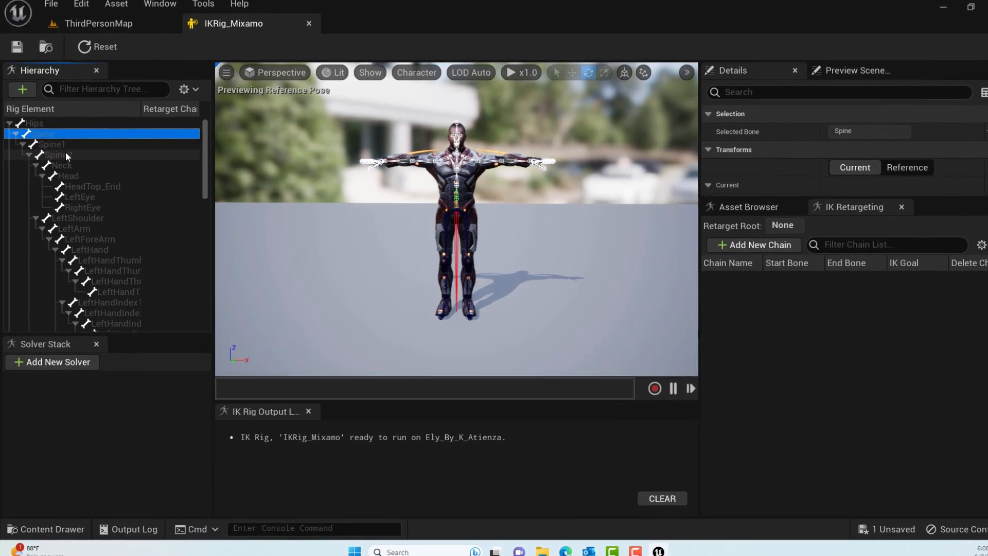
pyautogui.keyDown('shift'); pyautogui.click(67, 153); pyautogui.keyUp('shift')
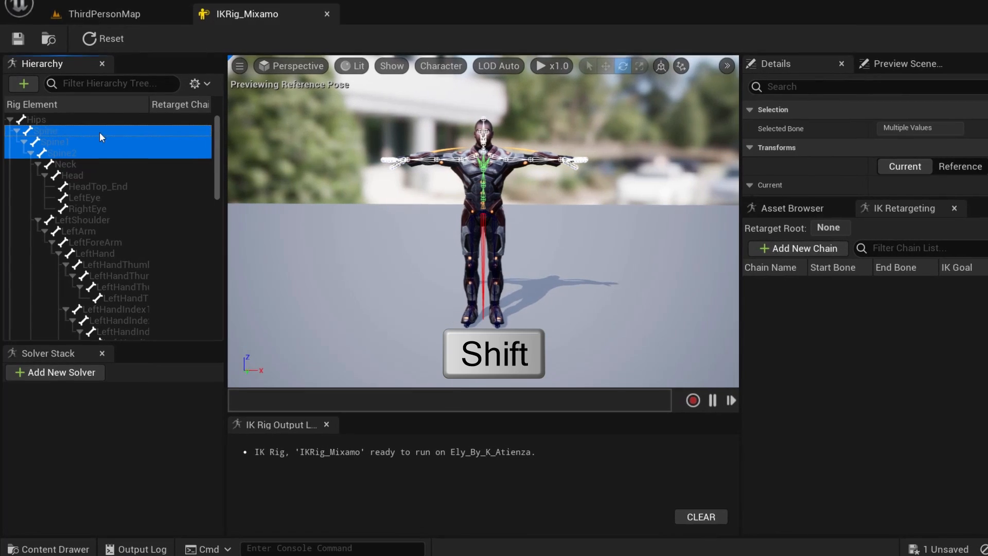
pyautogui.rightClick(103, 150)
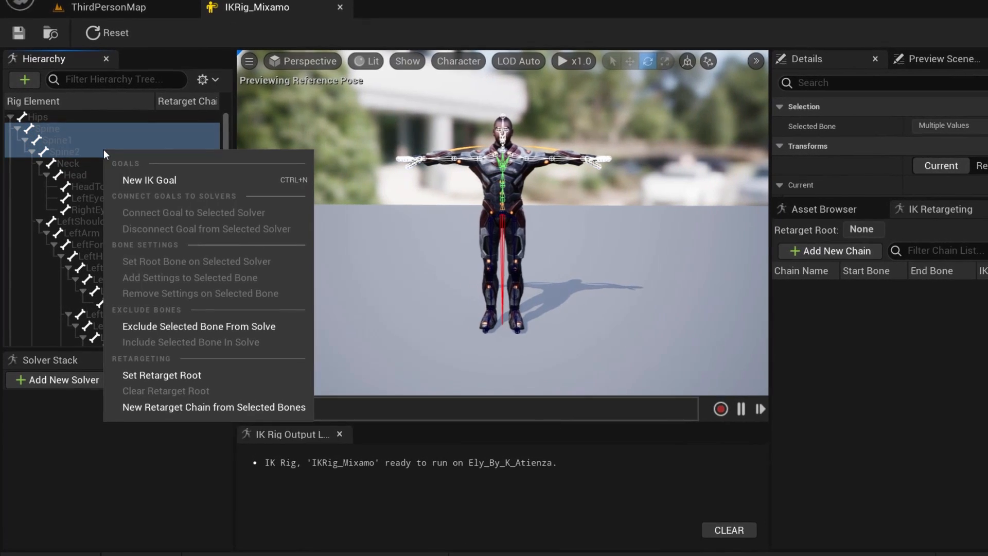
pyautogui.click(193, 412)
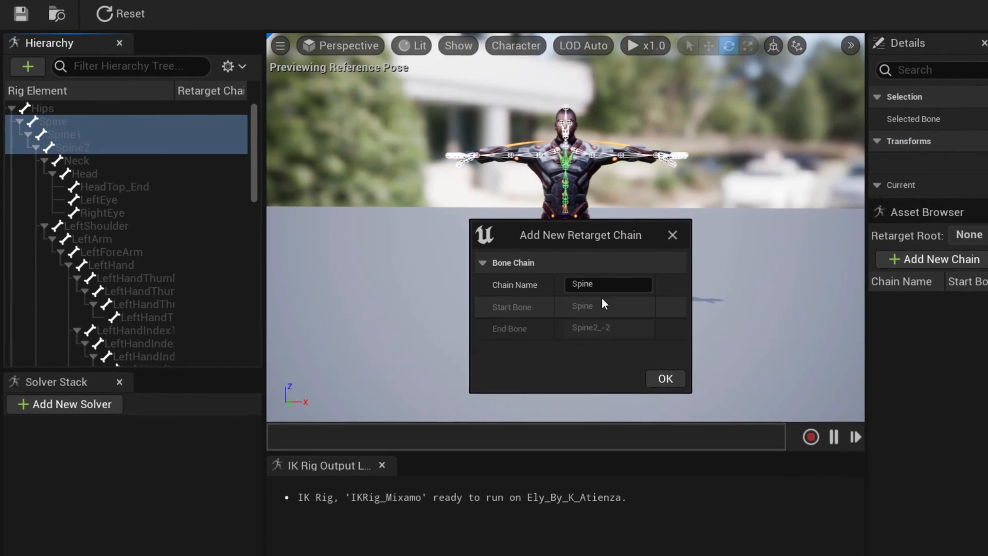
pyautogui.click(679, 380)
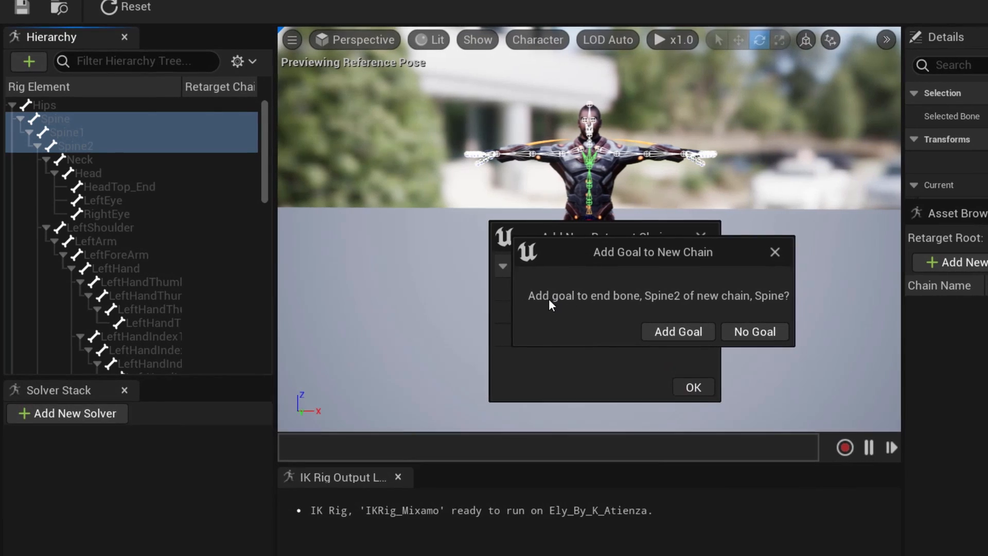
pyautogui.click(755, 332)
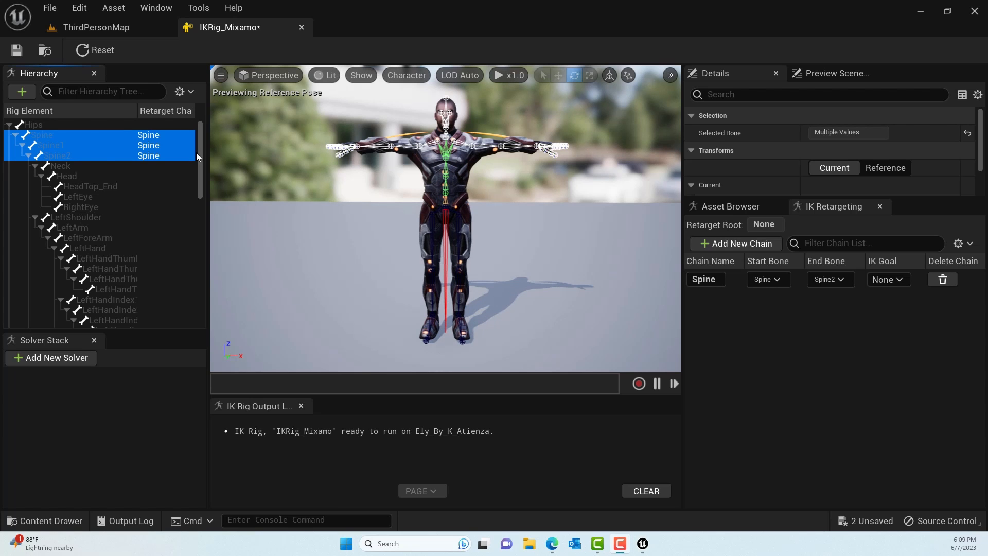
# - Create a retarget chain named Neck from the Neck bone, without a goal
pyautogui.click(70, 166)
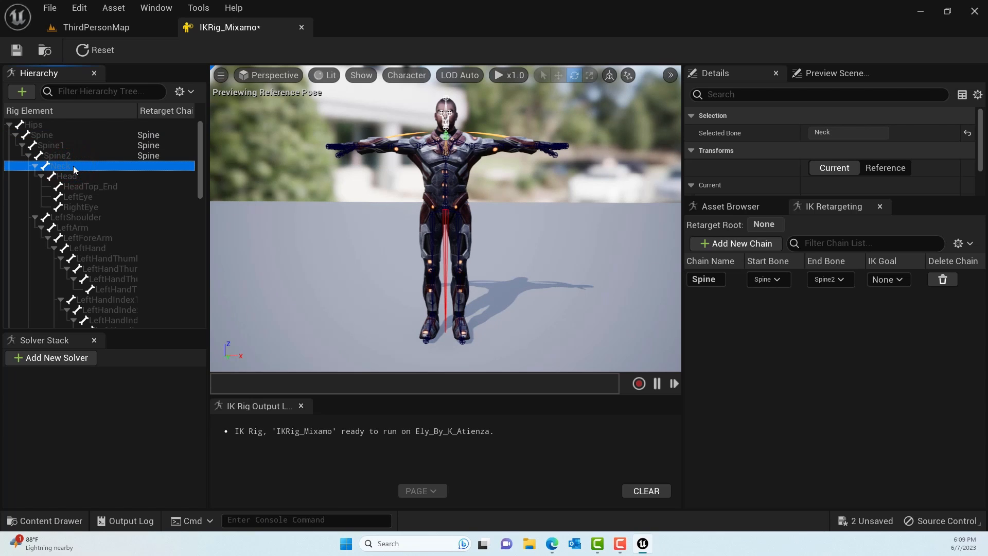
pyautogui.rightClick(73, 165)
pyautogui.click(130, 395)
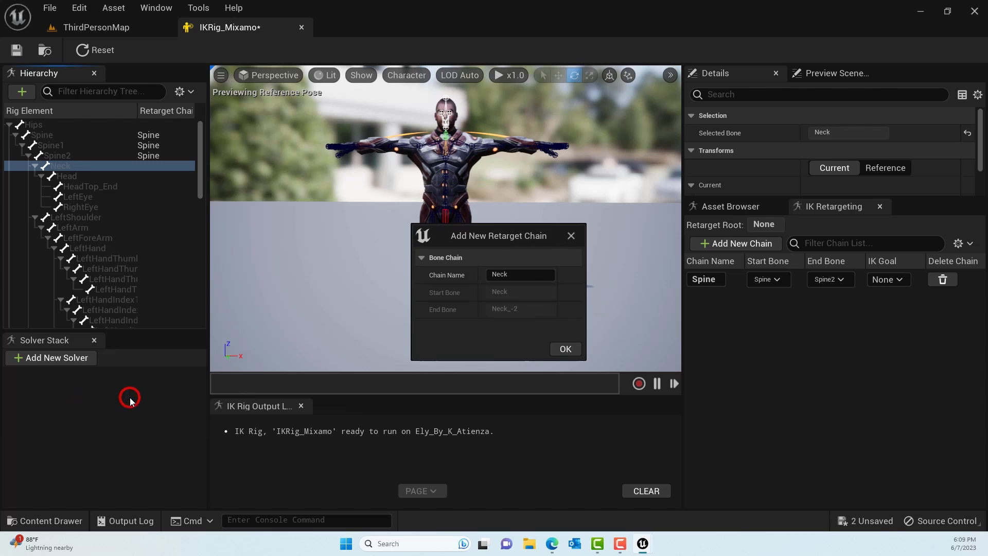
pyautogui.click(566, 349)
pyautogui.click(573, 298)
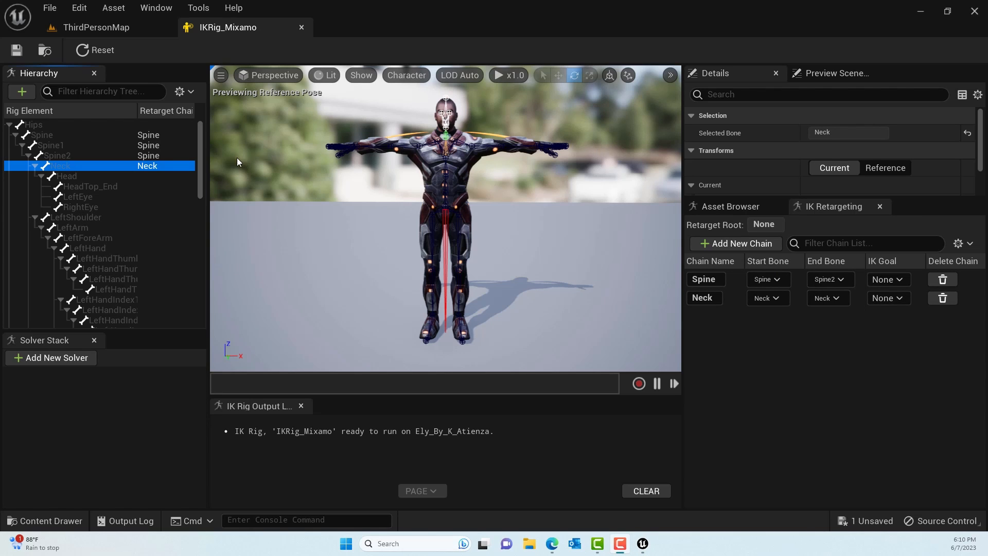
# - Create a retarget chain named Head from the Head bone, without a goal
pyautogui.click(72, 176)
pyautogui.rightClick(73, 177)
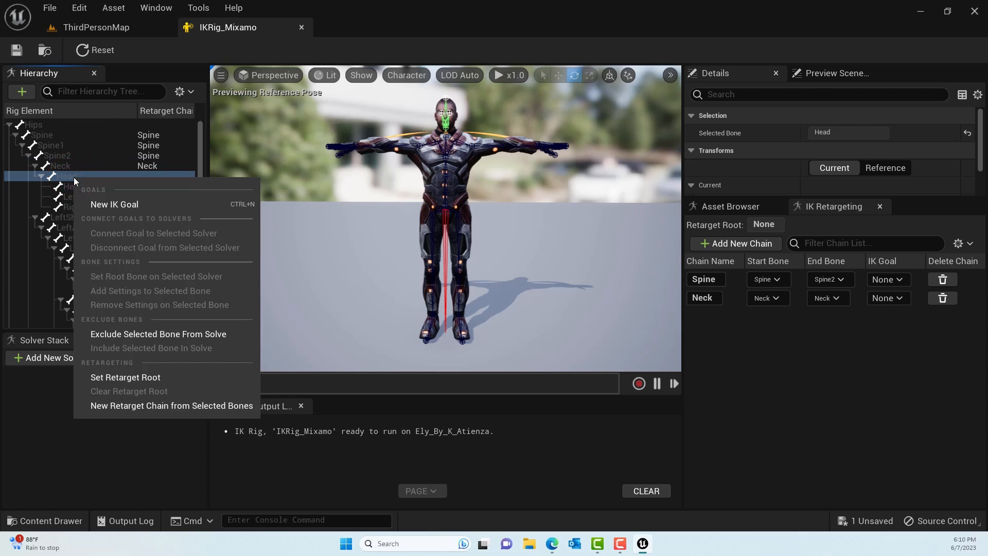
pyautogui.click(138, 406)
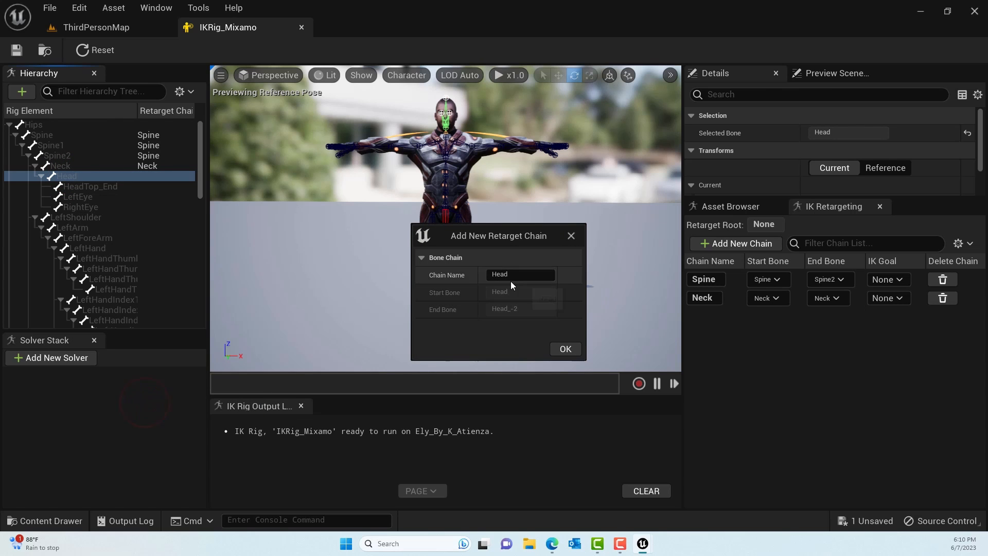
pyautogui.click(564, 349)
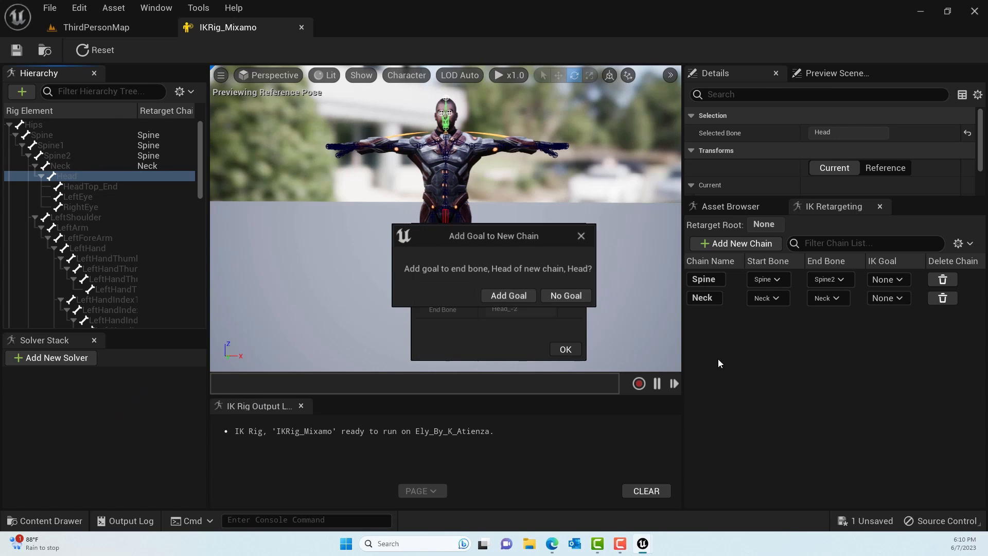
pyautogui.click(561, 295)
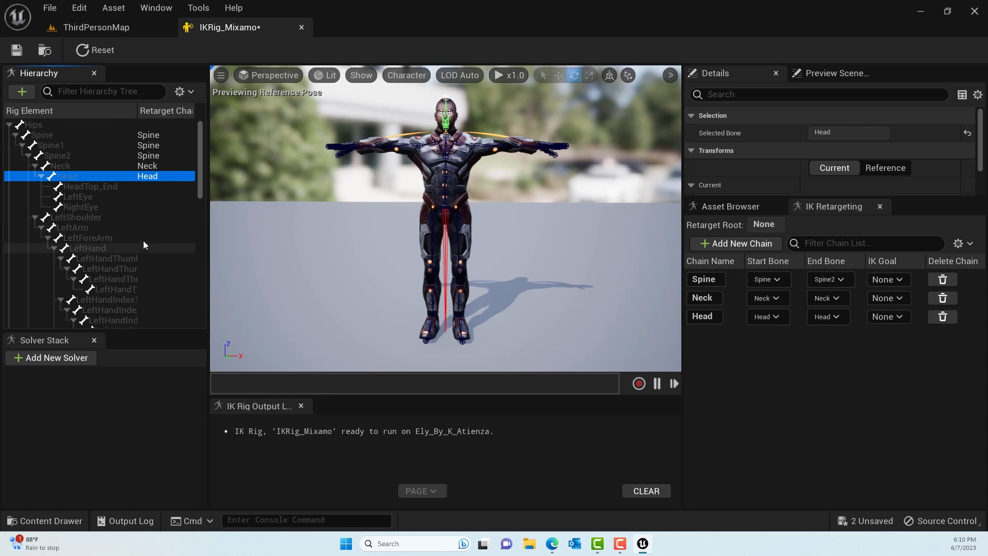
# - Create a retarget chain from the LeftShoulder bone, naming it LeftShoulder and adding no goal
pyautogui.click(78, 218)
pyautogui.rightClick(79, 218)
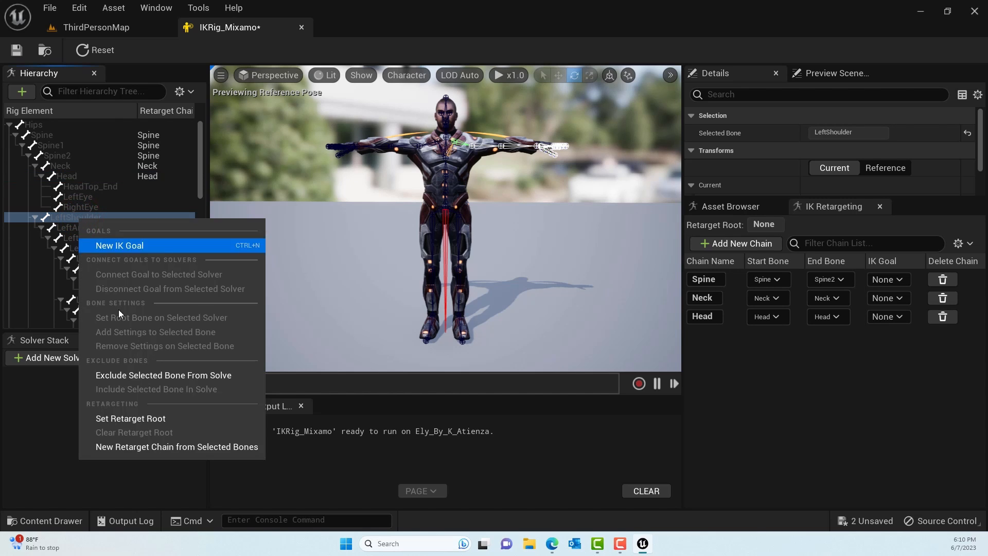
pyautogui.click(149, 446)
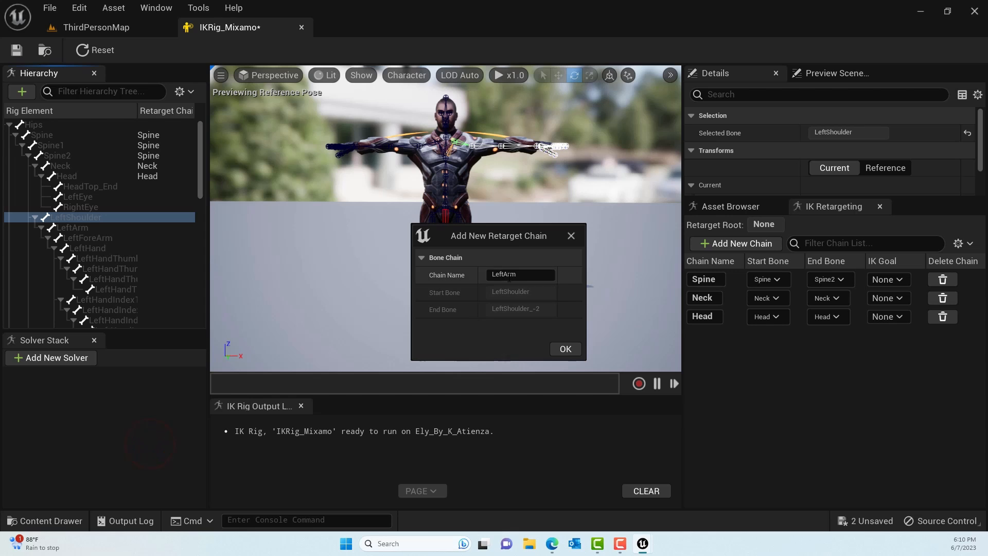
pyautogui.write('LeftArm')
pyautogui.click(521, 273)
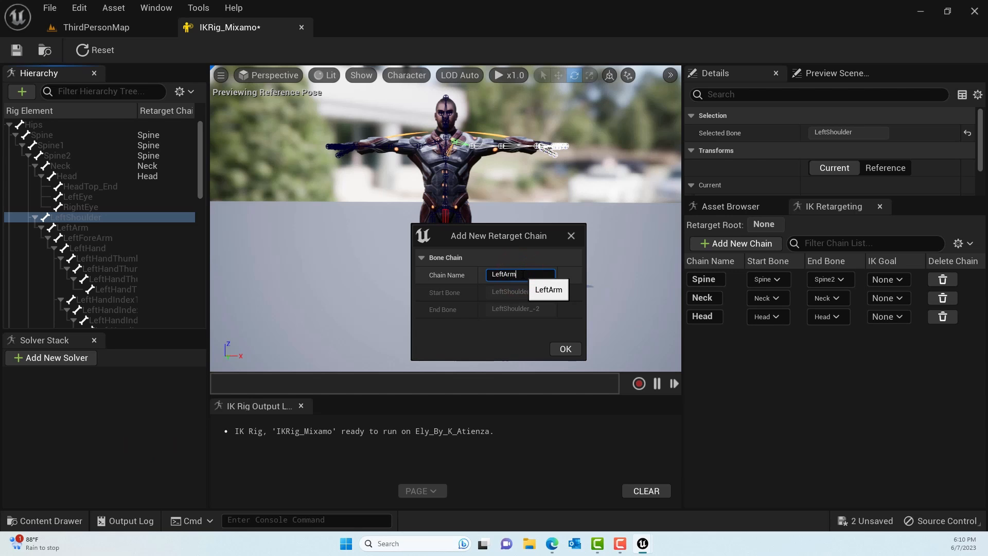
pyautogui.press('BackSpace')
pyautogui.press('BackSpace')
pyautogui.press('BackSpace')
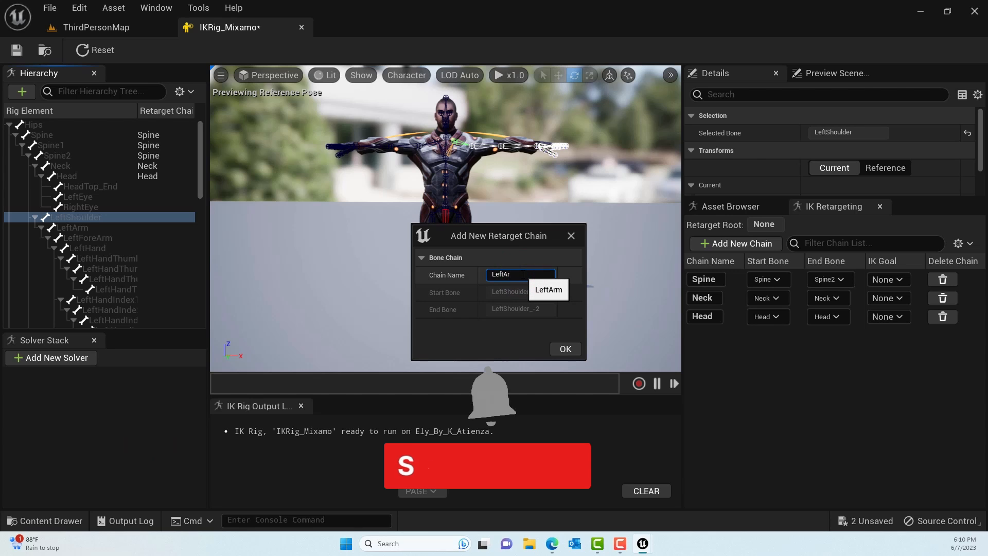
pyautogui.write('Shou')
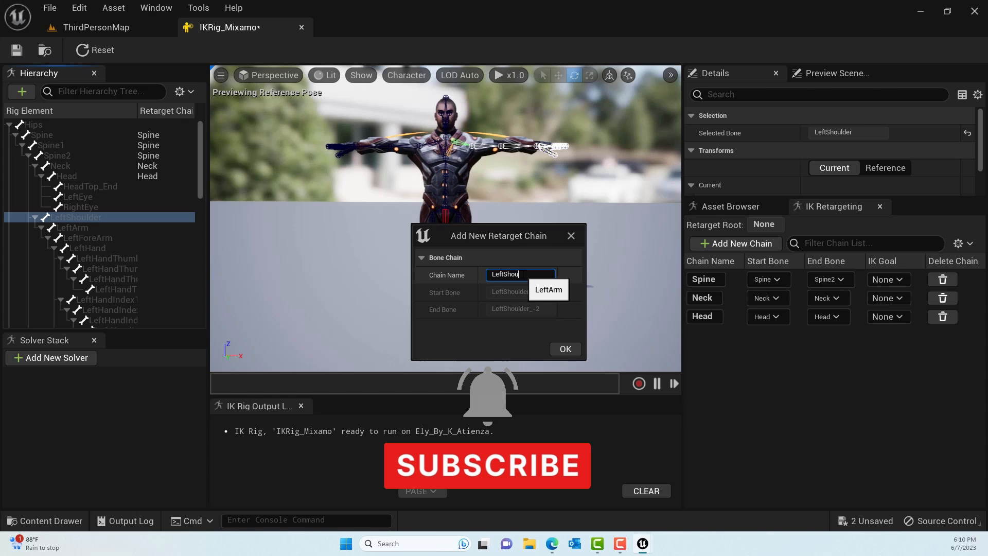
pyautogui.write('lder')
pyautogui.click(565, 349)
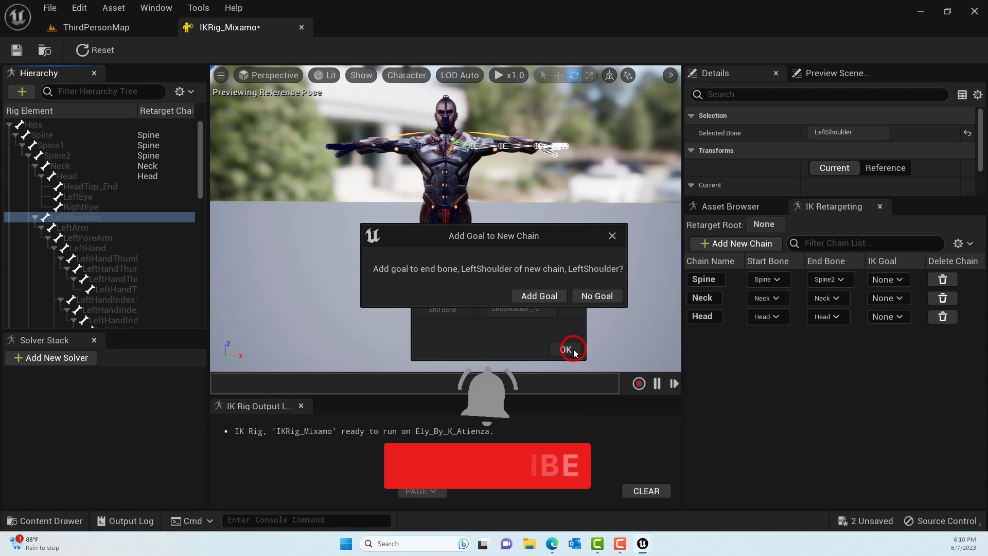
pyautogui.click(592, 296)
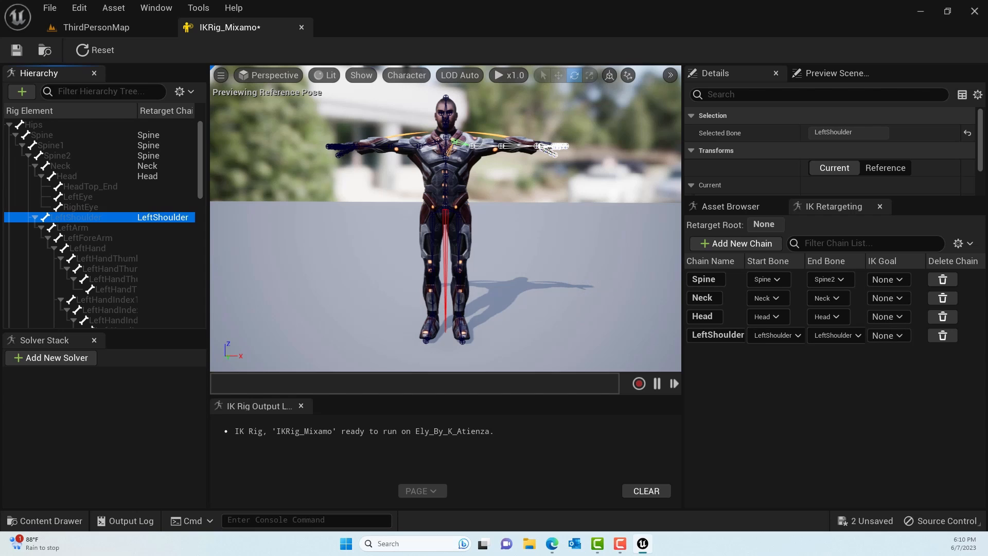
# - Create a retarget chain named LeftArm from the LeftArm, LeftForeArm and LeftHand bones, without a goal
pyautogui.click(86, 227)
pyautogui.click(97, 237)
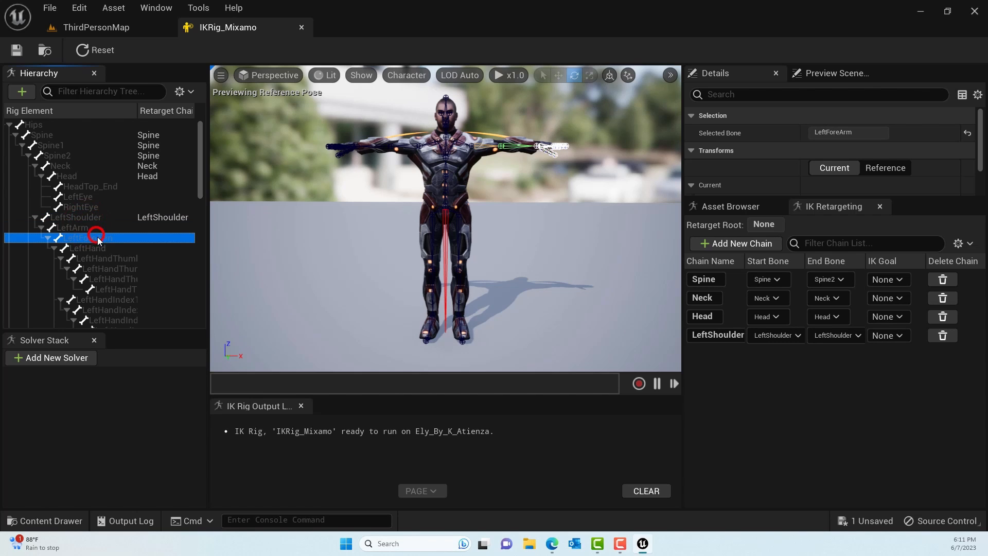
pyautogui.click(85, 227)
pyautogui.keyDown('shift'); pyautogui.click(100, 248); pyautogui.keyUp('shift')
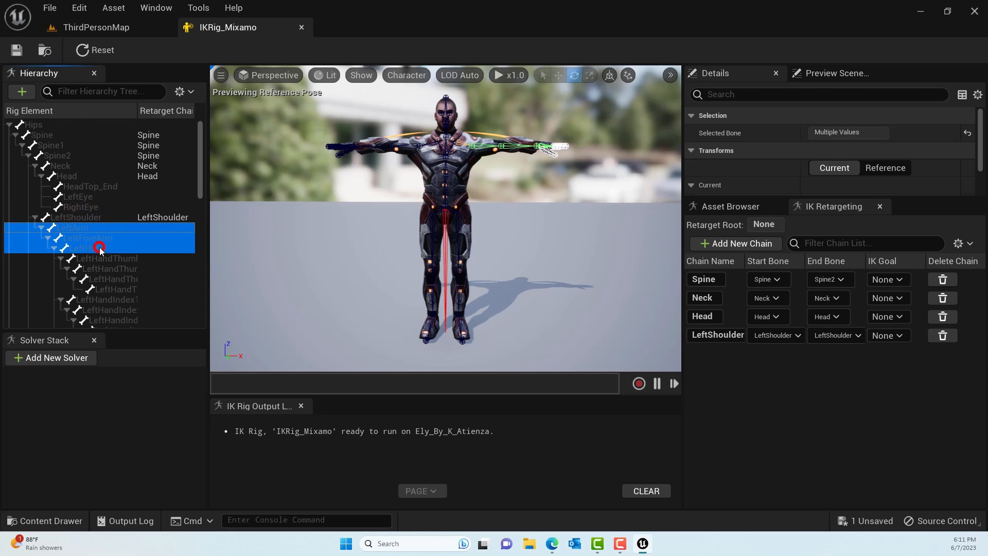
pyautogui.rightClick(131, 250)
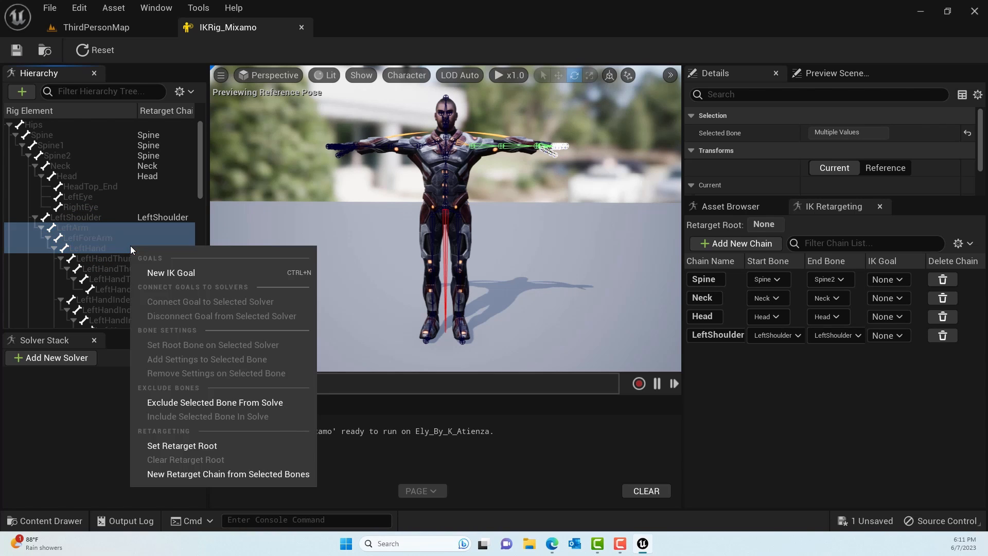
pyautogui.click(196, 474)
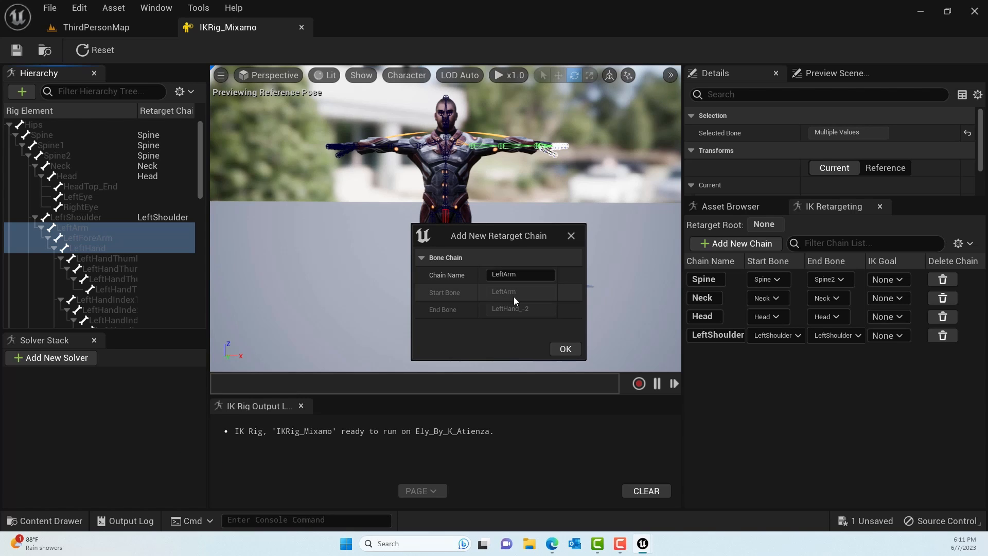
pyautogui.click(565, 349)
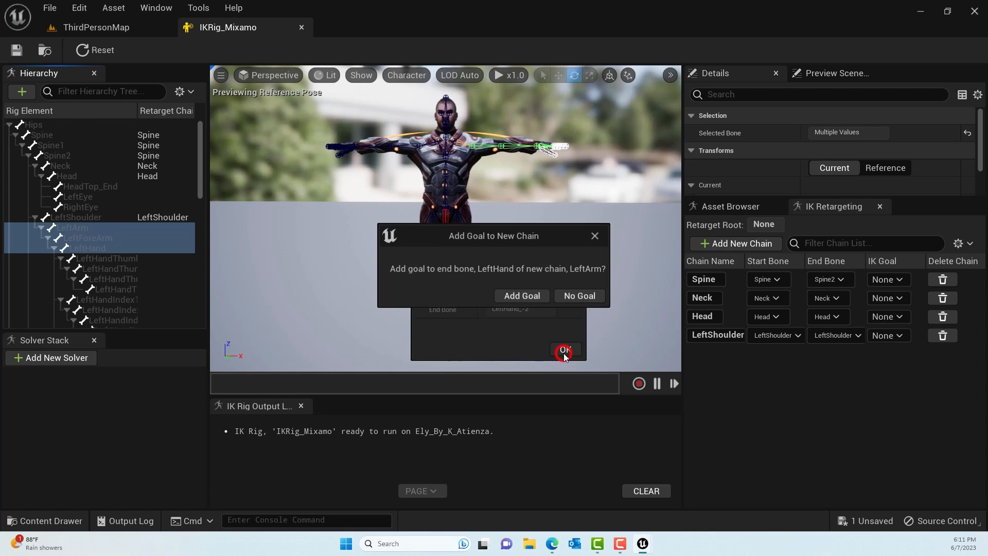
pyautogui.click(579, 295)
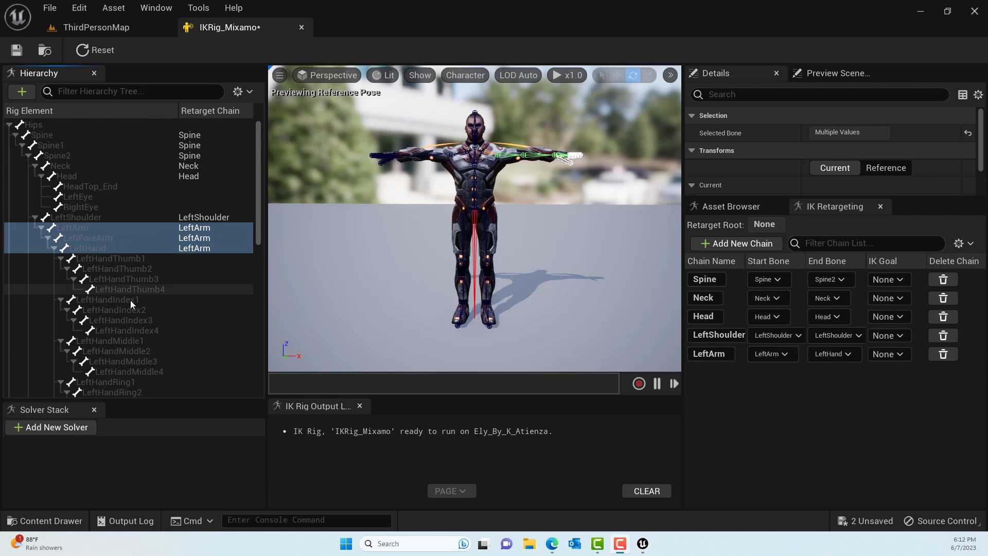
# - Create a retarget chain from the RightShoulder bone, naming it RightShoulder and adding no goal
pyautogui.scroll(-6, 130, 300)
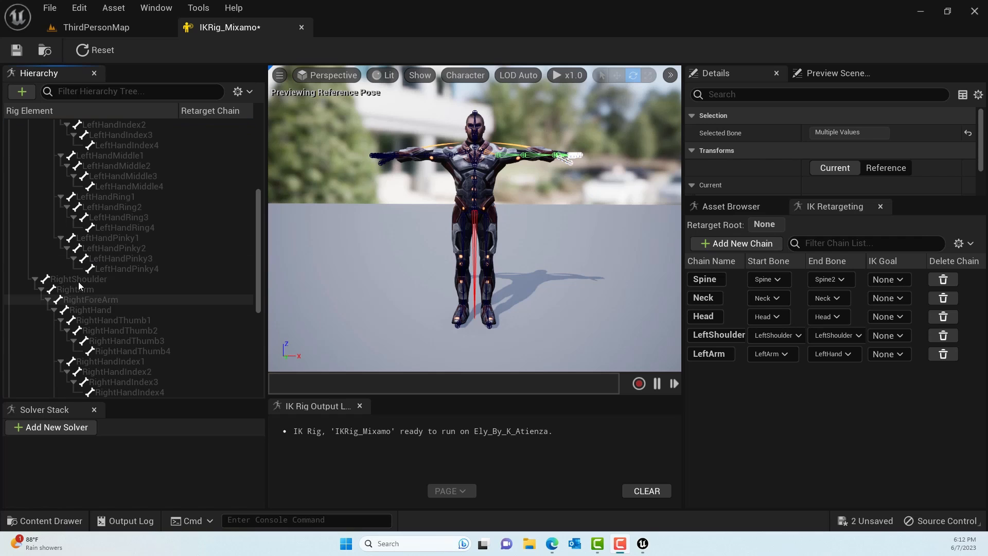
pyautogui.click(93, 281)
pyautogui.rightClick(94, 282)
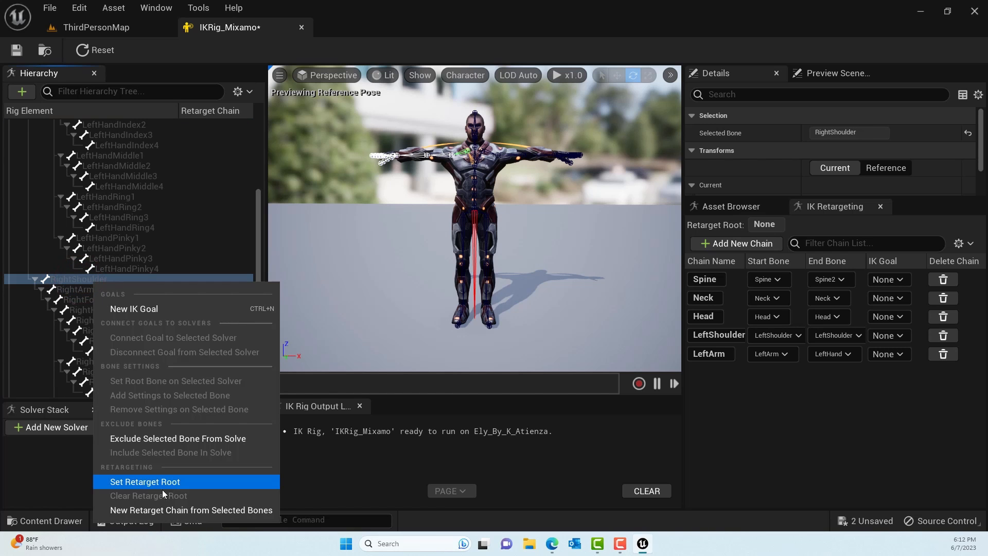
pyautogui.click(151, 508)
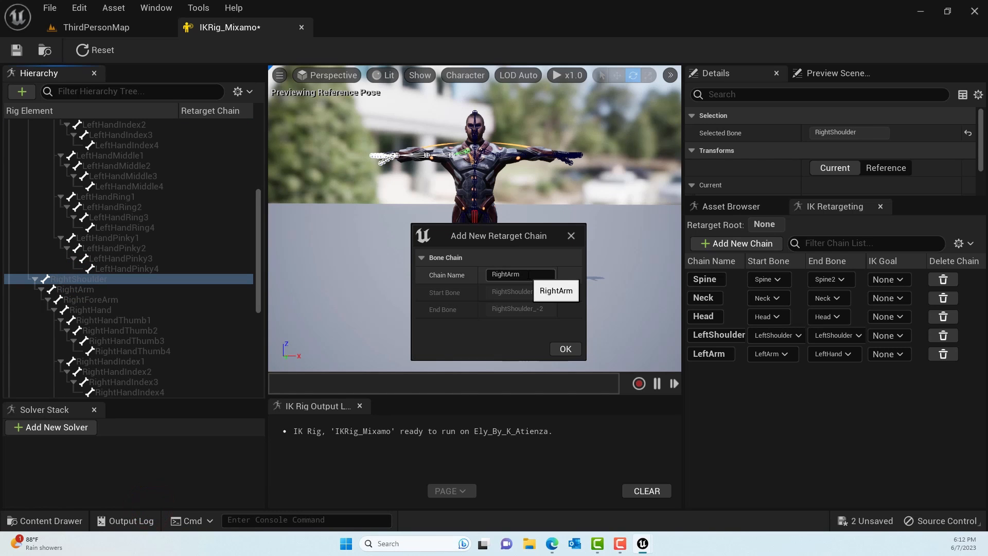
pyautogui.click(527, 274)
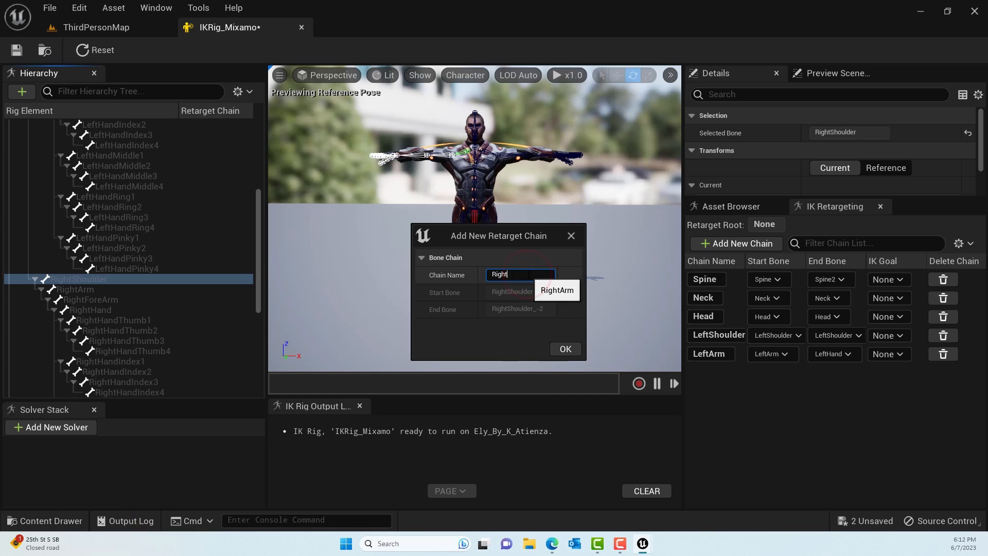
pyautogui.write('RightShoulder')
pyautogui.press('Return')
pyautogui.click(566, 349)
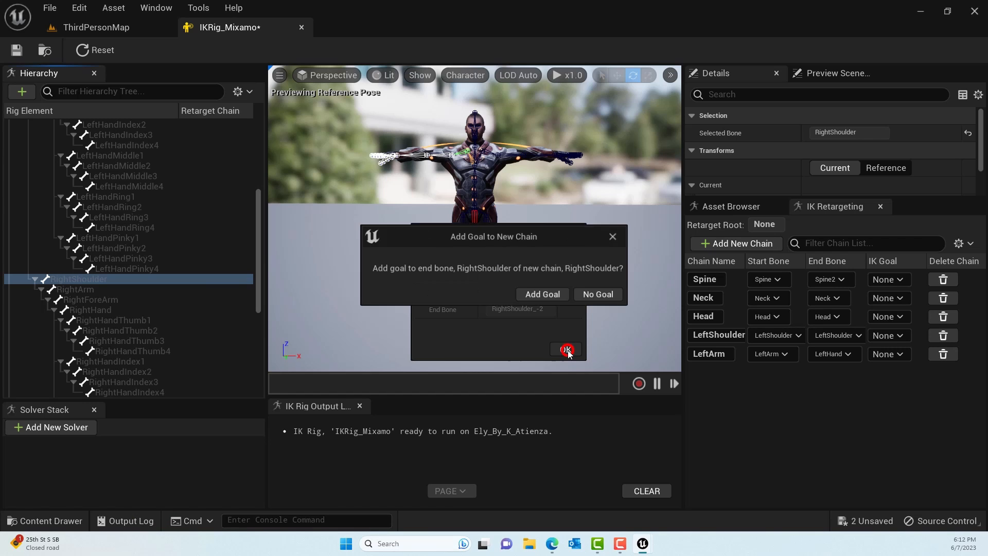
pyautogui.click(604, 296)
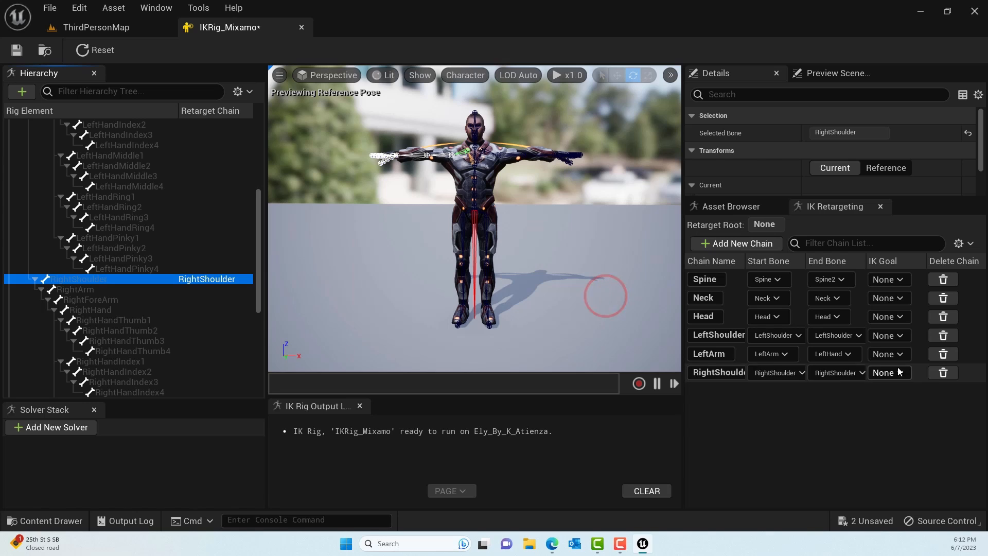
# - Create a retarget chain named RightArm from the RightArm, RightForeArm and RightHand bones, without a goal
pyautogui.click(76, 289)
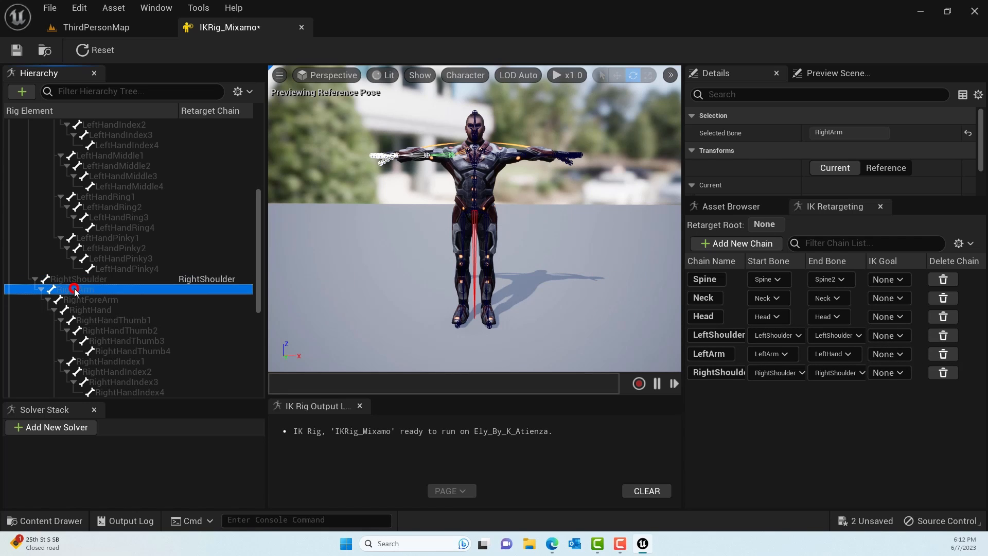
pyautogui.keyDown('shift'); pyautogui.click(100, 309); pyautogui.keyUp('shift')
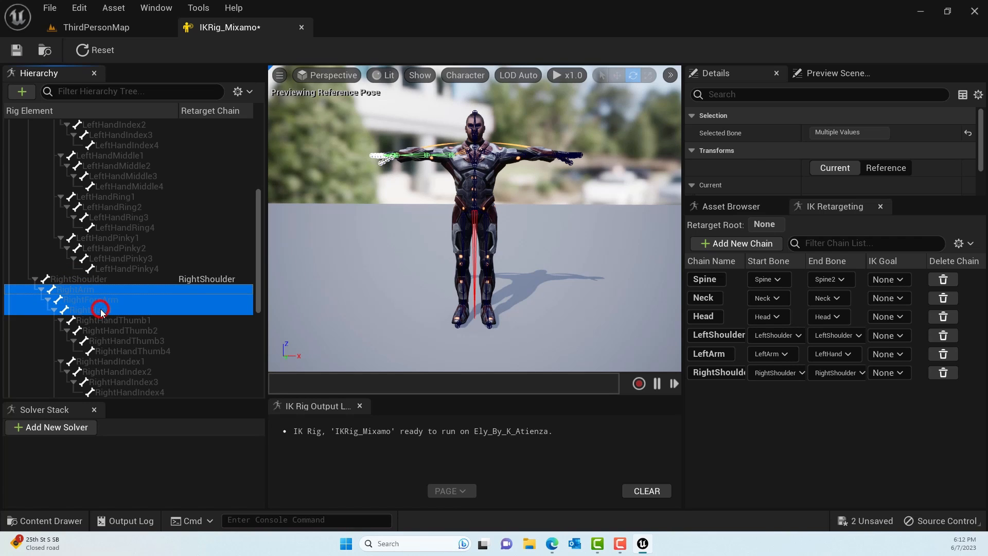
pyautogui.rightClick(115, 306)
pyautogui.click(166, 289)
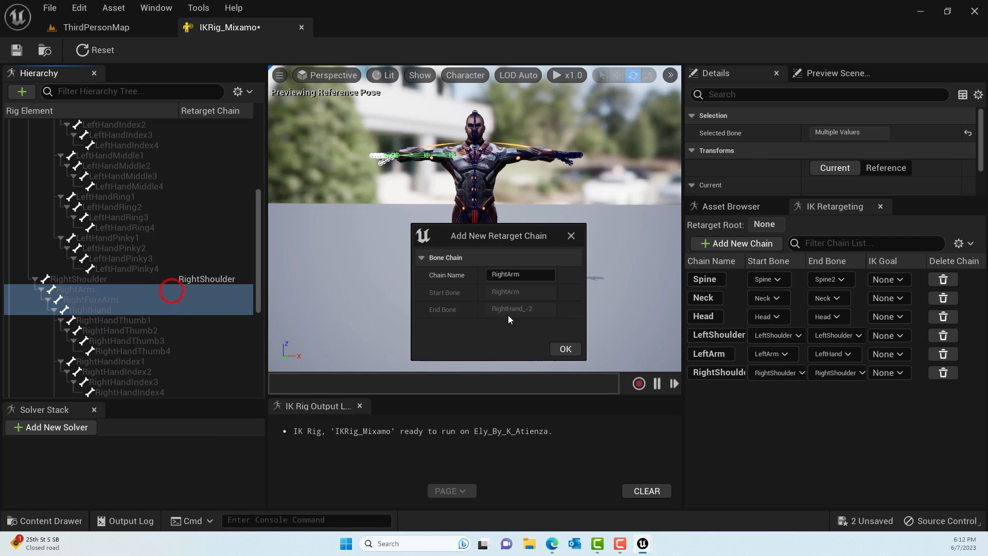
pyautogui.doubleClick(536, 275)
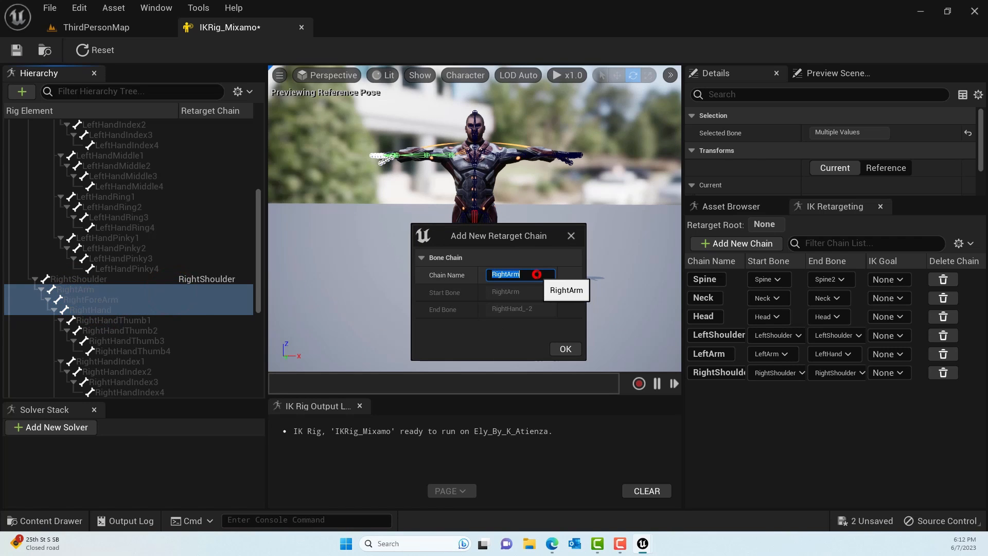
pyautogui.click(565, 348)
pyautogui.click(576, 297)
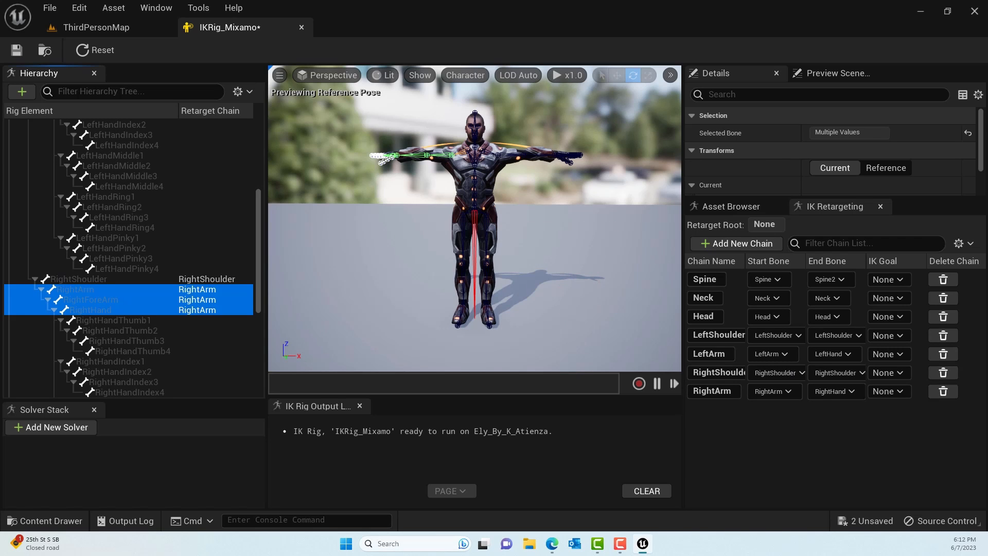
# - Create a retarget chain named LeftLeg from the LeftUpLeg, LeftLeg and LeftFoot bones, without a goal
pyautogui.scroll(-4, 213, 278)
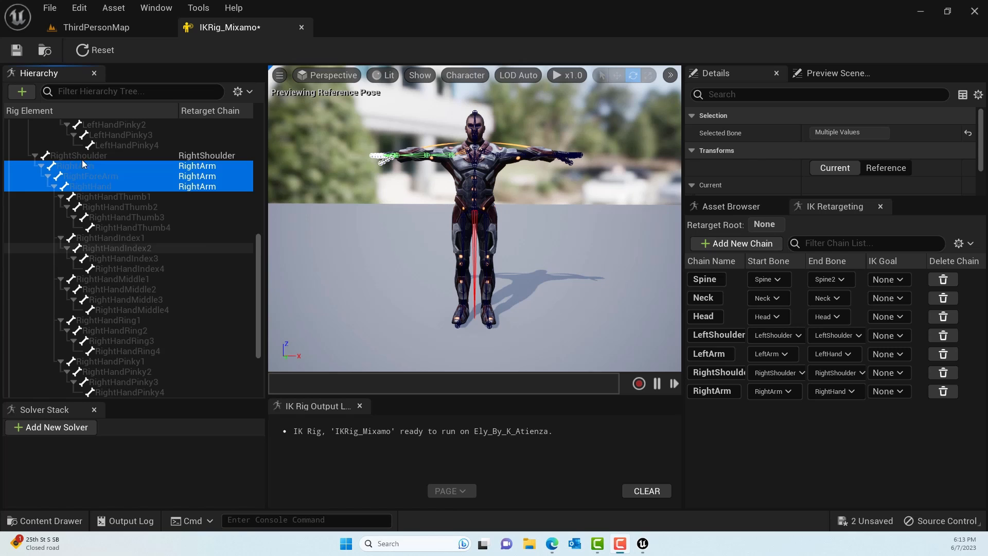
pyautogui.scroll(-3, 212, 276)
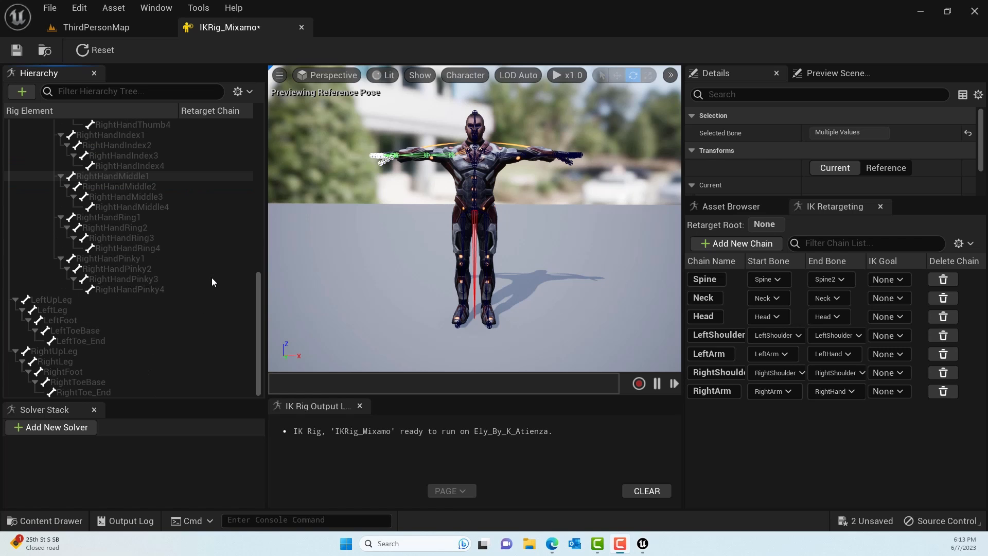
pyautogui.click(60, 300)
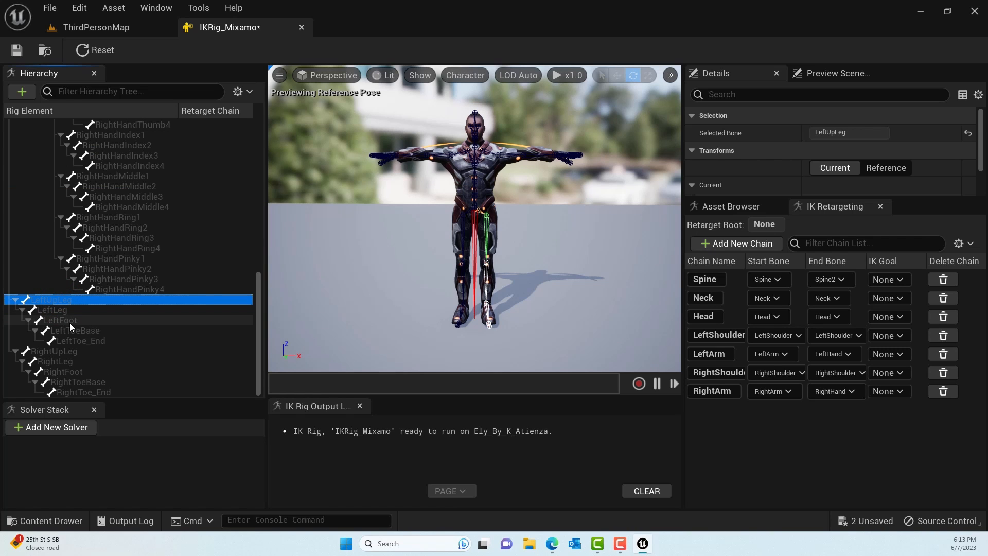
pyautogui.keyDown('shift'); pyautogui.click(70, 323); pyautogui.keyUp('shift')
pyautogui.rightClick(138, 313)
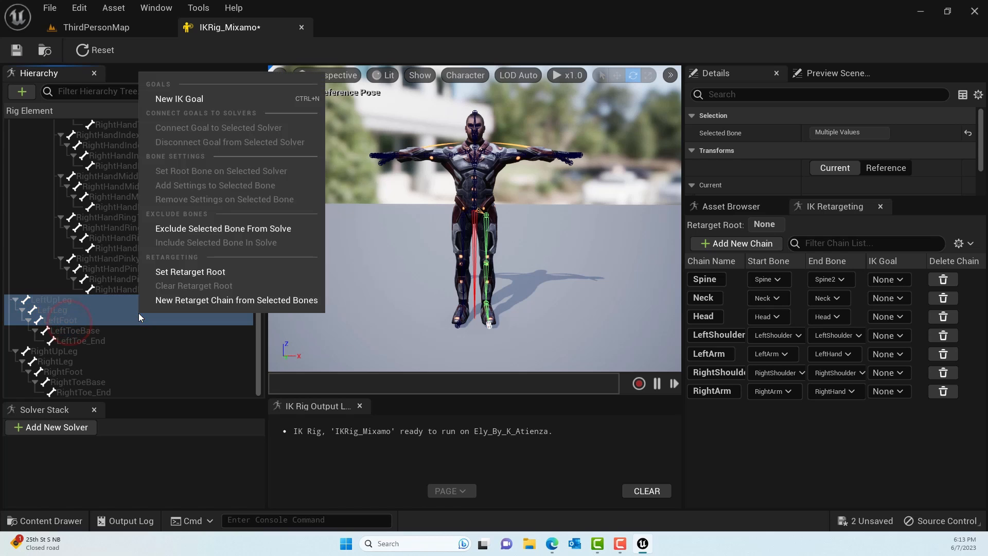
pyautogui.click(195, 300)
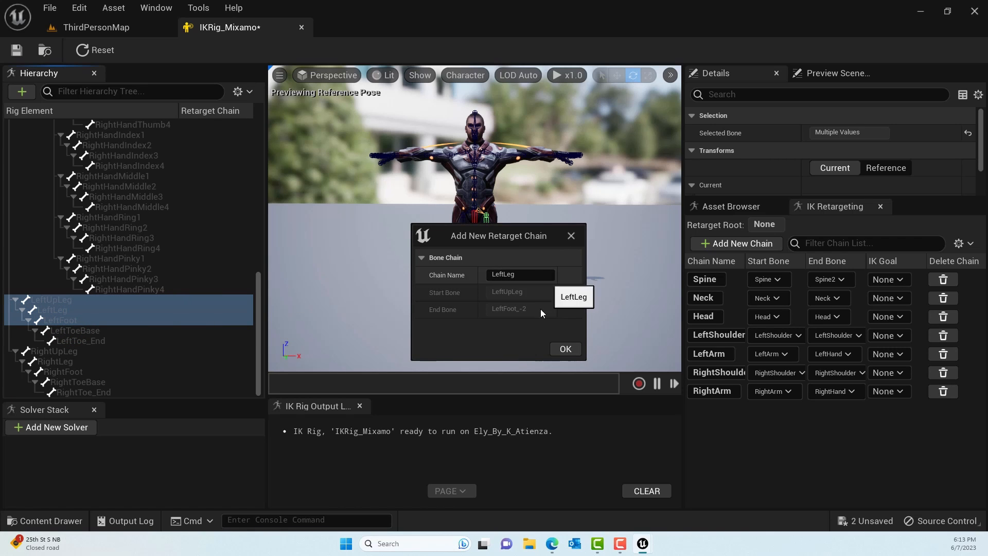
pyautogui.click(567, 352)
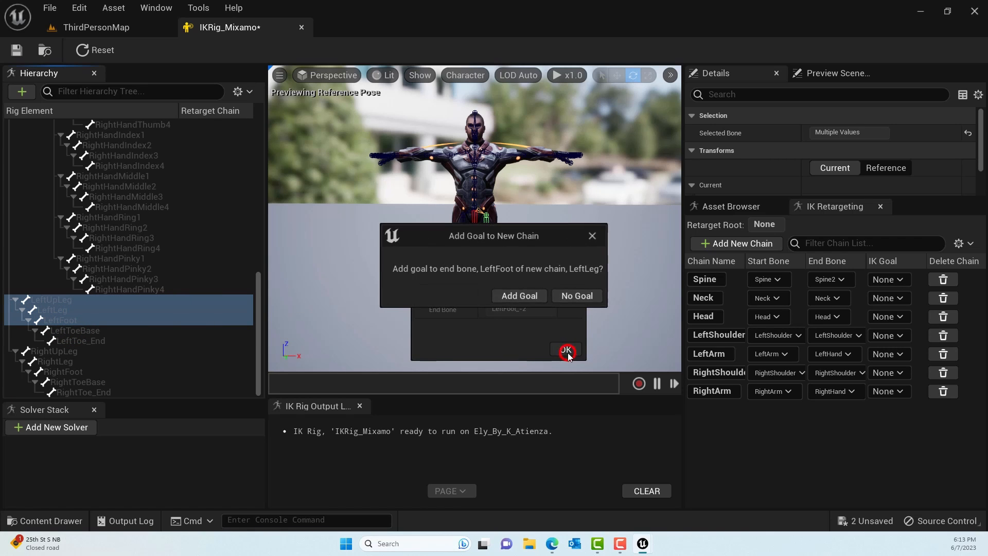
pyautogui.click(581, 298)
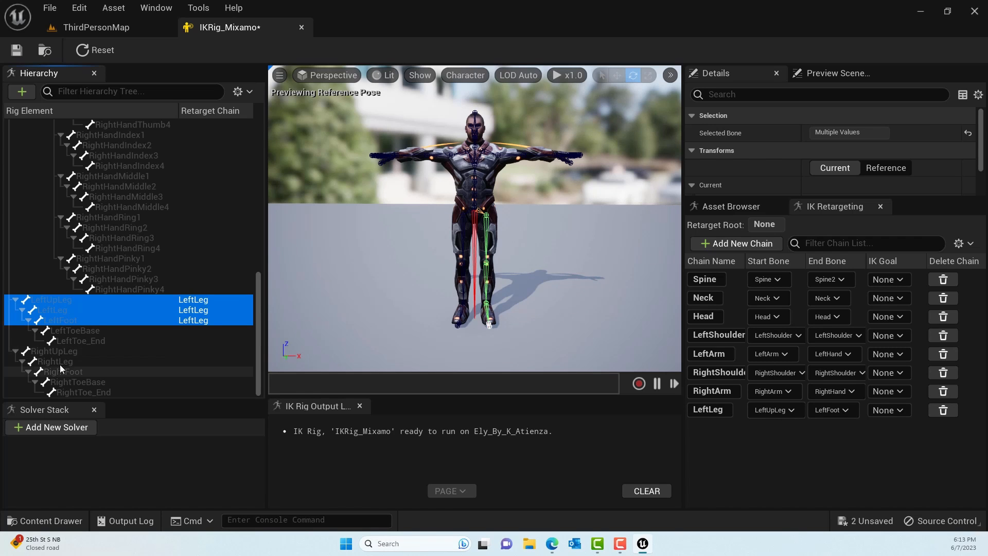
# - Create a retarget chain named RightLeg from the RightUpLeg, RightLeg and RightFoot bones, without a goal
pyautogui.click(53, 350)
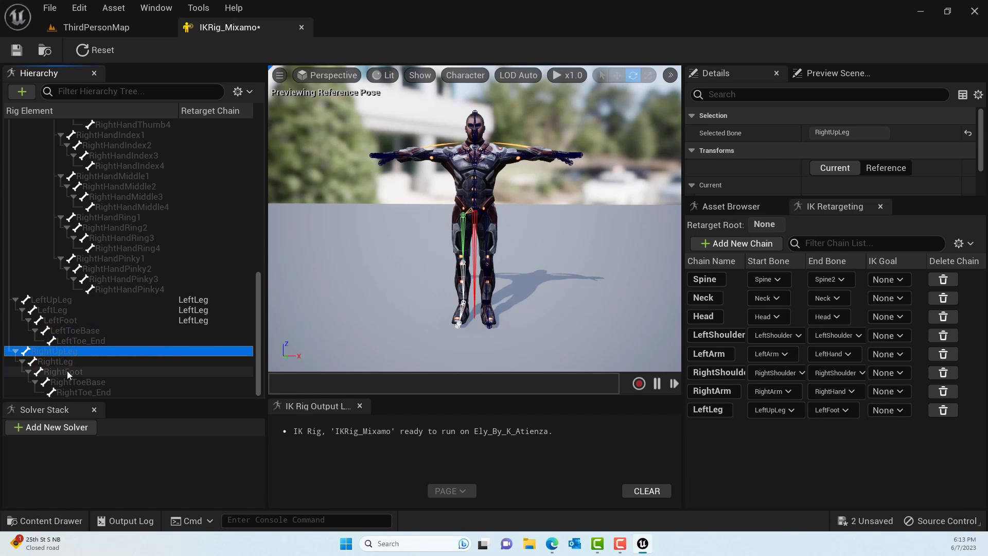
pyautogui.keyDown('shift'); pyautogui.click(67, 370); pyautogui.keyUp('shift')
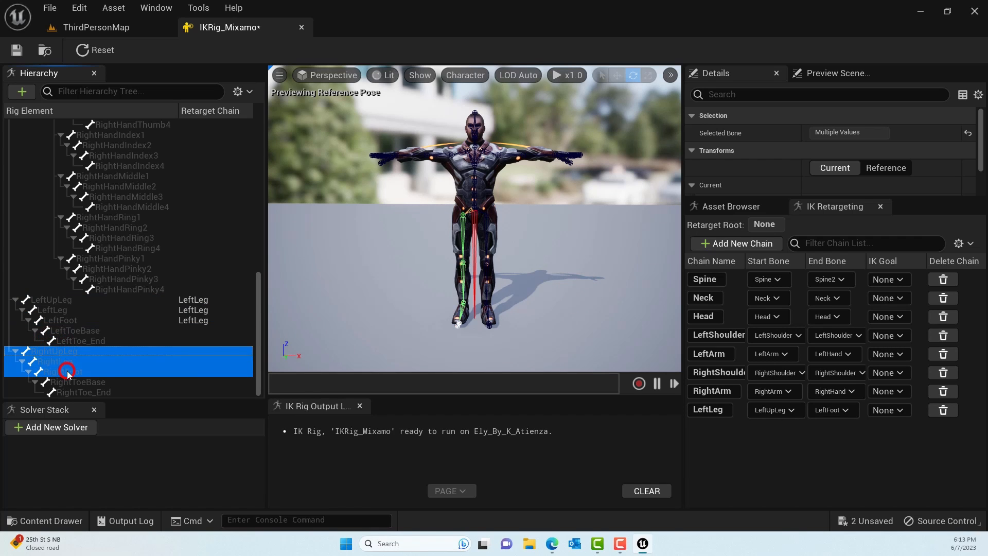
pyautogui.rightClick(128, 363)
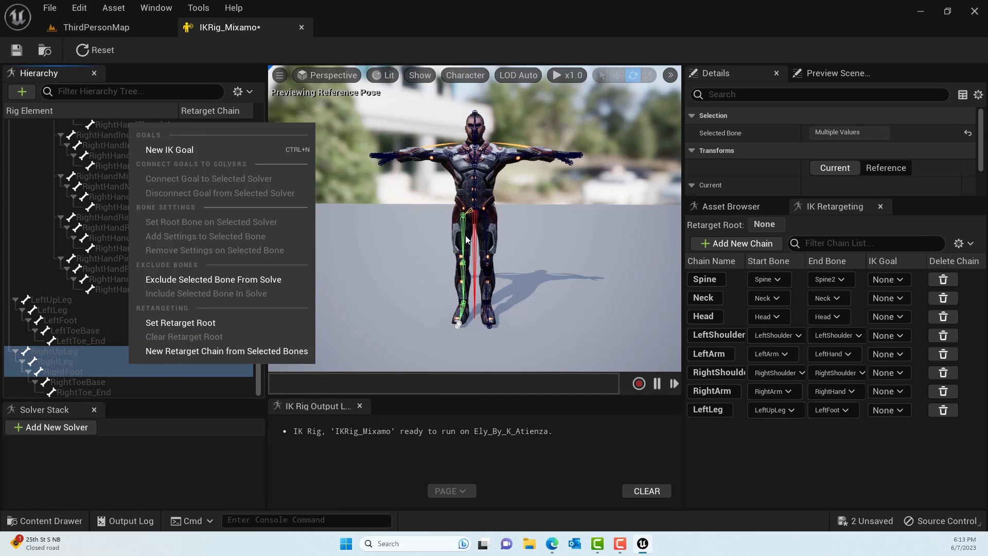
pyautogui.click(211, 351)
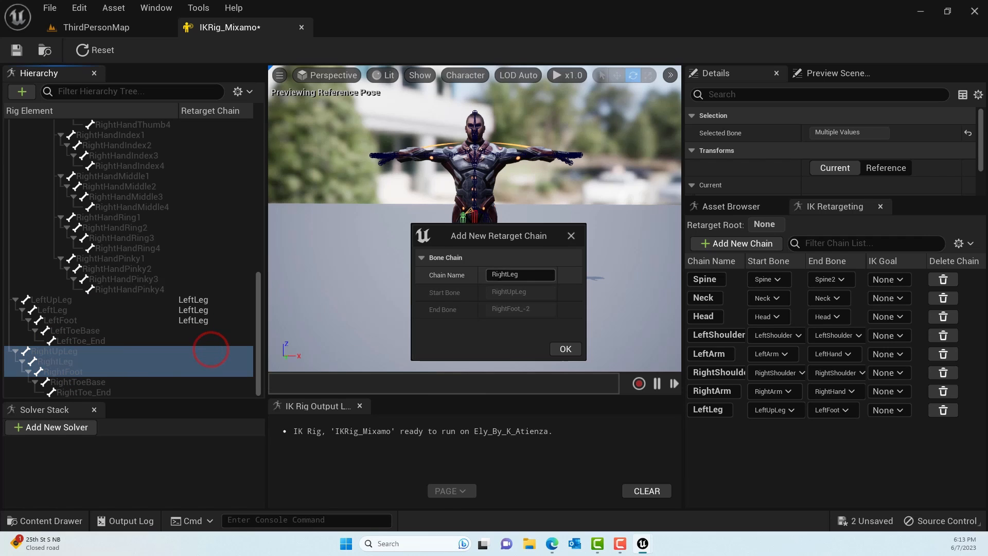
pyautogui.click(564, 349)
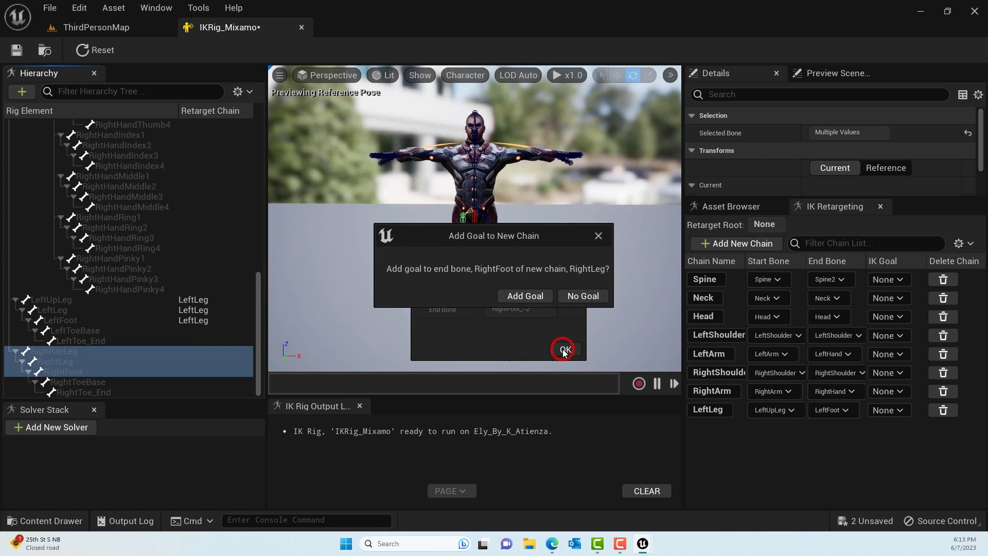
pyautogui.click(575, 296)
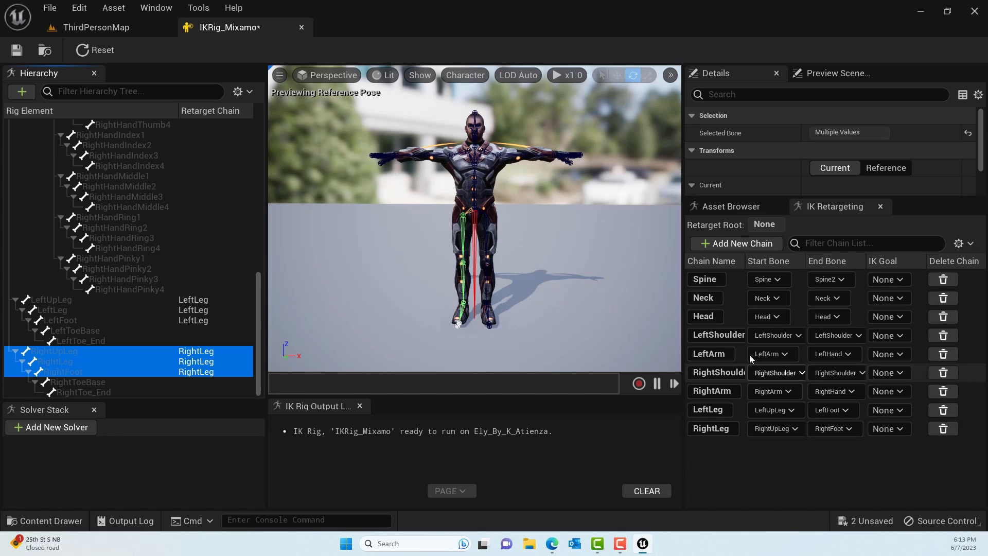
# - Set the Hips bone as the retarget root and save the IK rig
pyautogui.click(457, 324)
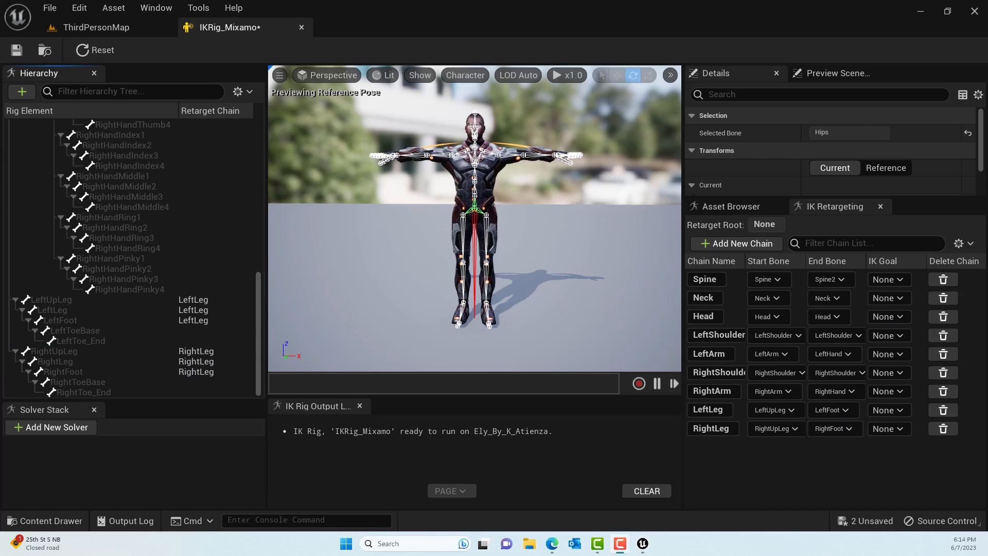
pyautogui.scroll(10, 212, 272)
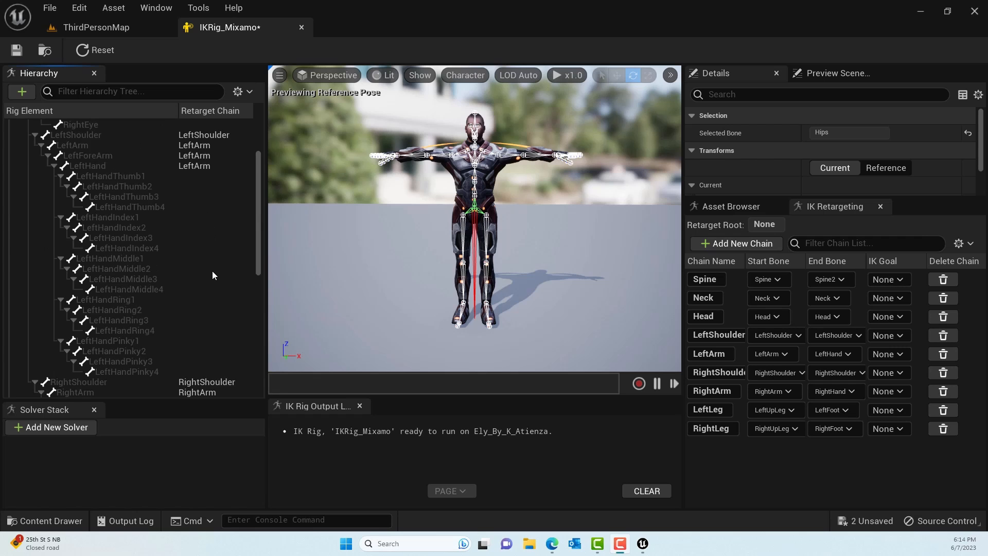
pyautogui.scroll(3, 212, 271)
pyautogui.click(46, 136)
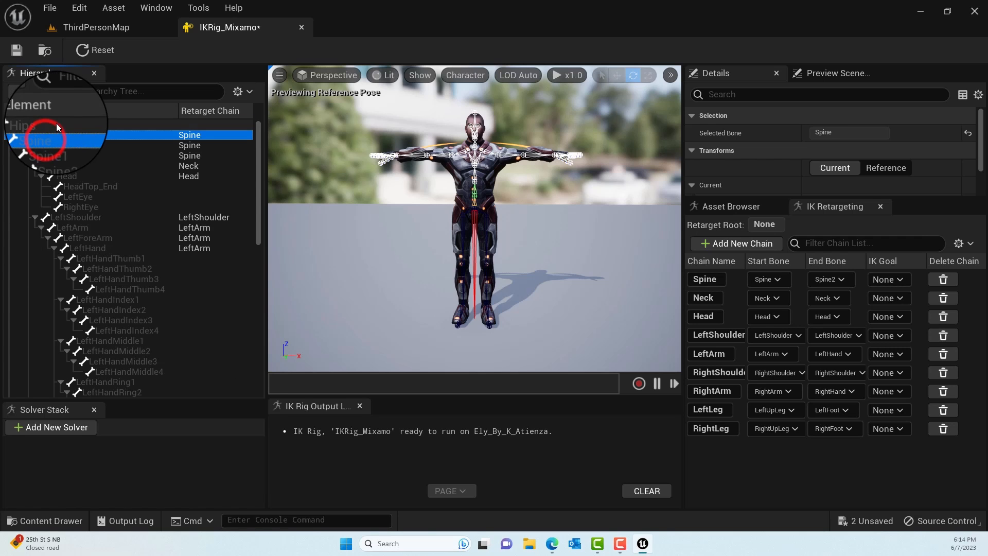
pyautogui.click(49, 125)
pyautogui.rightClick(51, 125)
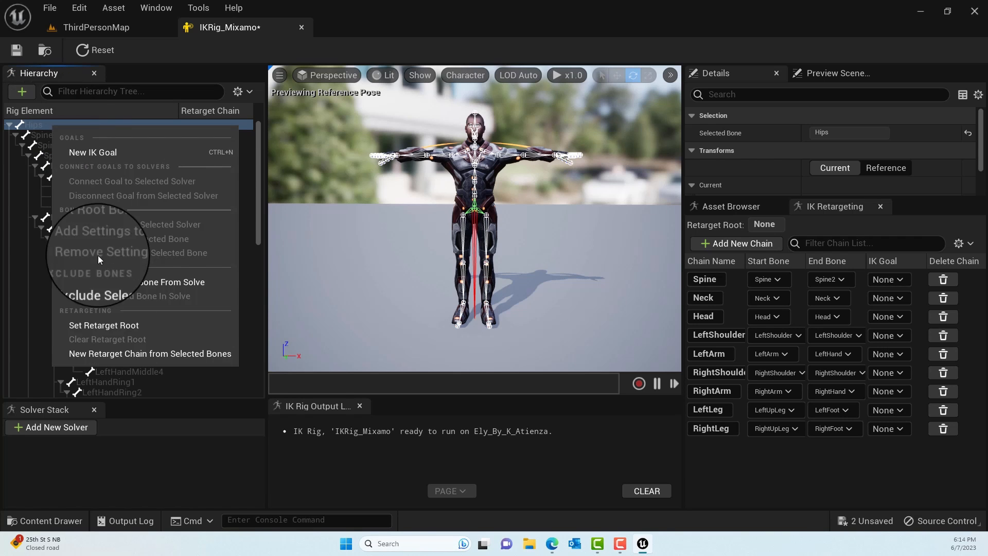
pyautogui.click(116, 328)
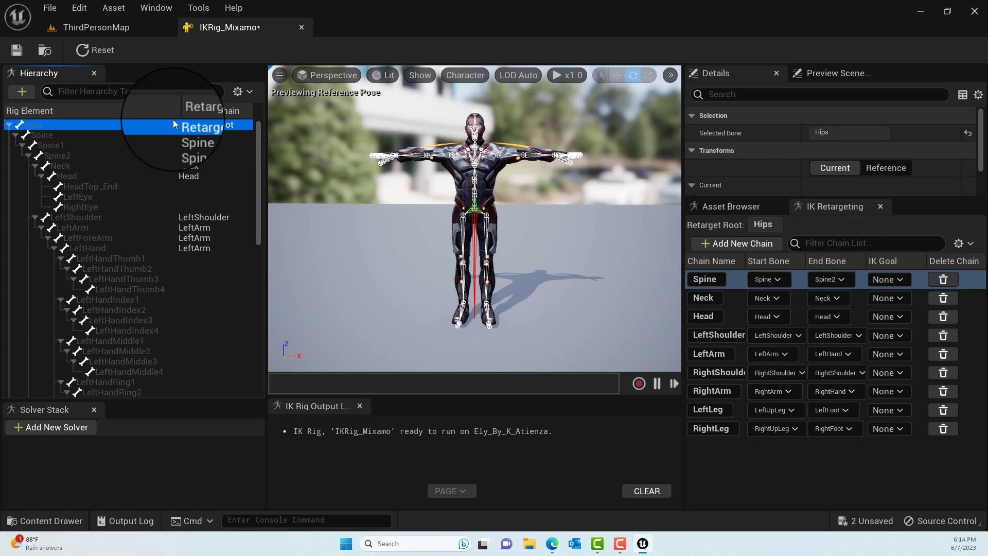
pyautogui.click(17, 50)
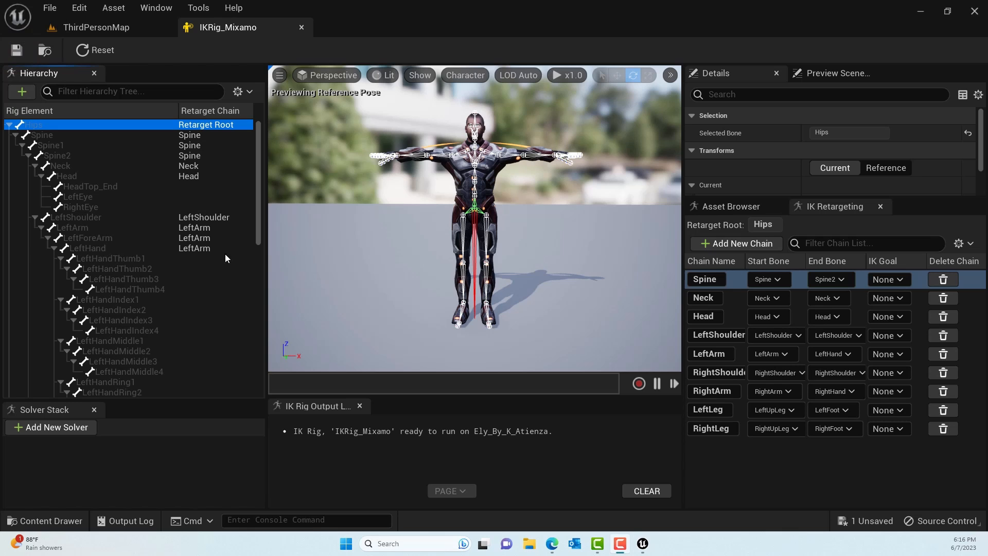
# - Select bones 1 to 3 of the left thumb and left index finger together in the hierarchy
pyautogui.click(112, 256)
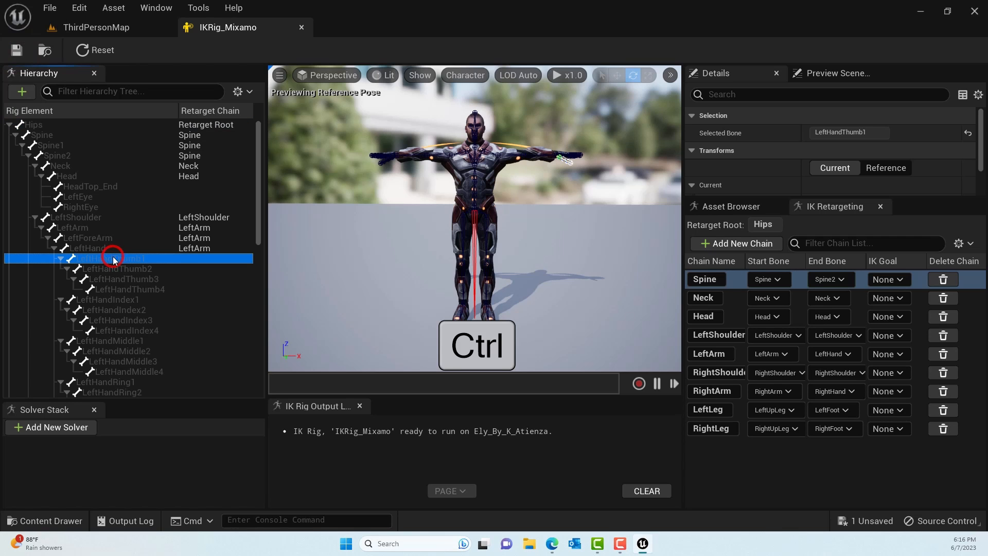
pyautogui.keyDown('ctrl'); pyautogui.click(142, 281); pyautogui.keyUp('ctrl')
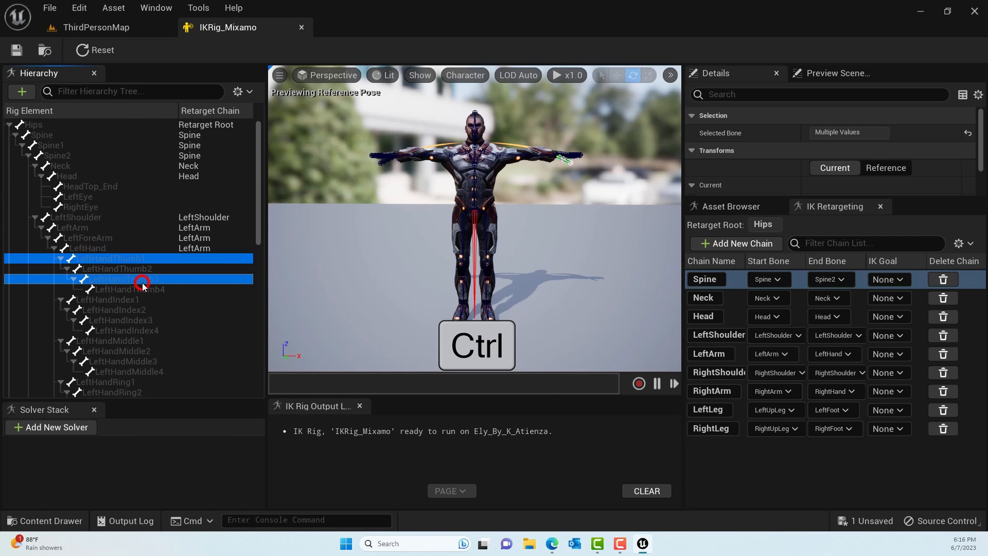
pyautogui.keyDown('ctrl'); pyautogui.click(144, 269); pyautogui.keyUp('ctrl')
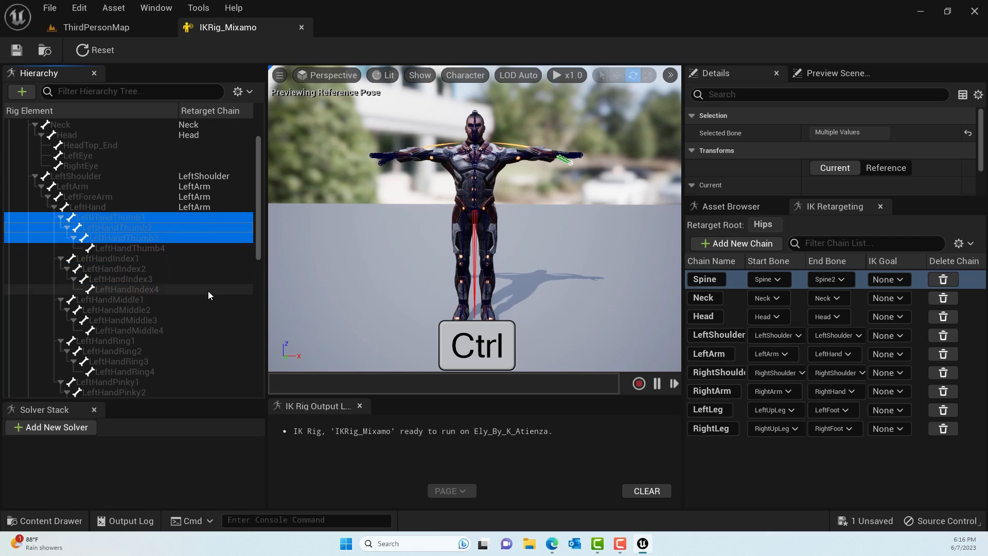
pyautogui.scroll(-3, 208, 291)
pyautogui.keyDown('ctrl'); pyautogui.click(124, 238); pyautogui.keyUp('ctrl')
pyautogui.keyDown('ctrl'); pyautogui.click(134, 248); pyautogui.keyUp('ctrl')
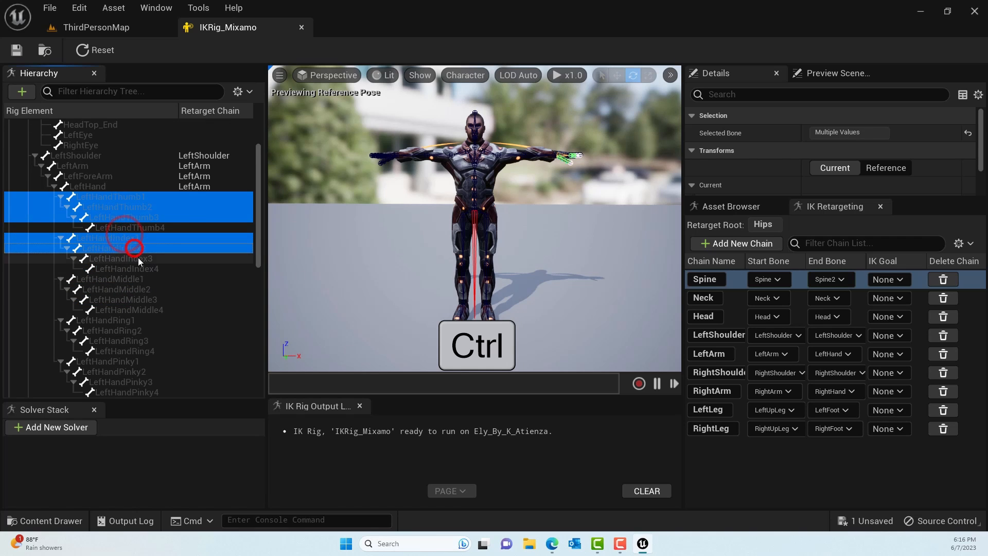
pyautogui.keyDown('ctrl'); pyautogui.click(138, 258); pyautogui.keyUp('ctrl')
# - Add bones 1 to 3 of the left middle and left ring fingers to the selection
pyautogui.scroll(-2, 142, 259)
pyautogui.keyDown('ctrl'); pyautogui.click(130, 239); pyautogui.keyUp('ctrl')
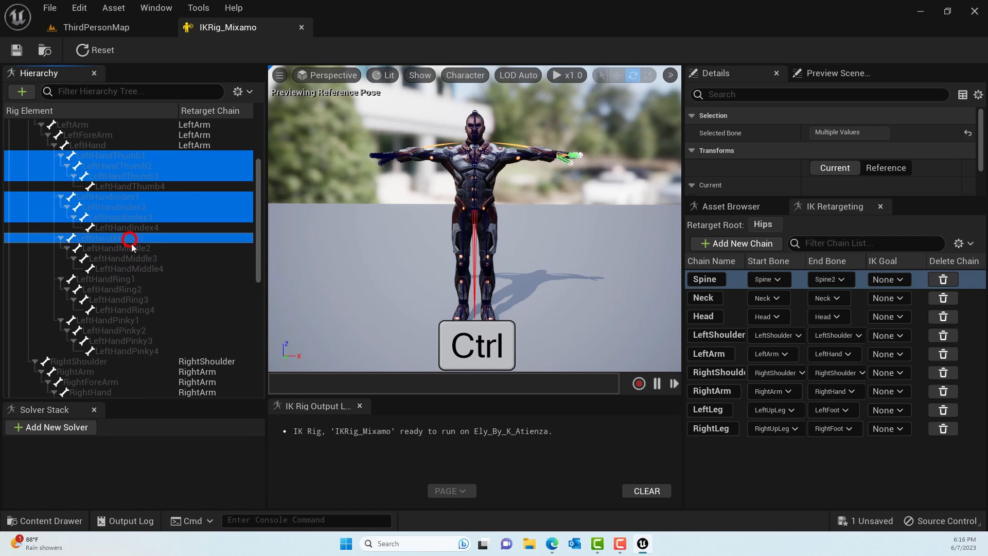
pyautogui.keyDown('ctrl'); pyautogui.click(131, 247); pyautogui.keyUp('ctrl')
pyautogui.keyDown('ctrl'); pyautogui.click(137, 258); pyautogui.keyUp('ctrl')
pyautogui.scroll(-2, 143, 259)
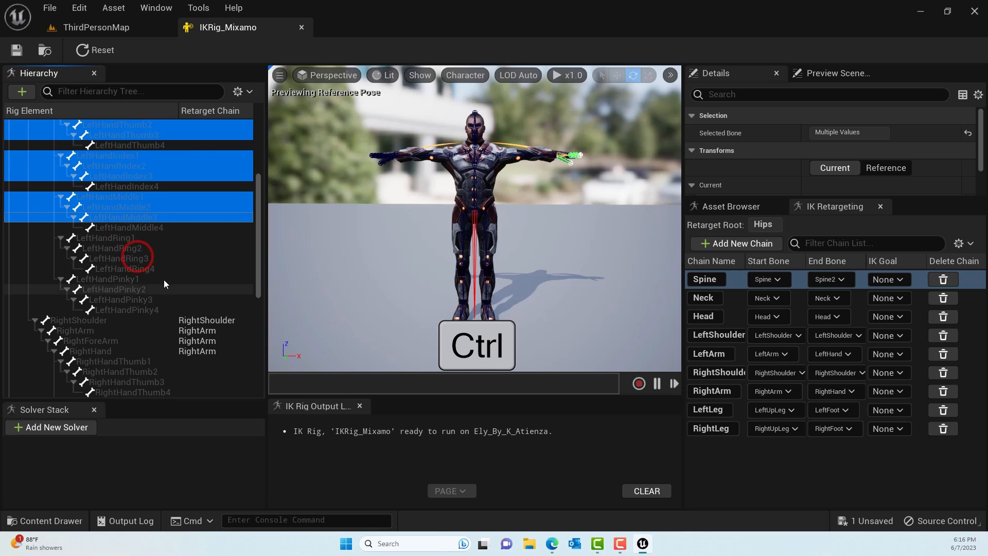
pyautogui.keyDown('ctrl'); pyautogui.click(117, 239); pyautogui.keyUp('ctrl')
pyautogui.keyDown('ctrl'); pyautogui.click(123, 245); pyautogui.keyUp('ctrl')
pyautogui.keyDown('ctrl'); pyautogui.click(129, 257); pyautogui.keyUp('ctrl')
# - Add bones 1 to 3 of the left pinky and of the right thumb to the selection
pyautogui.scroll(-2, 189, 277)
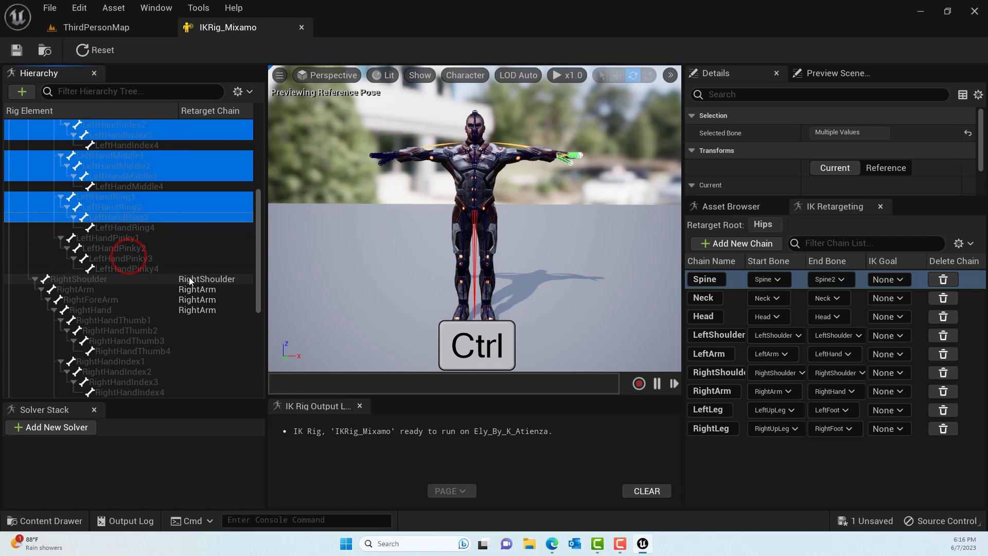
pyautogui.keyDown('ctrl'); pyautogui.click(118, 238); pyautogui.keyUp('ctrl')
pyautogui.keyDown('ctrl'); pyautogui.click(128, 249); pyautogui.keyUp('ctrl')
pyautogui.keyDown('ctrl'); pyautogui.click(131, 257); pyautogui.keyUp('ctrl')
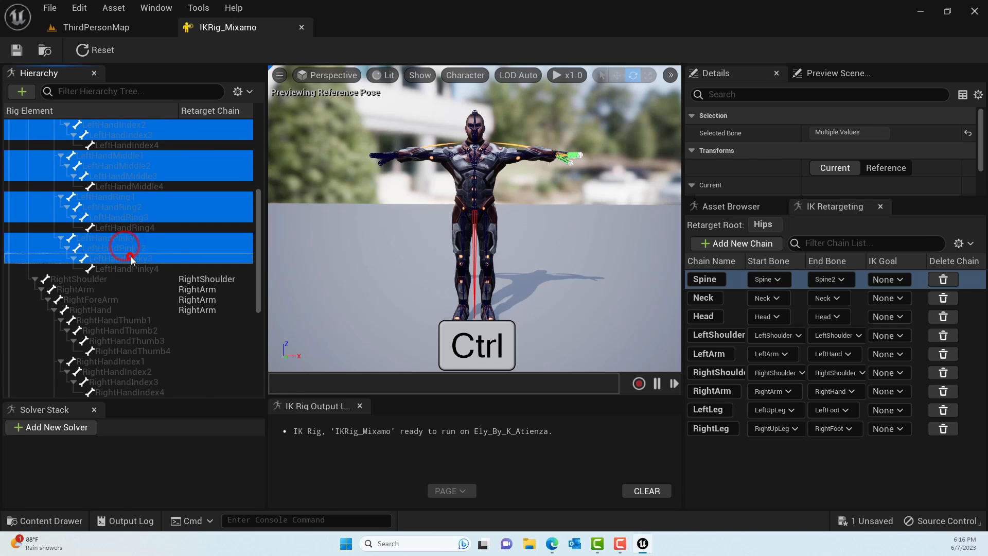
pyautogui.scroll(-7, 196, 272)
pyautogui.scroll(1, 196, 273)
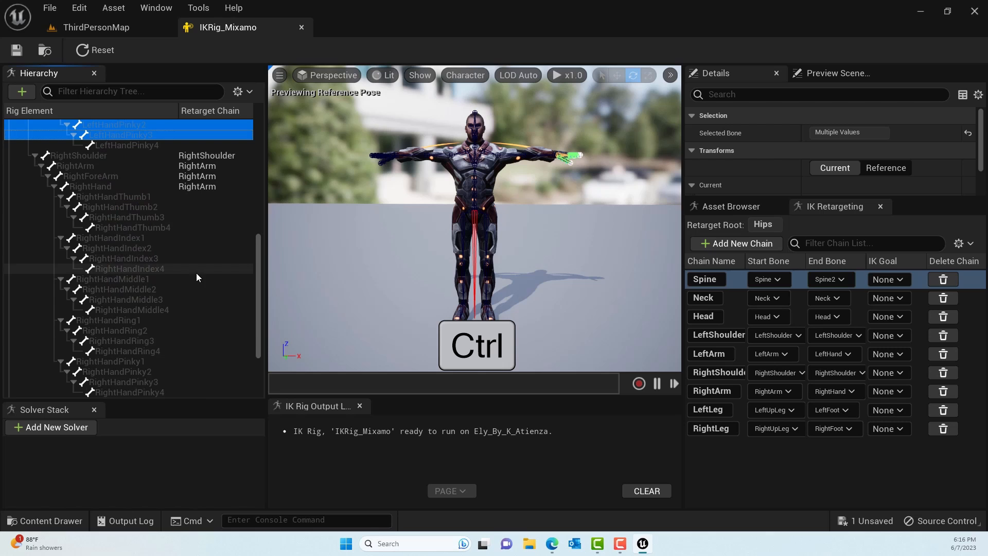
pyautogui.keyDown('ctrl'); pyautogui.click(127, 196); pyautogui.keyUp('ctrl')
pyautogui.keyDown('ctrl'); pyautogui.click(131, 208); pyautogui.keyUp('ctrl')
pyautogui.keyDown('ctrl'); pyautogui.click(134, 216); pyautogui.keyUp('ctrl')
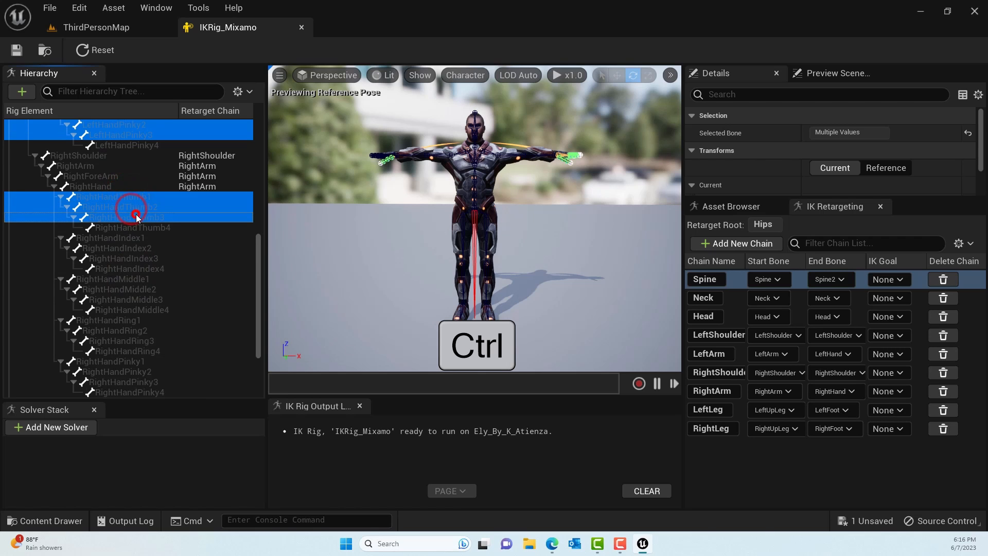
# - Add bones 1 to 3 of the right index and right middle fingers to the selection
pyautogui.keyDown('ctrl'); pyautogui.click(136, 240); pyautogui.keyUp('ctrl')
pyautogui.keyDown('ctrl'); pyautogui.click(137, 249); pyautogui.keyUp('ctrl')
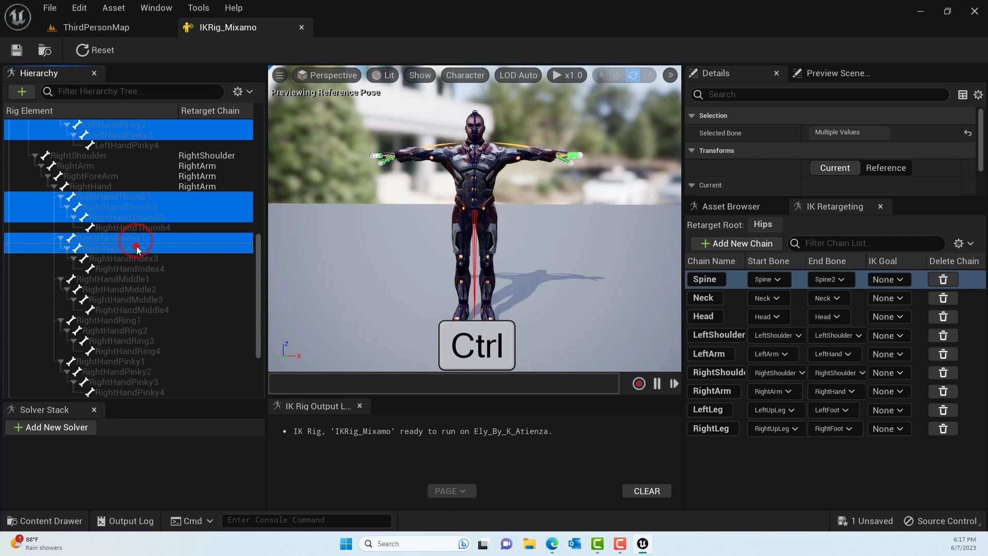
pyautogui.keyDown('ctrl'); pyautogui.click(142, 258); pyautogui.keyUp('ctrl')
pyautogui.scroll(-1, 176, 290)
pyautogui.keyDown('ctrl'); pyautogui.click(120, 260); pyautogui.keyUp('ctrl')
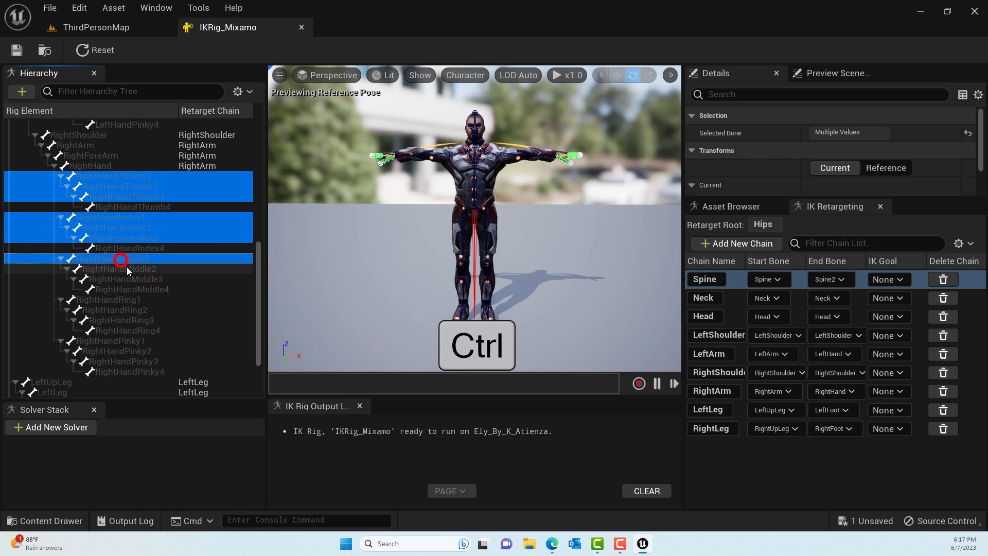
pyautogui.keyDown('ctrl'); pyautogui.click(126, 269); pyautogui.keyUp('ctrl')
pyautogui.keyDown('ctrl'); pyautogui.click(132, 281); pyautogui.keyUp('ctrl')
# - Add bones 1 to 3 of the right ring and right pinky fingers to the selection
pyautogui.scroll(-3, 132, 282)
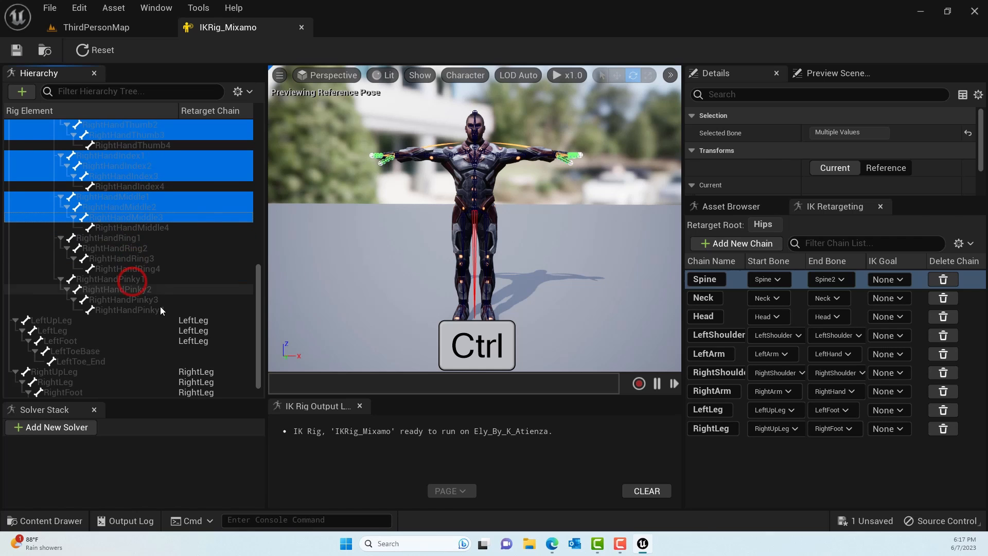
pyautogui.keyDown('ctrl'); pyautogui.click(122, 239); pyautogui.keyUp('ctrl')
pyautogui.keyDown('ctrl'); pyautogui.click(123, 248); pyautogui.keyUp('ctrl')
pyautogui.keyDown('ctrl'); pyautogui.click(128, 258); pyautogui.keyUp('ctrl')
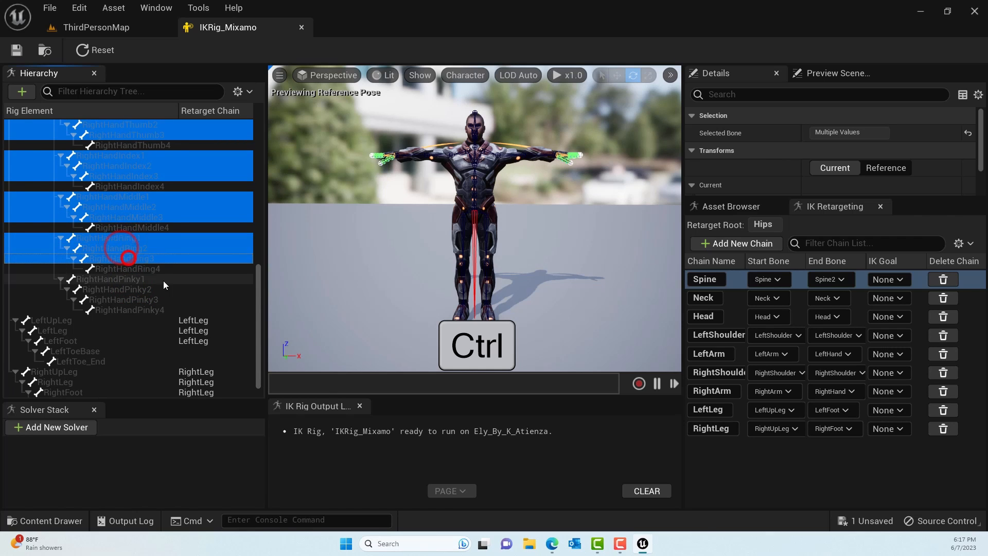
pyautogui.scroll(-1, 162, 279)
pyautogui.keyDown('ctrl'); pyautogui.click(123, 259); pyautogui.keyUp('ctrl')
pyautogui.keyDown('ctrl'); pyautogui.click(128, 268); pyautogui.keyUp('ctrl')
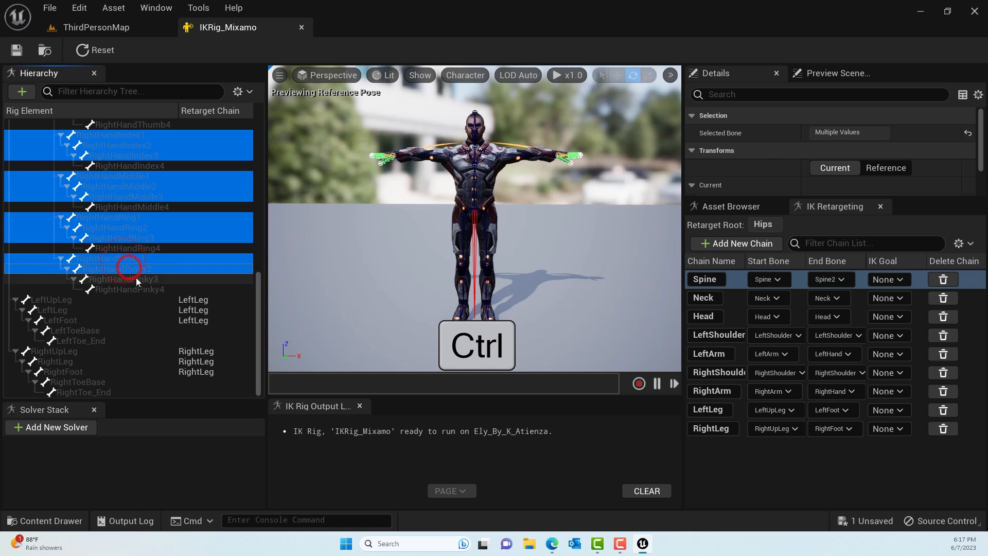
pyautogui.keyDown('ctrl'); pyautogui.click(136, 278); pyautogui.keyUp('ctrl')
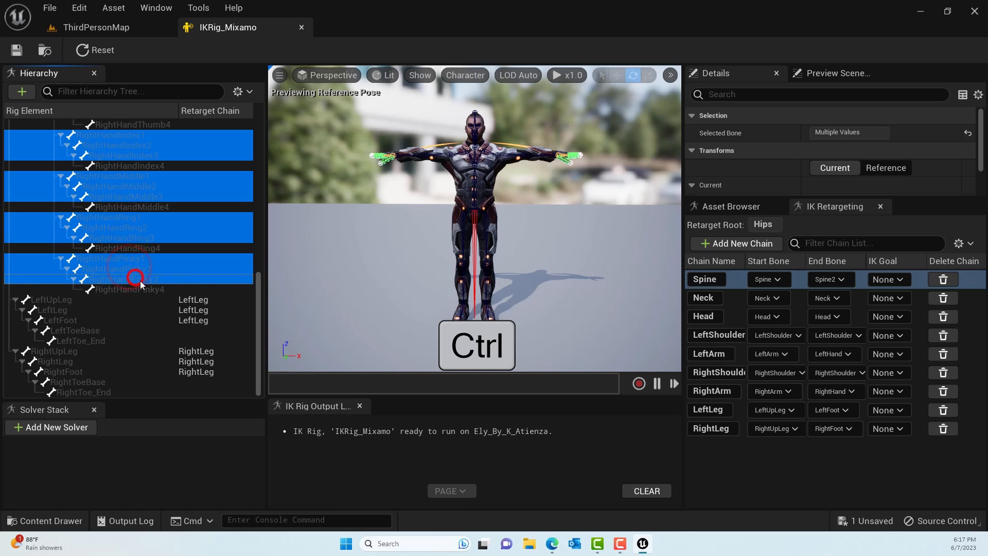
# - Create new retarget chains from the selected finger bones, naming the left thumb chain LeftThumb without a goal
pyautogui.rightClick(189, 227)
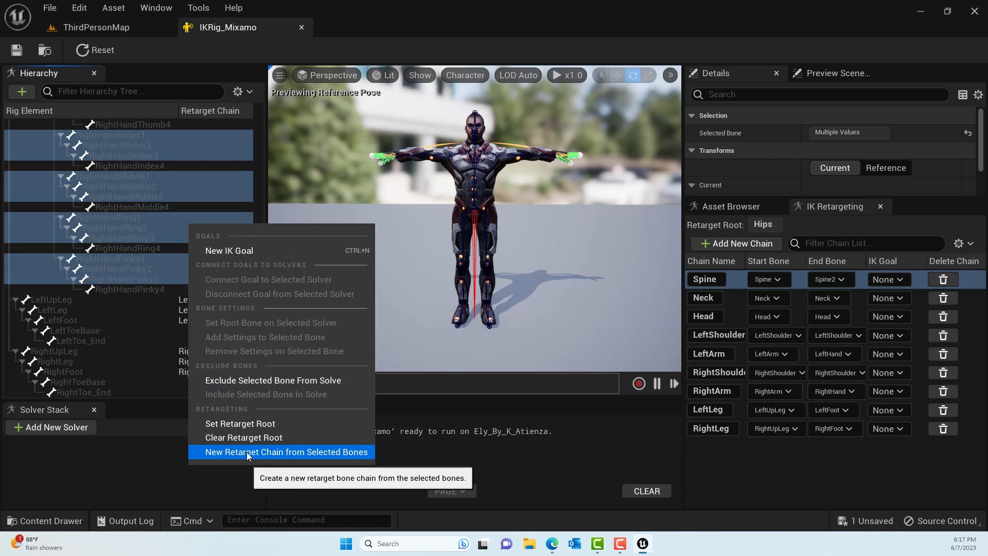
pyautogui.click(272, 451)
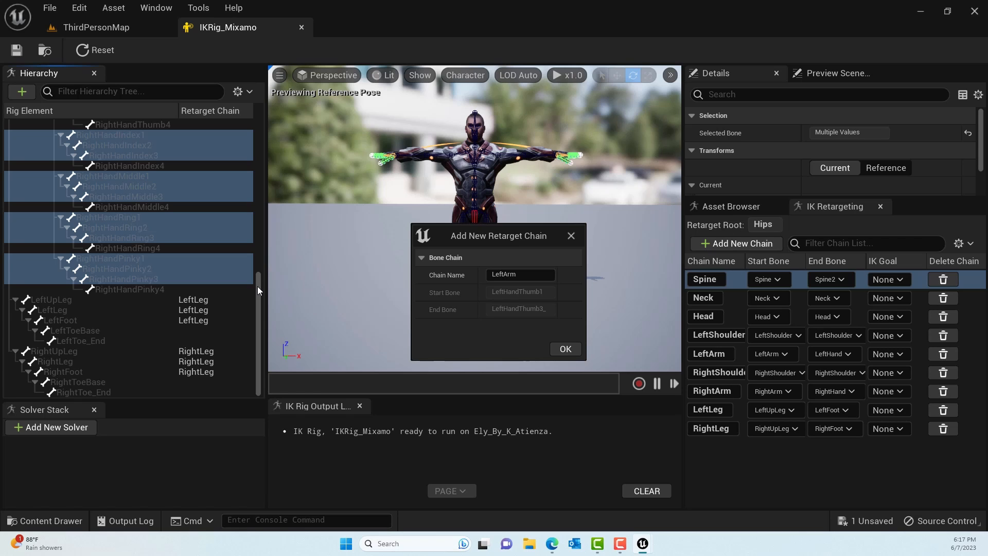
pyautogui.click(525, 274)
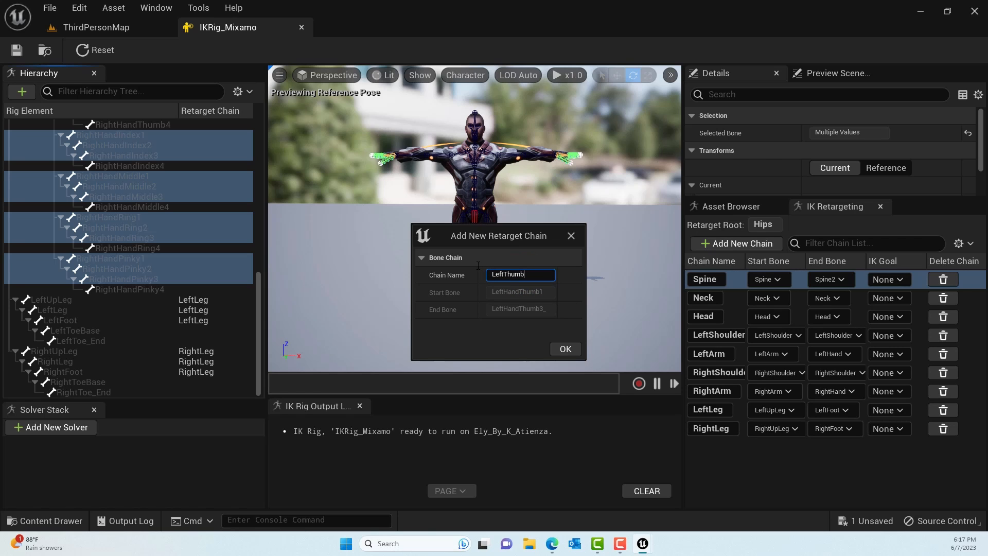
pyautogui.click(568, 349)
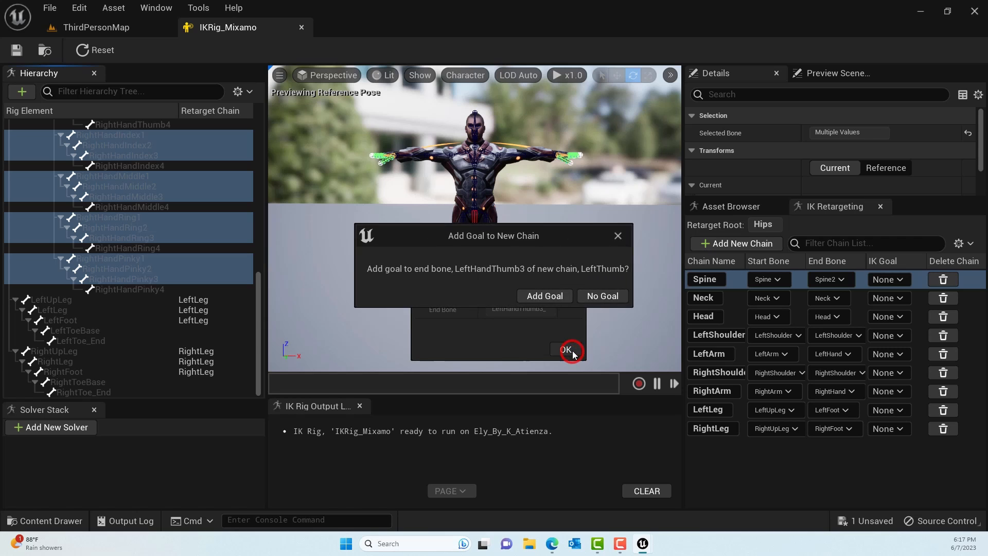
pyautogui.click(597, 297)
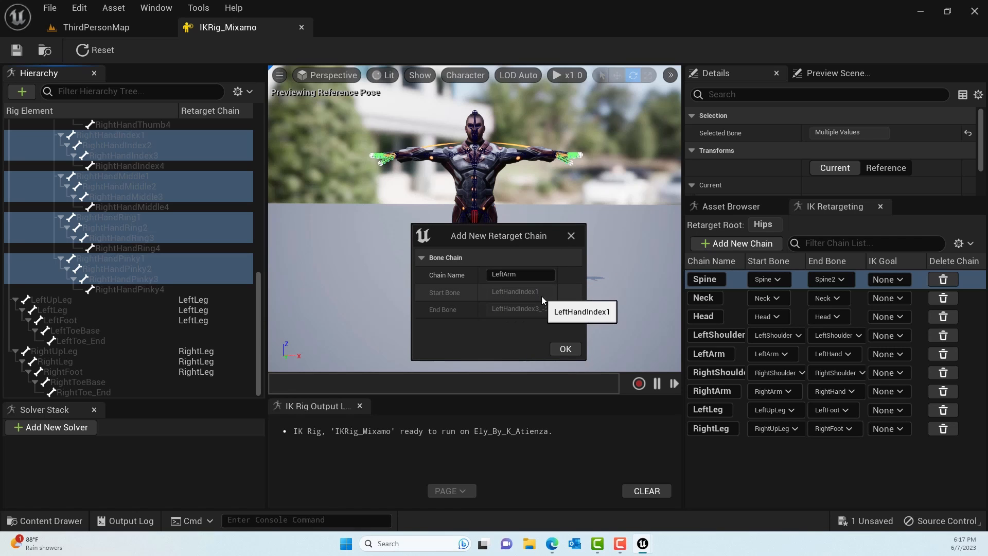
# - Name the left index and left middle finger chains LeftIndex and LeftMiddle, both without a goal
pyautogui.doubleClick(514, 274)
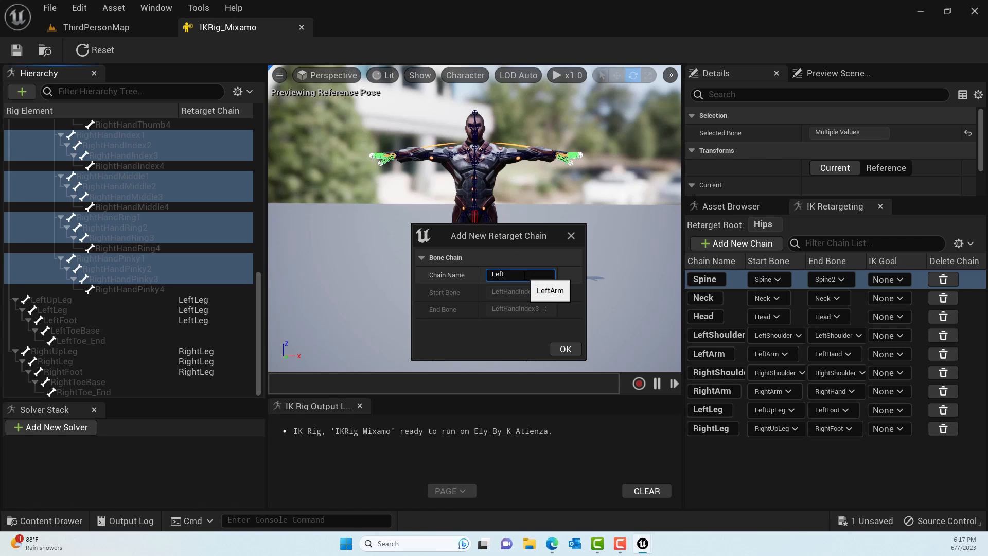
pyautogui.click(565, 349)
pyautogui.click(588, 297)
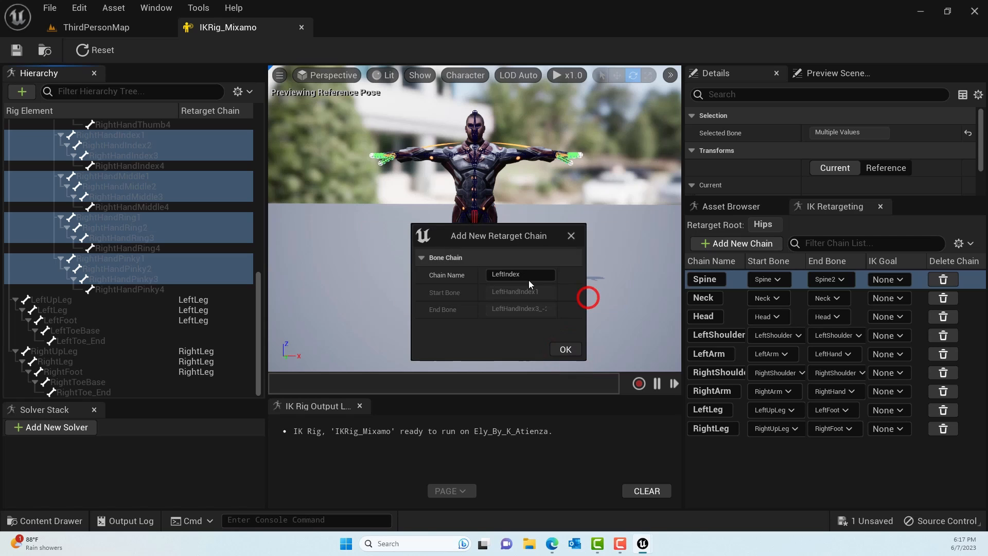
pyautogui.click(525, 274)
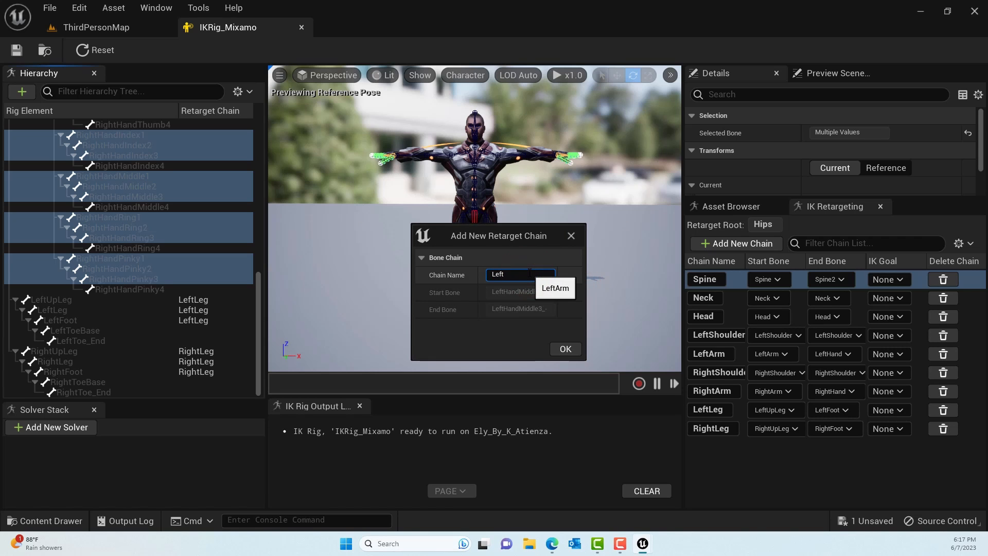
pyautogui.click(566, 356)
pyautogui.click(596, 297)
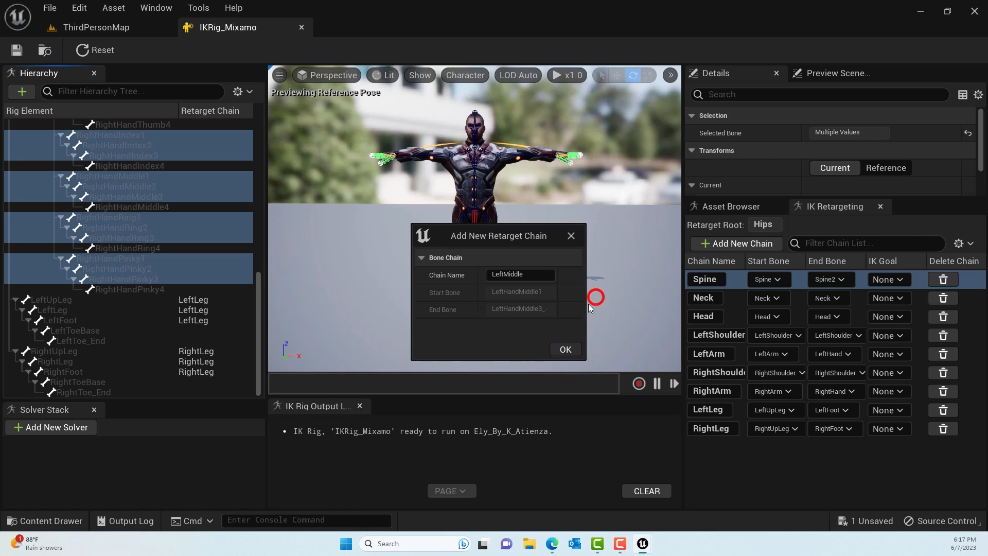
# - Name the left ring and left pinky finger chains LeftRing and LeftPinky, both without a goal
pyautogui.click(524, 273)
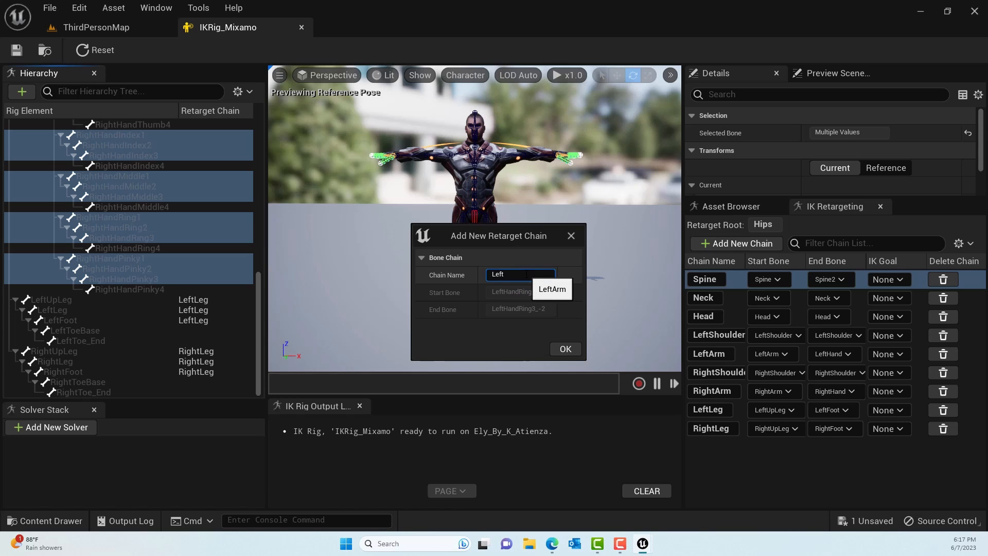
pyautogui.click(565, 349)
pyautogui.click(591, 298)
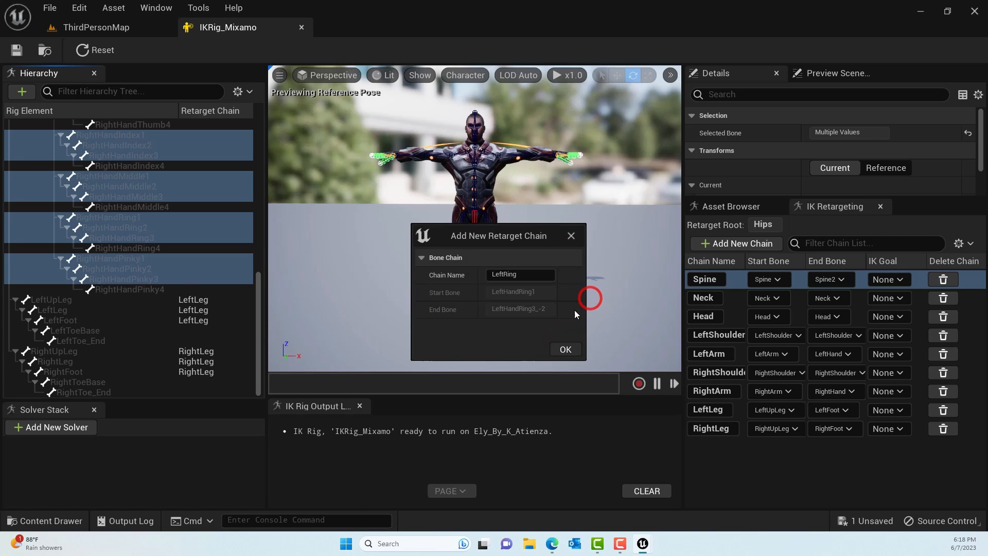
pyautogui.click(527, 274)
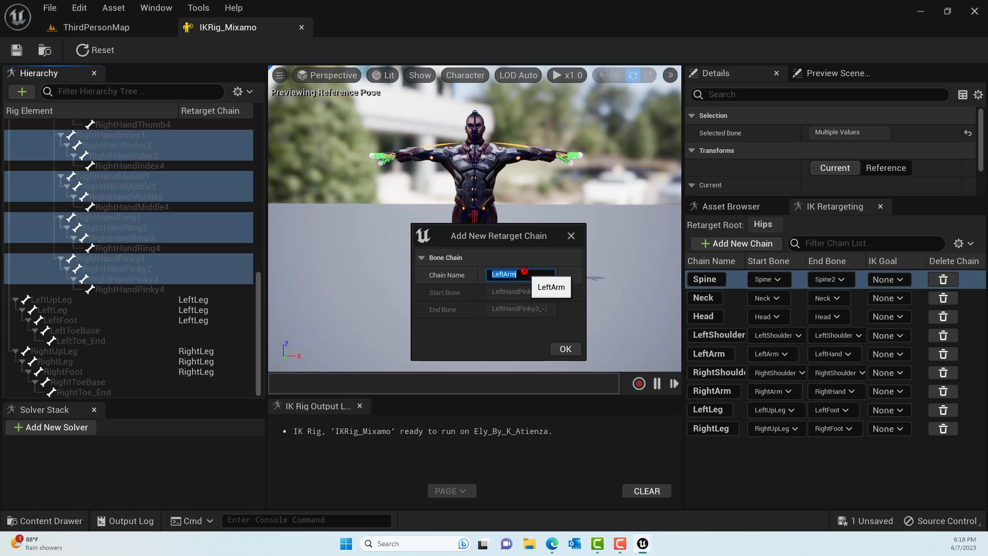
pyautogui.click(528, 274)
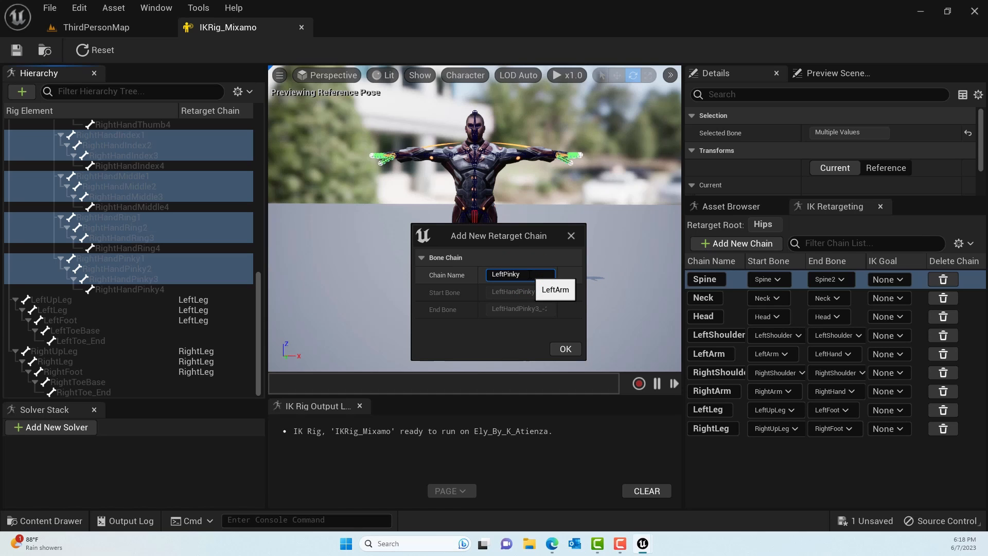
pyautogui.click(565, 349)
pyautogui.click(588, 297)
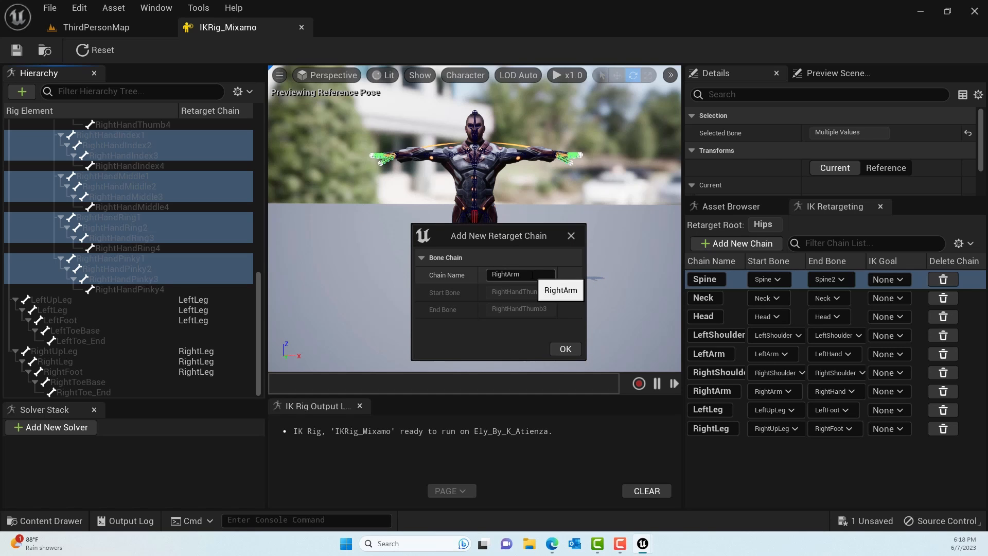
# - Name the right thumb's retarget chain RightThumb and add it without a goal
pyautogui.click(530, 275)
pyautogui.click(528, 275)
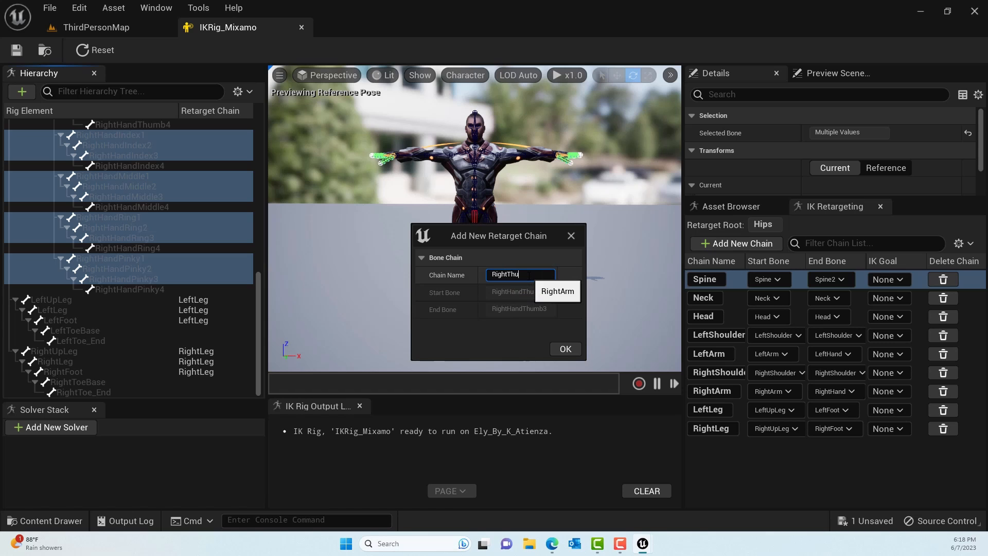
pyautogui.write('RightThumb')
pyautogui.click(565, 350)
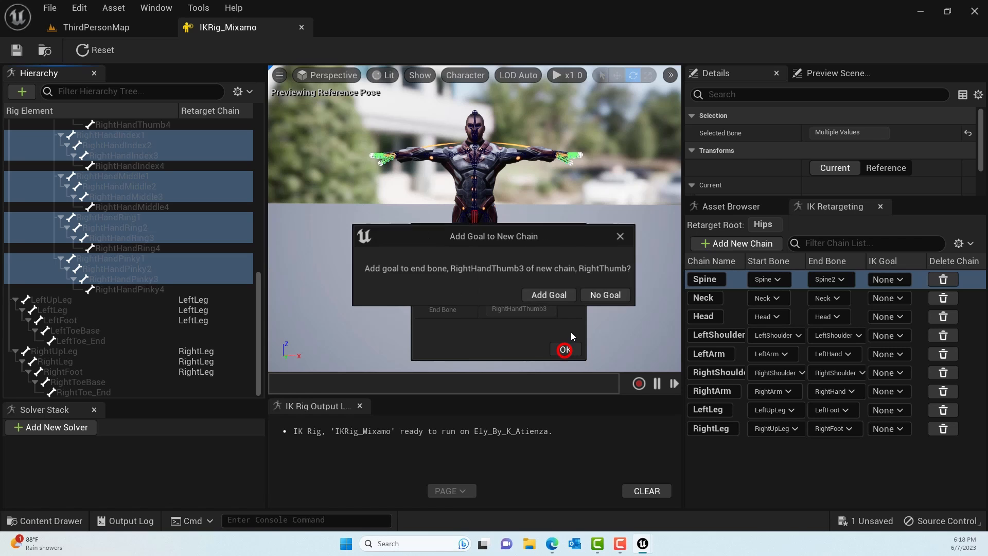
pyautogui.click(598, 299)
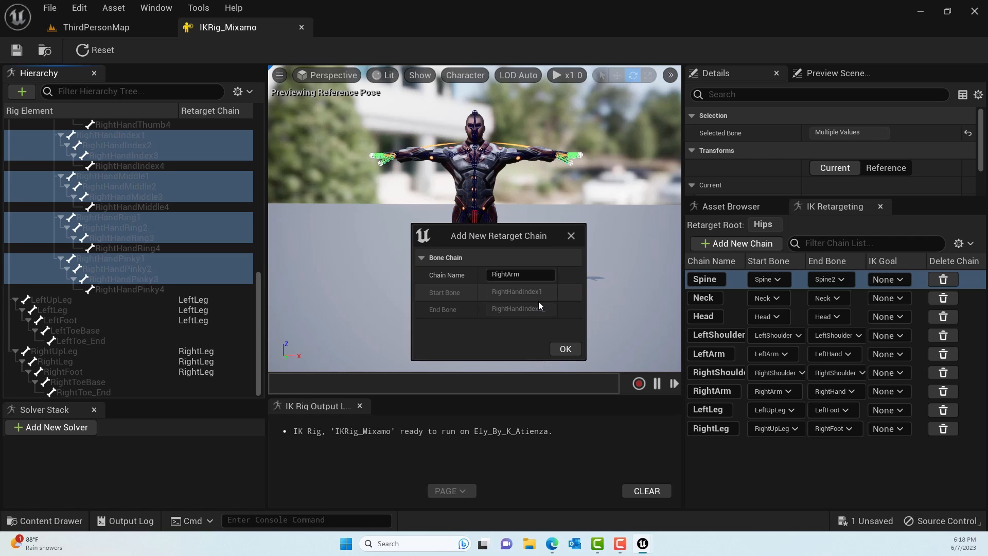
# - Name the right index and right middle finger chains RightIndex and RightMiddle, both without a goal
pyautogui.click(537, 276)
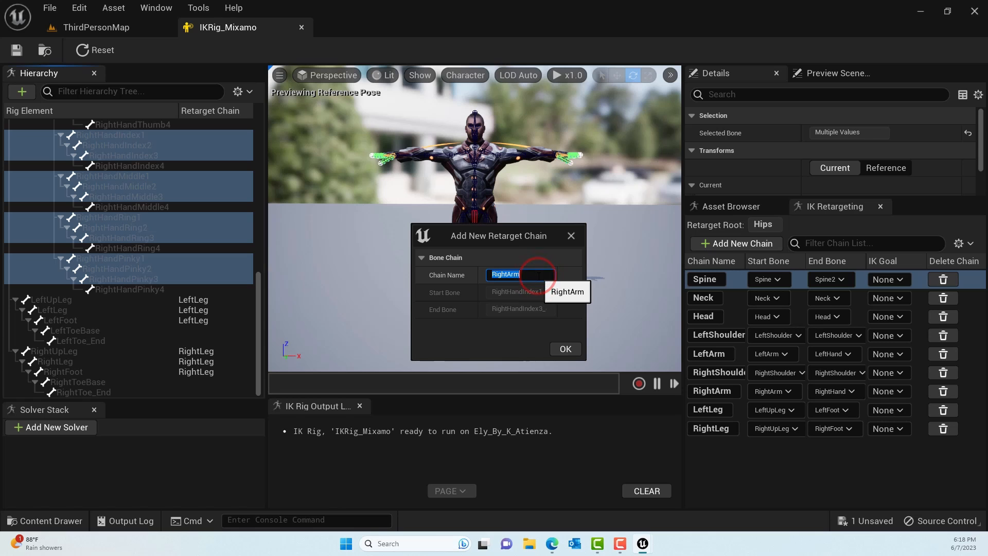
pyautogui.click(537, 275)
pyautogui.click(564, 349)
pyautogui.click(603, 296)
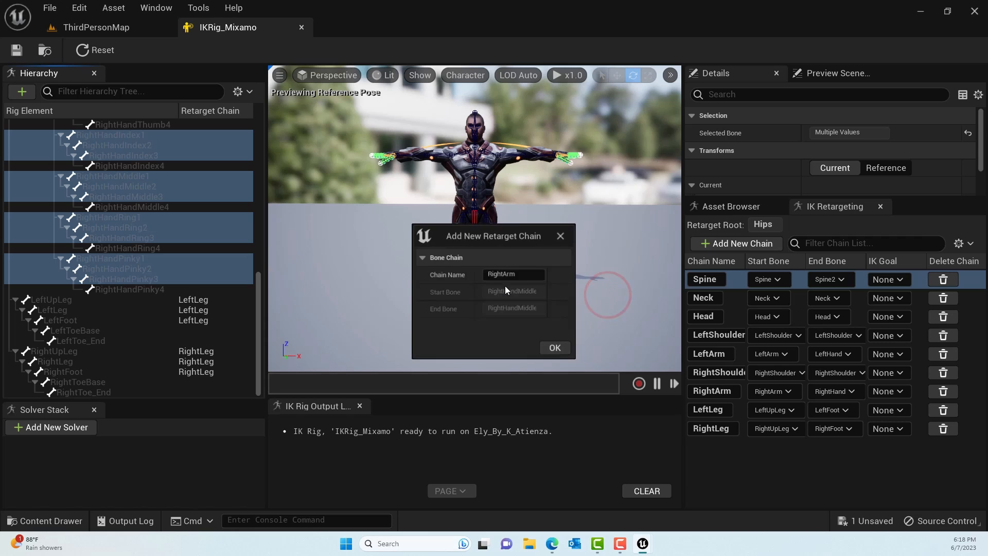
pyautogui.click(538, 275)
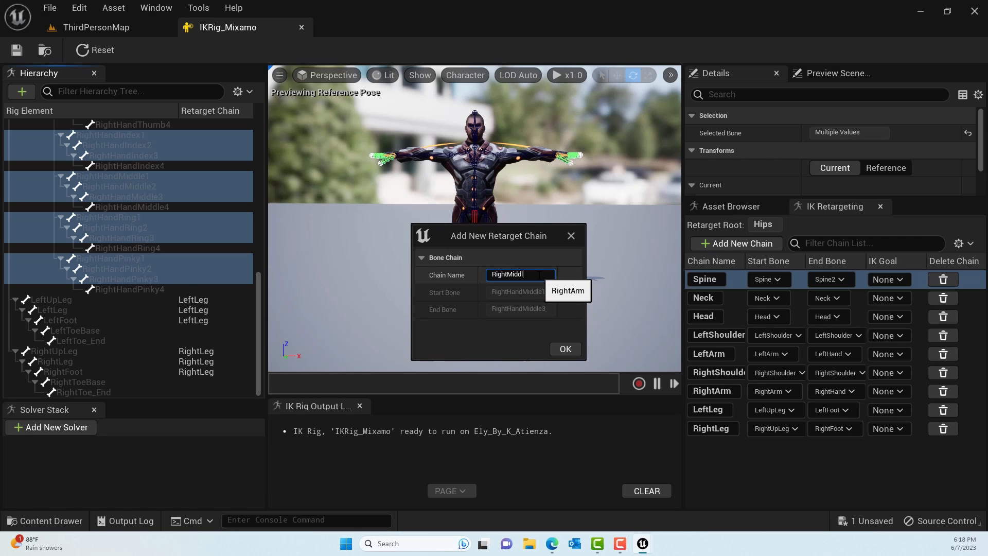
pyautogui.write('RightMiddle')
pyautogui.click(566, 349)
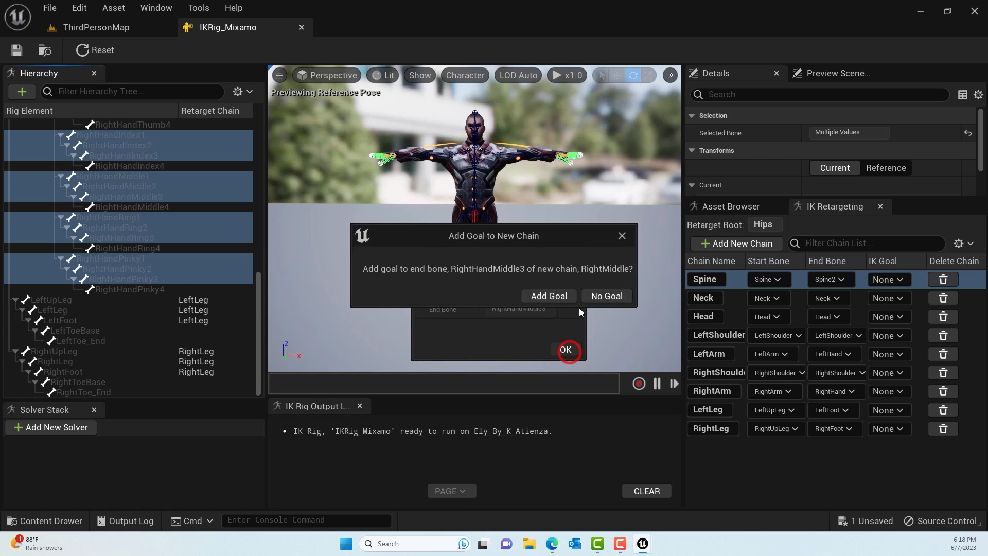
pyautogui.click(604, 296)
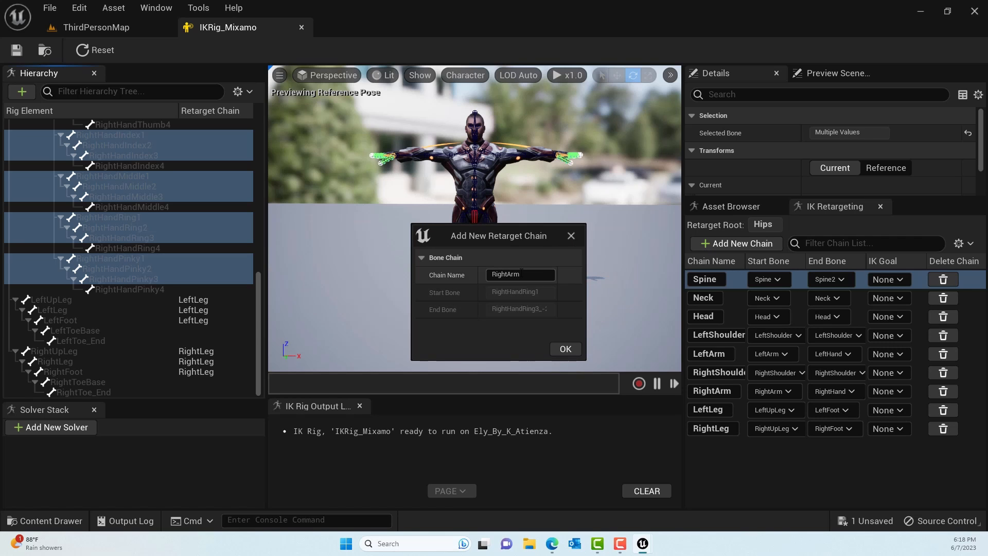
# - Name the right ring and right pinky finger chains RightRing and RightPinky, both without a goal
pyautogui.doubleClick(522, 274)
pyautogui.click(538, 276)
pyautogui.press('BackSpace')
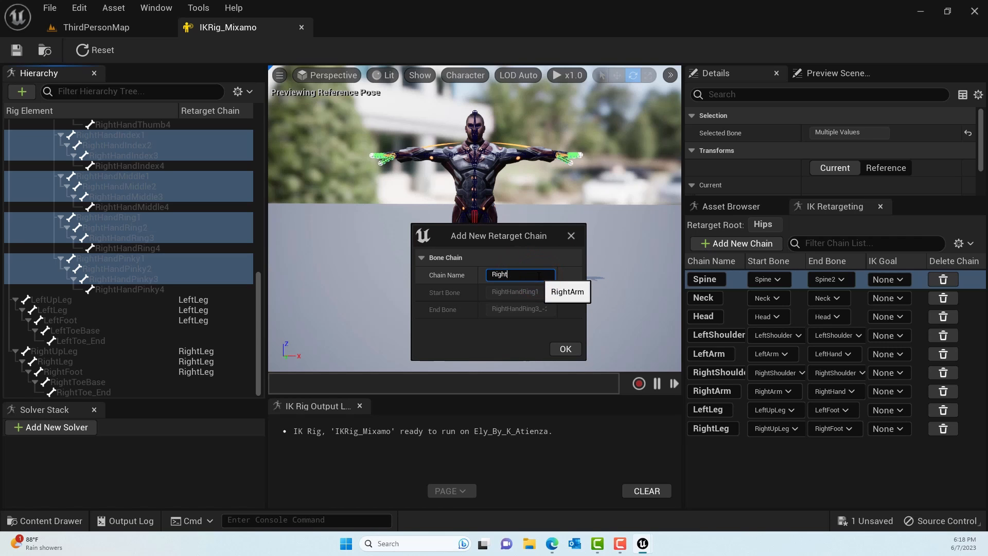
pyautogui.click(565, 349)
pyautogui.click(594, 295)
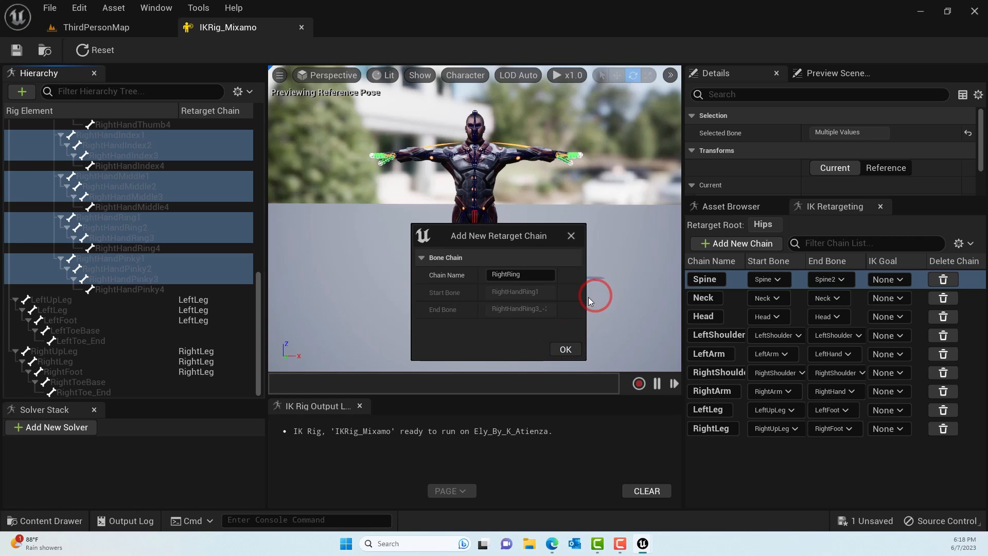
pyautogui.click(533, 274)
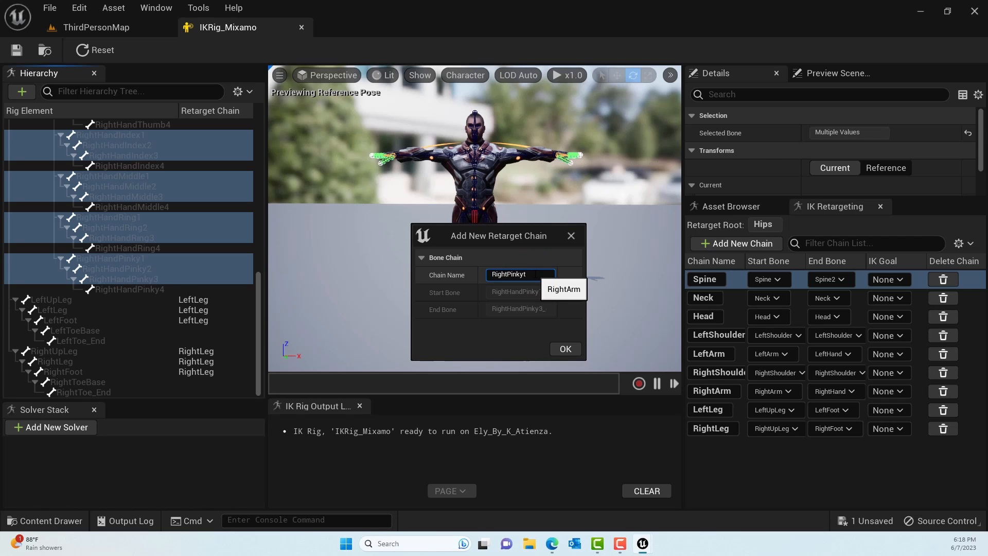
pyautogui.write('RightPinky')
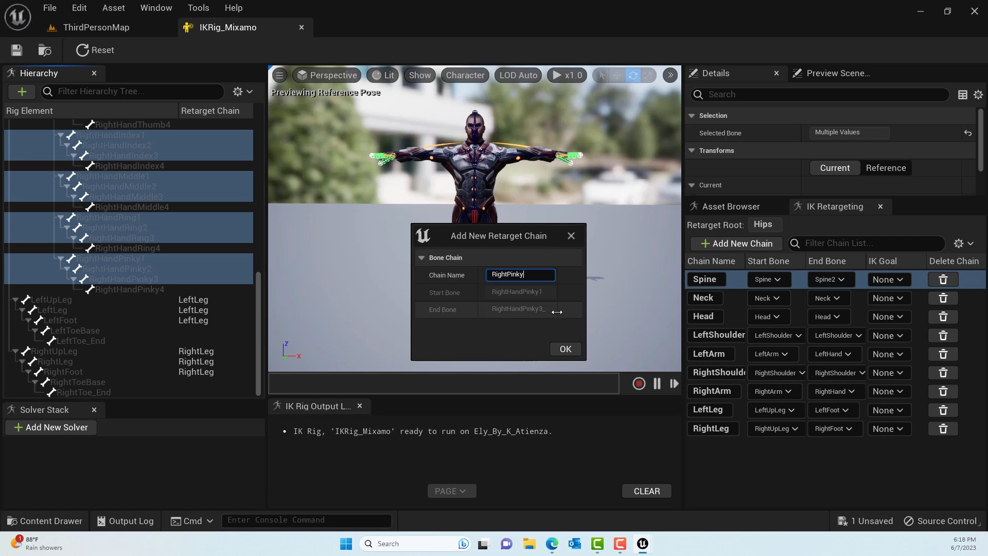
pyautogui.click(566, 348)
pyautogui.click(603, 295)
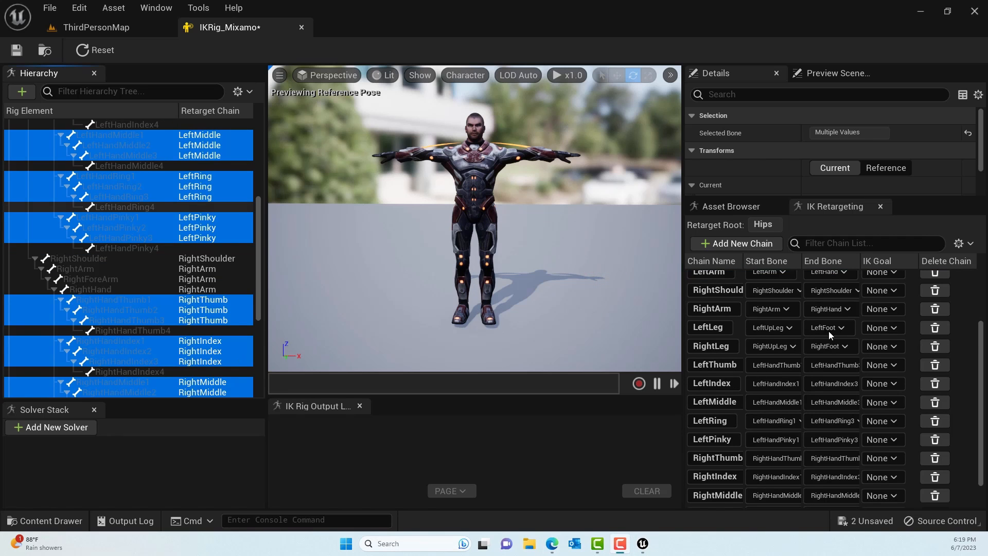
# - Check the retarget chain list and bone hierarchy for all finger chains, and save the IKRig_Mixamo asset
pyautogui.scroll(-2, 877, 424)
pyautogui.scroll(7, 874, 412)
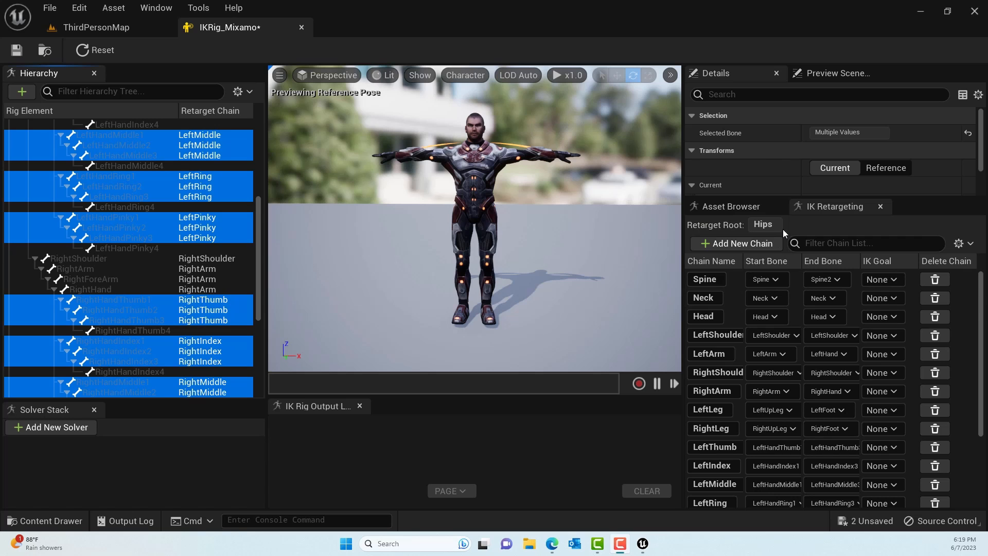
pyautogui.scroll(-7, 900, 450)
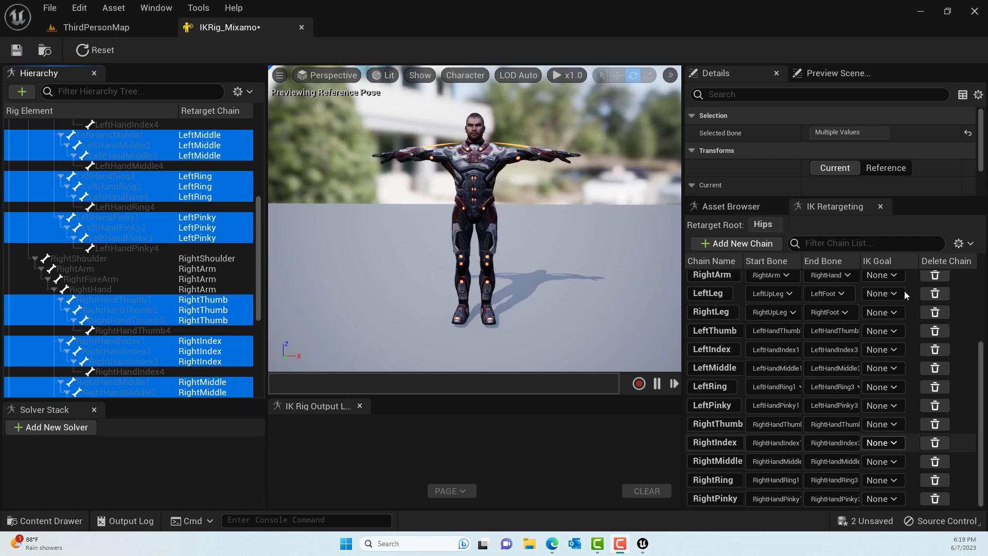
pyautogui.scroll(10, 171, 318)
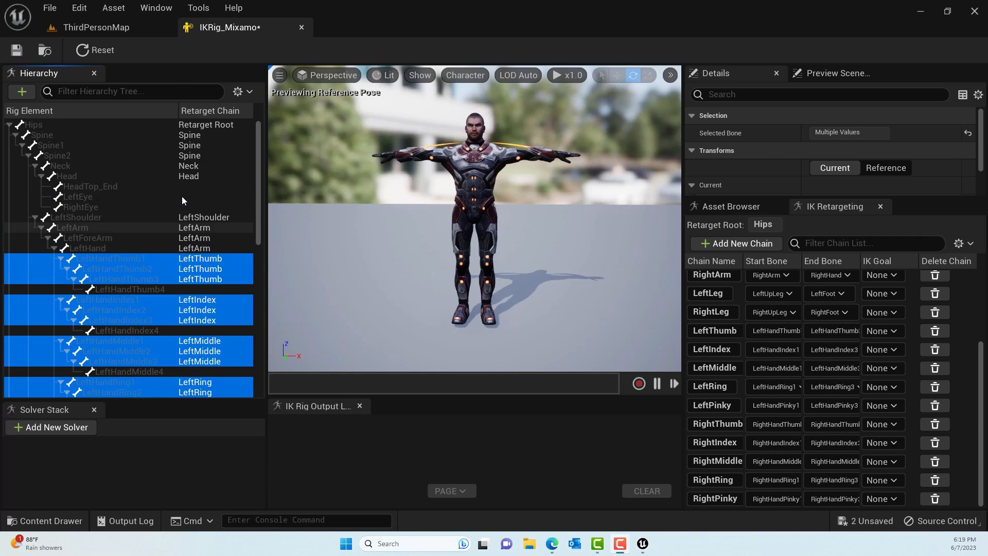
pyautogui.scroll(-10, 182, 196)
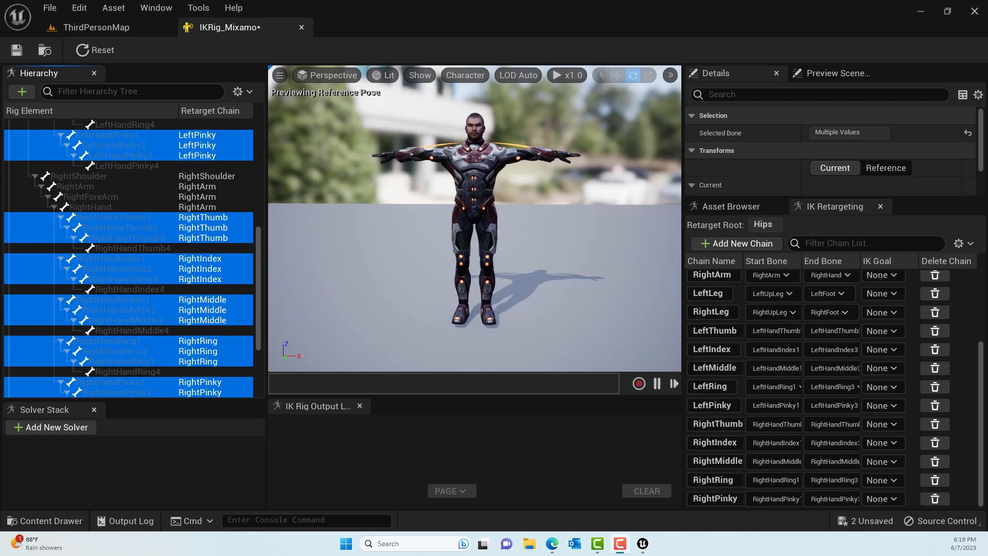
pyautogui.click(17, 51)
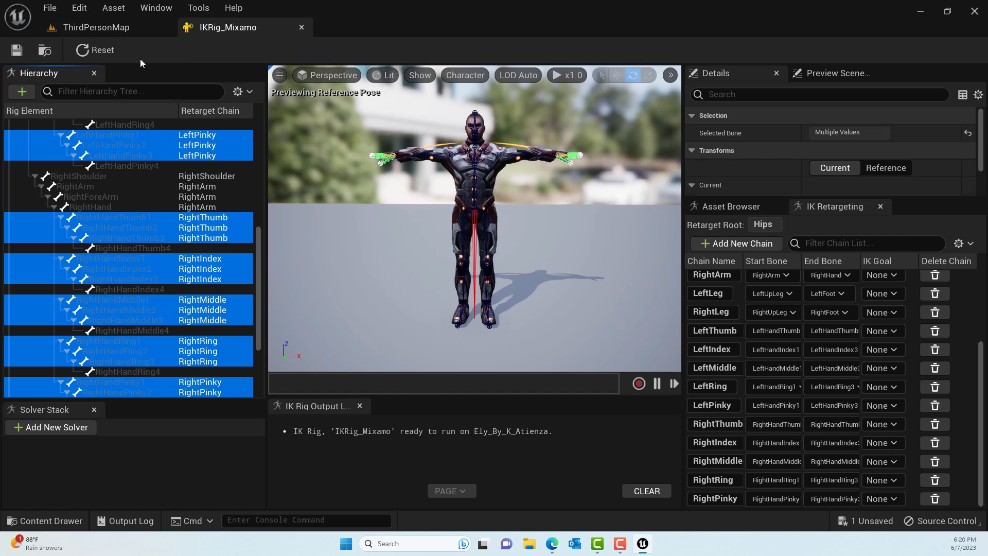
# - Create an IK Retargeter asset in the Mixamo content folder of ThirdPersonMap, using IKRig_Mixamo as the source rig
pyautogui.click(105, 29)
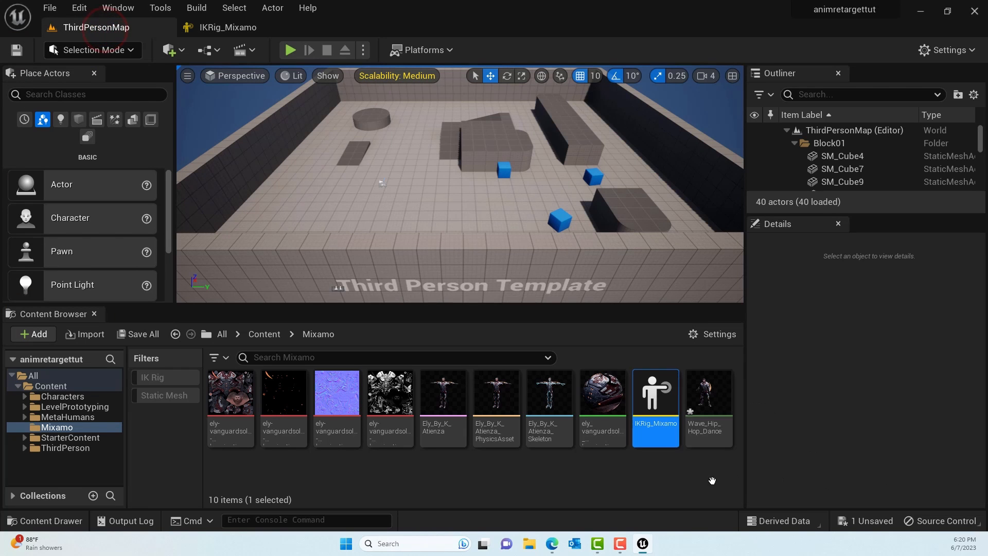
pyautogui.rightClick(520, 471)
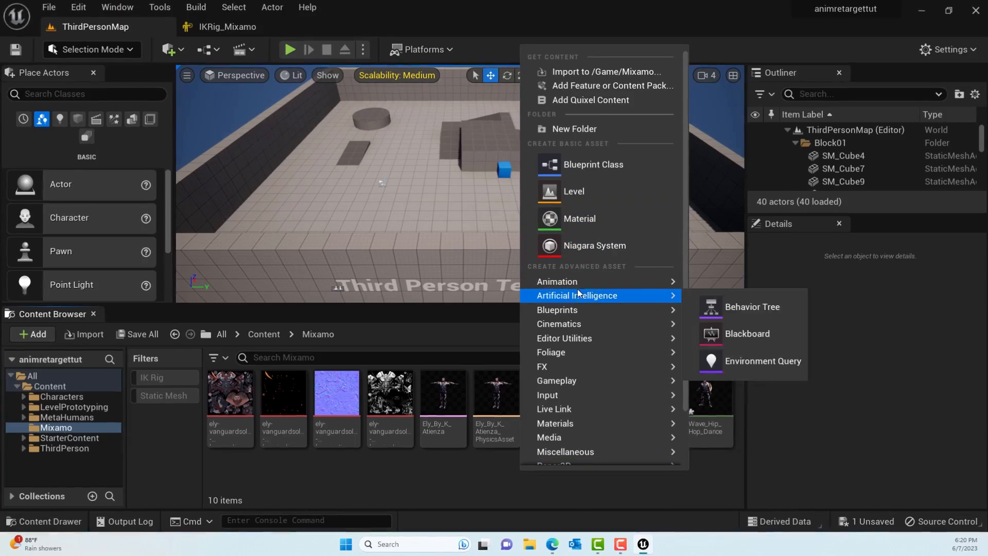
pyautogui.moveTo(589, 284)
pyautogui.moveTo(765, 523)
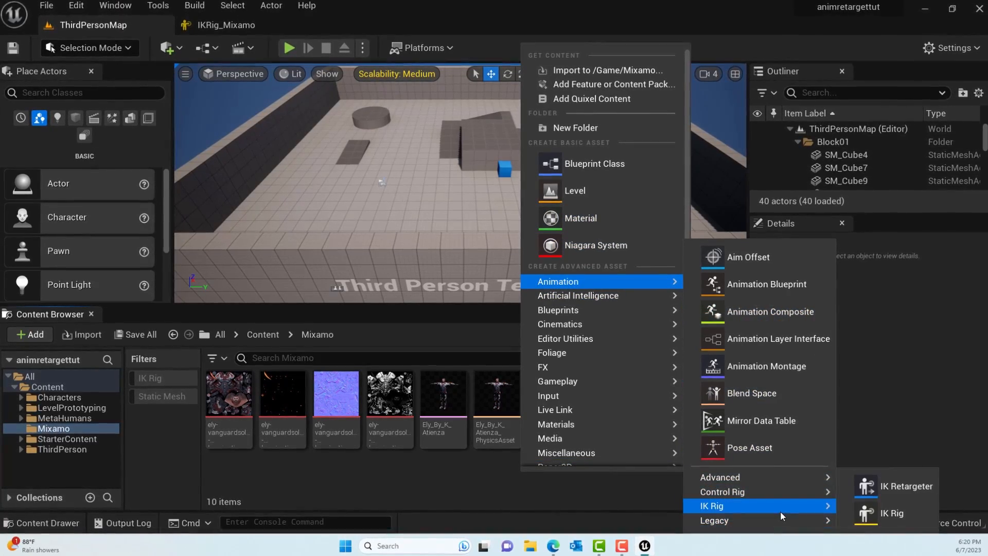
pyautogui.click(909, 489)
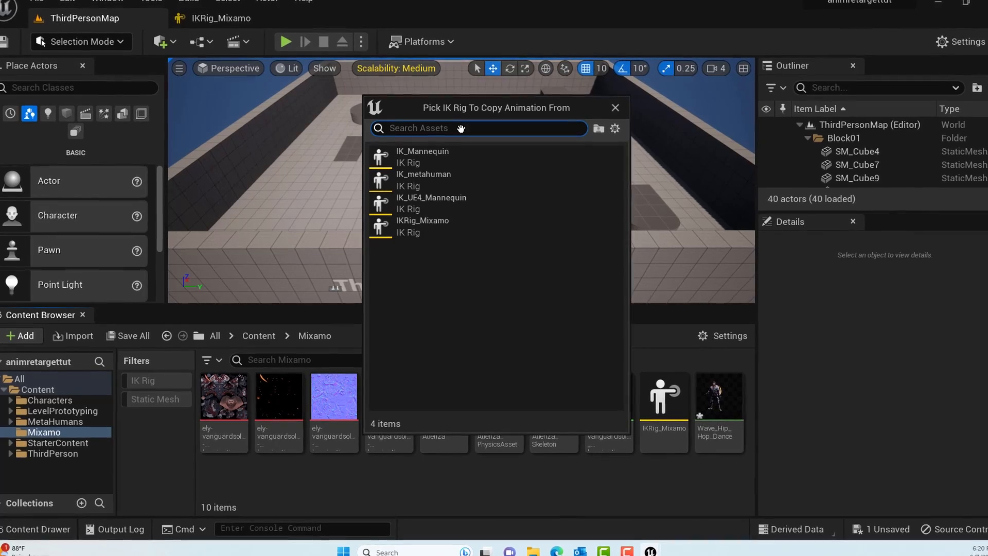
pyautogui.moveTo(456, 103); pyautogui.dragTo(347, 108)
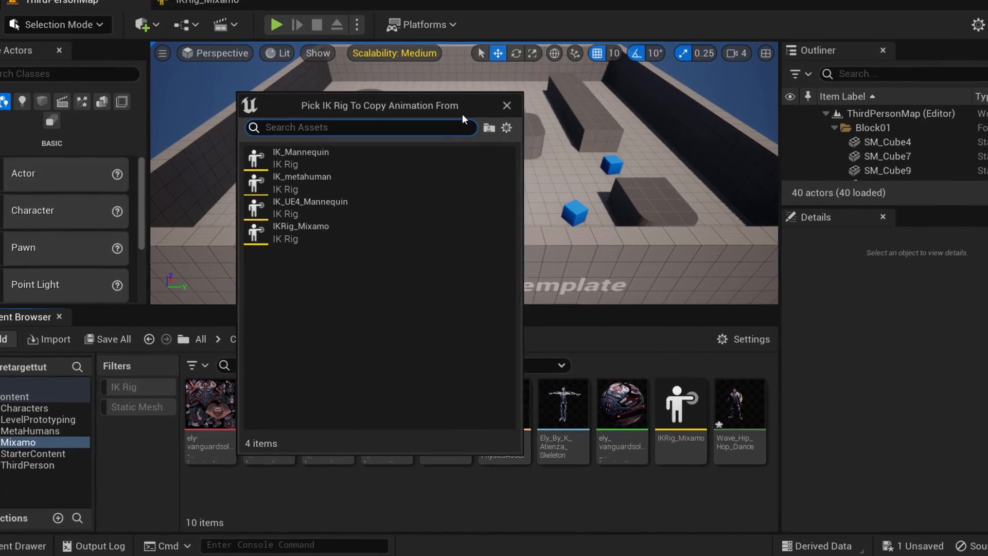
pyautogui.moveTo(296, 229)
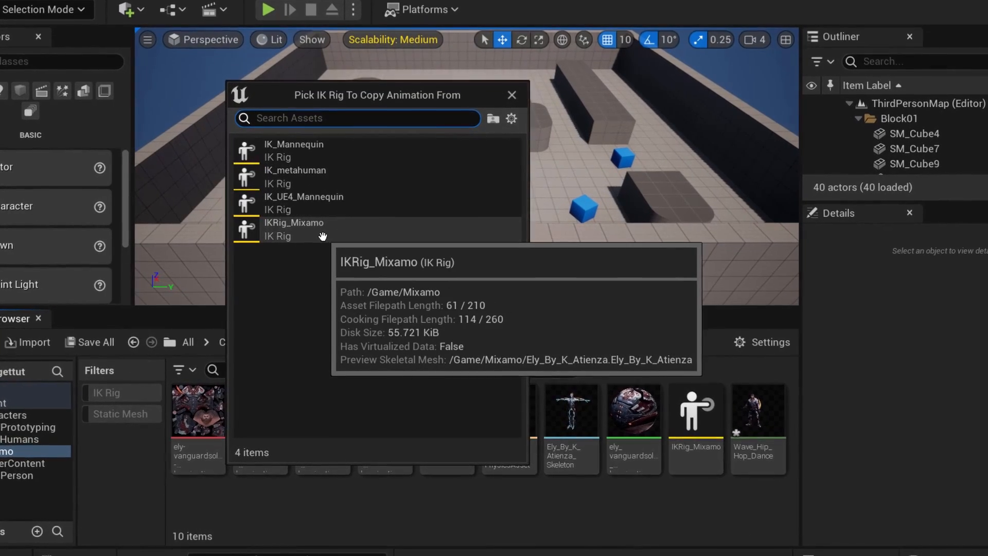
pyautogui.click(323, 236)
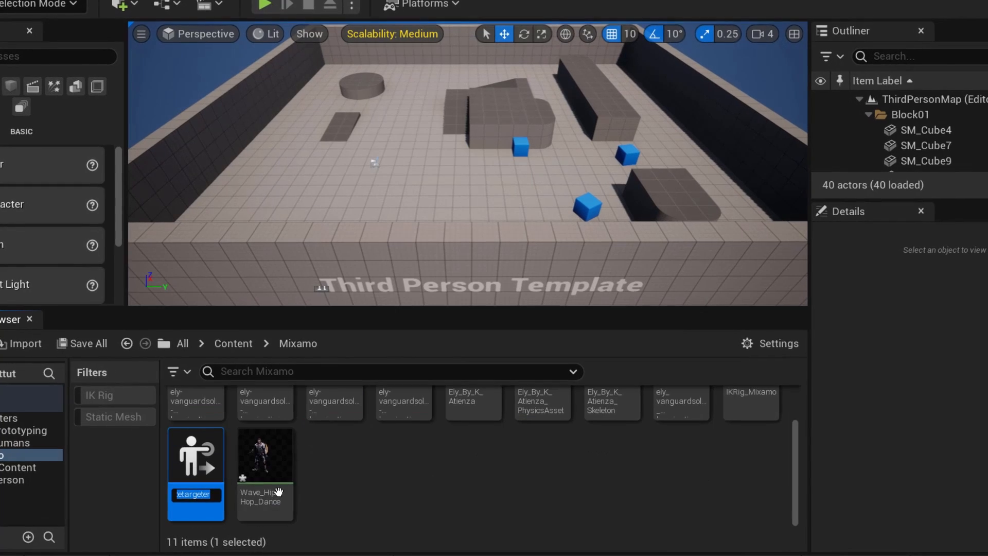
# - Name the new IK Retargeter asset IKRetargator
pyautogui.press('BackSpace')
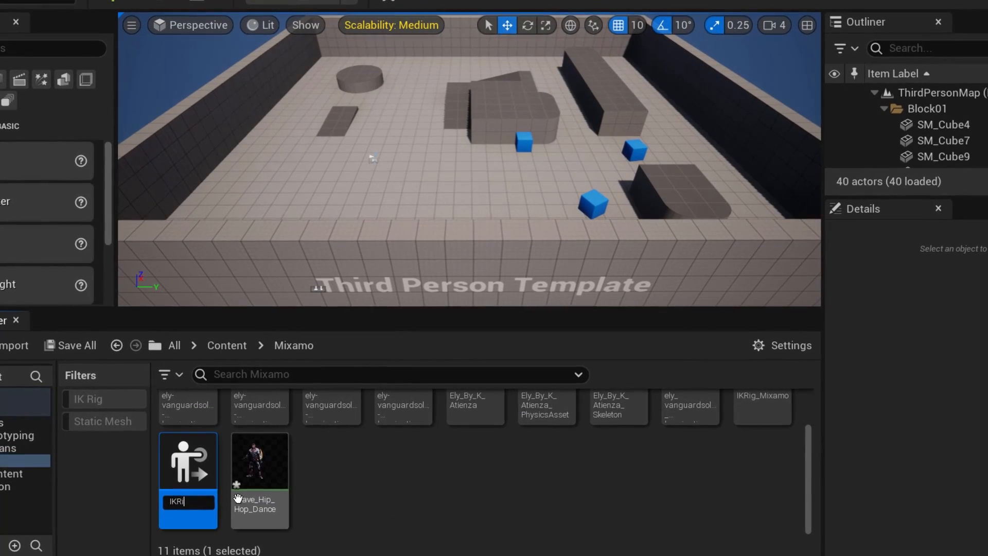
pyautogui.write('IKRigRe')
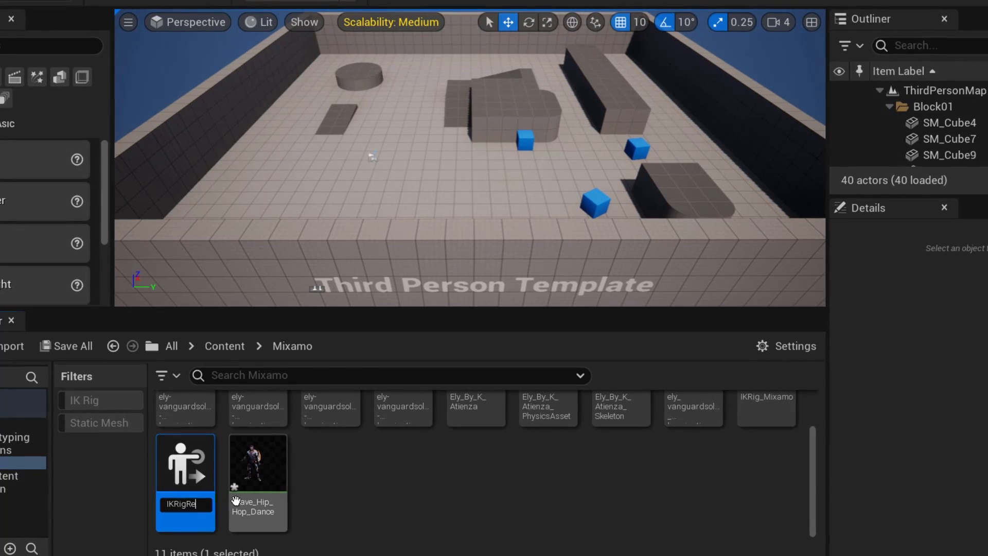
pyautogui.write('targ')
pyautogui.press('BackSpace')
pyautogui.press('BackSpace')
pyautogui.press('BackSpace')
pyautogui.press('BackSpace')
pyautogui.press('BackSpace')
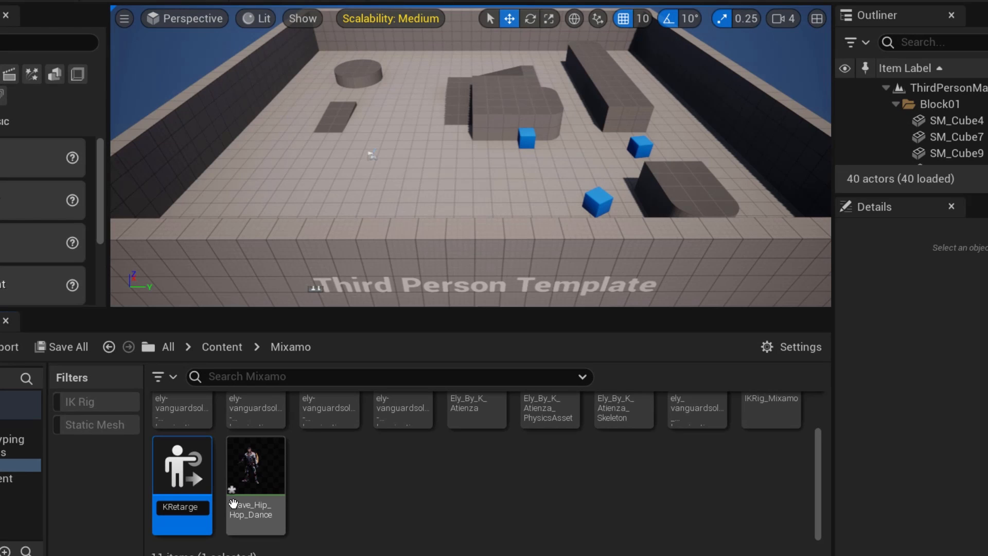
pyautogui.write('or')
pyautogui.press('Return')
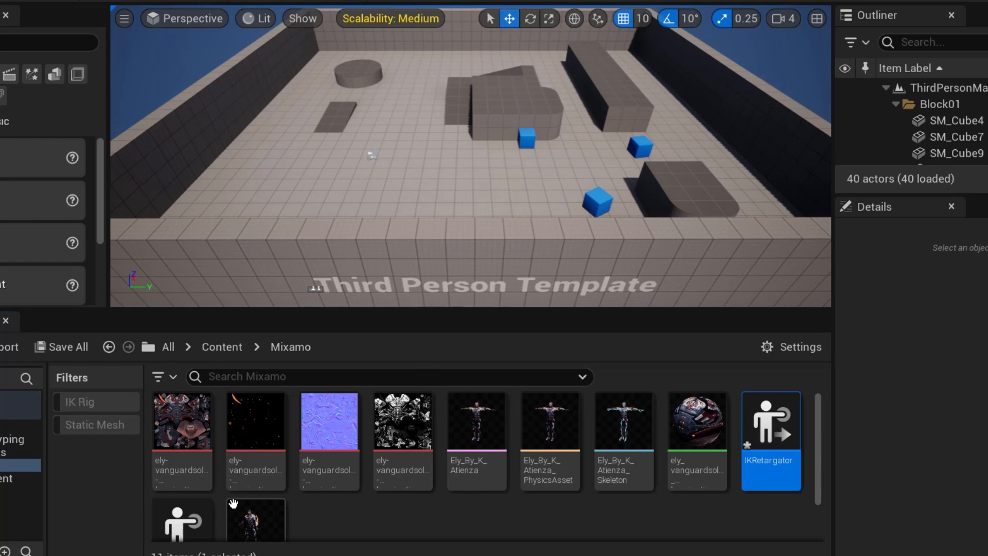
# - Open the IKRetargator asset and bring up the available IK rigs for its Target IKRig Asset
pyautogui.doubleClick(752, 445)
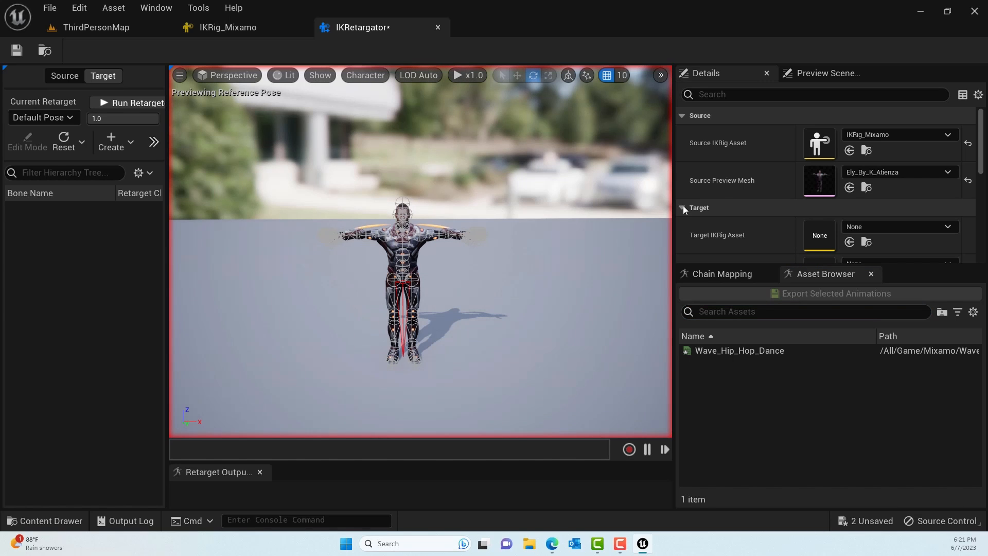
pyautogui.scroll(-2, 923, 205)
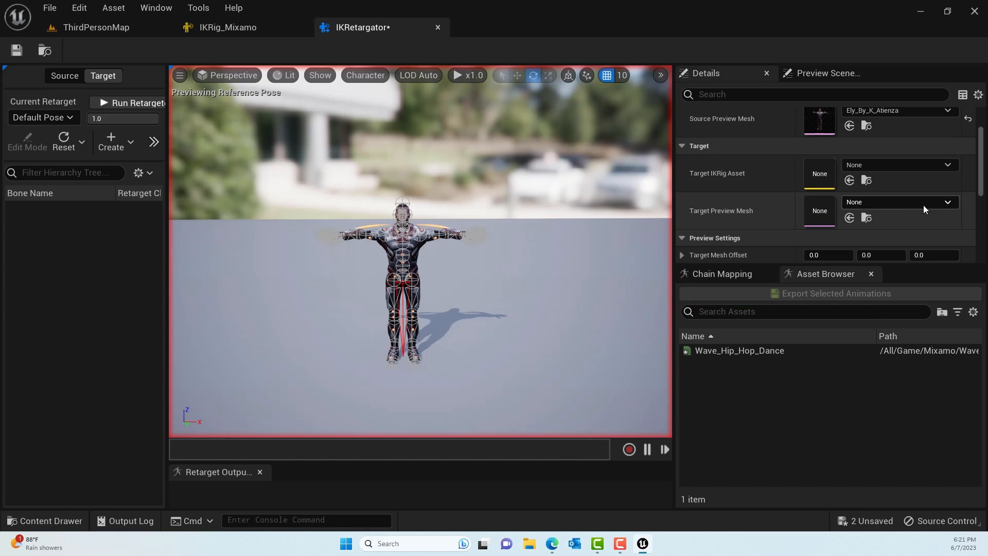
pyautogui.click(889, 166)
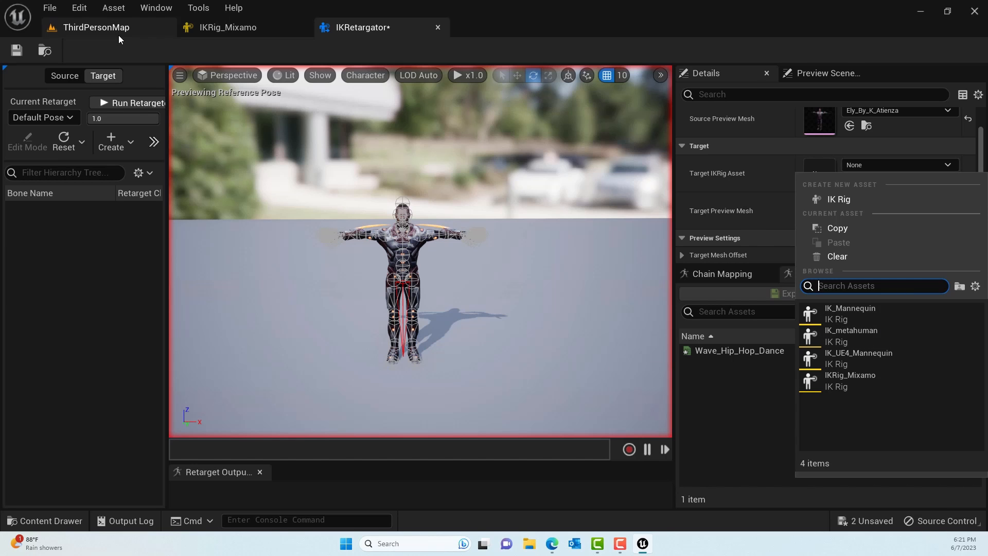
# - Return to ThirdPersonMap and filter the whole Content folder to show only IK Rig assets
pyautogui.click(103, 27)
pyautogui.click(85, 437)
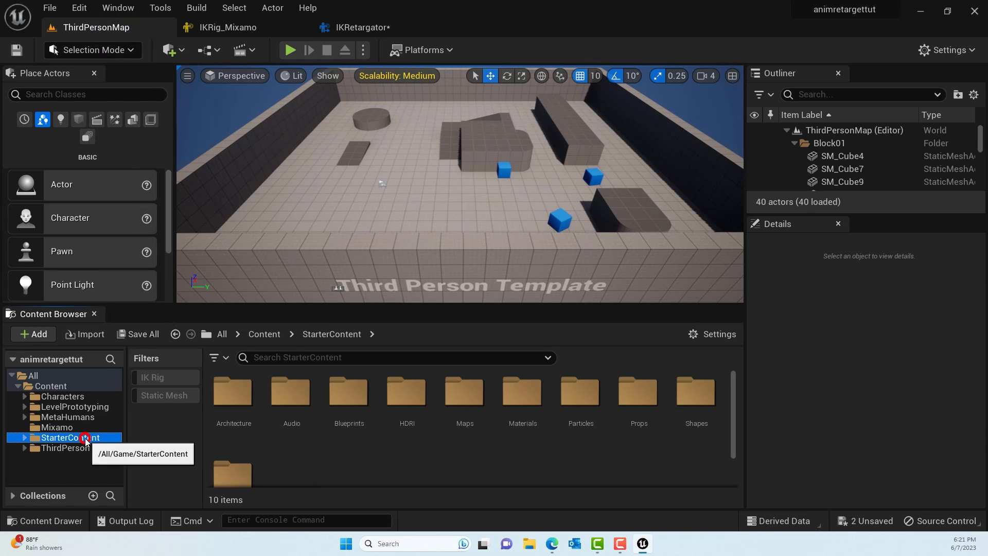
pyautogui.scroll(-2, 355, 442)
pyautogui.scroll(2, 380, 442)
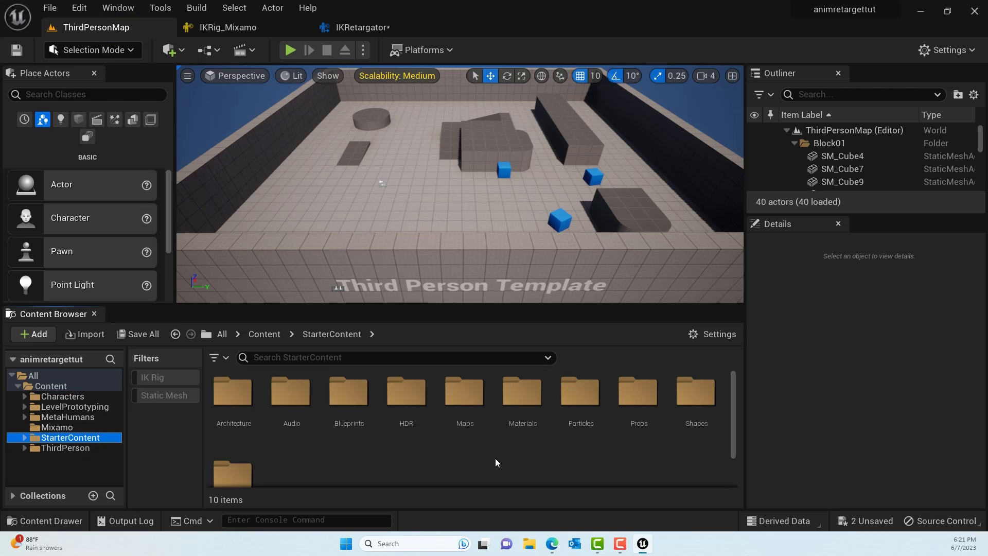
pyautogui.scroll(-2, 496, 456)
pyautogui.scroll(2, 496, 456)
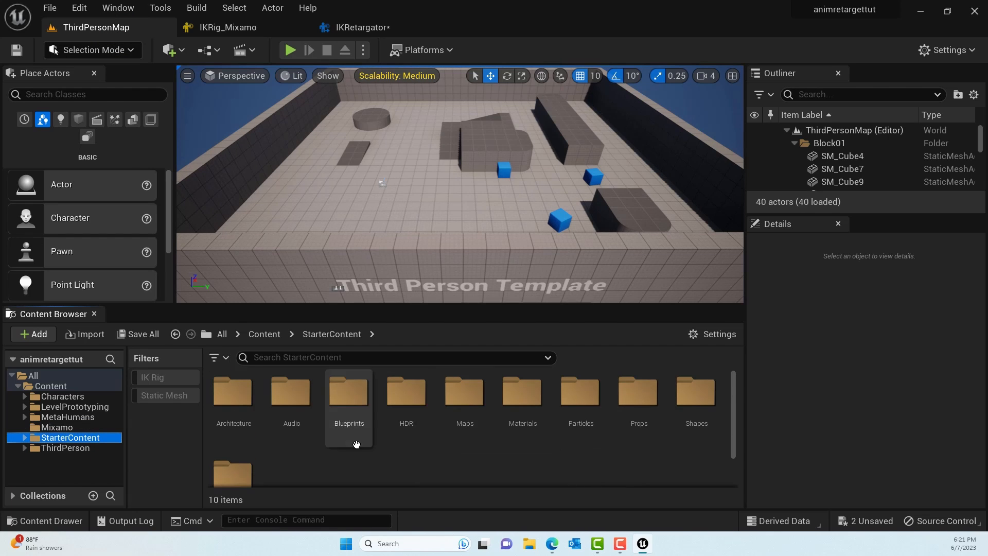
pyautogui.click(159, 378)
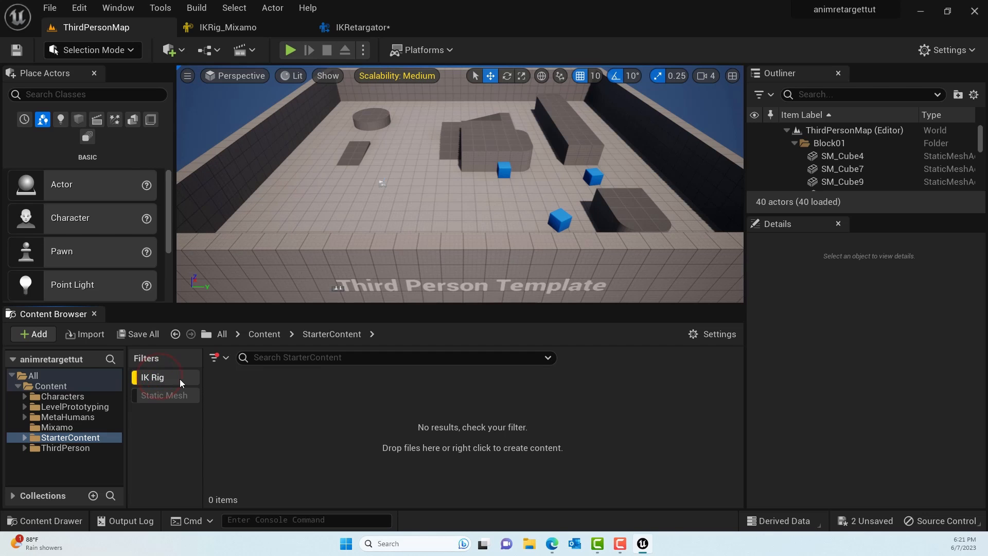
pyautogui.click(52, 386)
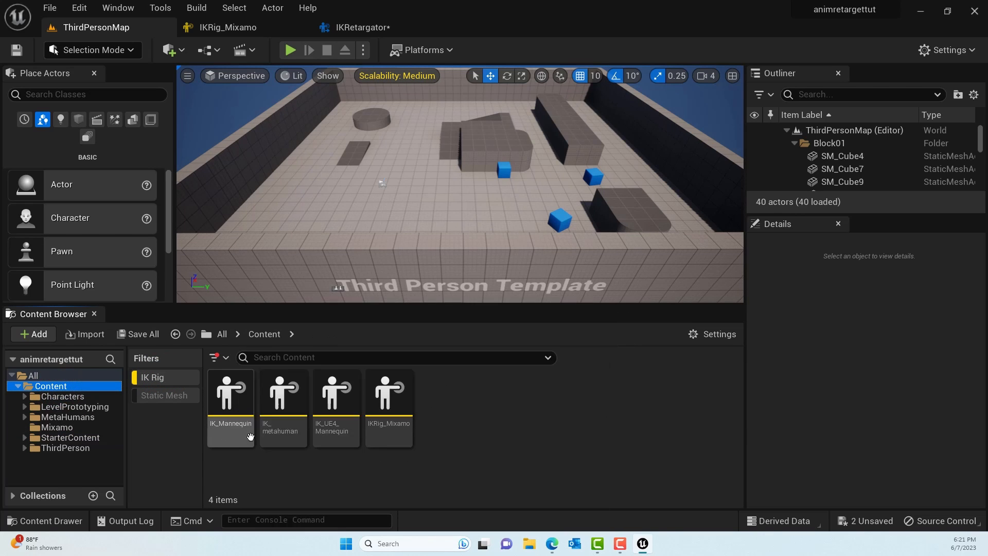
# - Return to the IKRetargator asset and assign IK_Mannequin as its Target IKRig Asset
pyautogui.moveTo(248, 413)
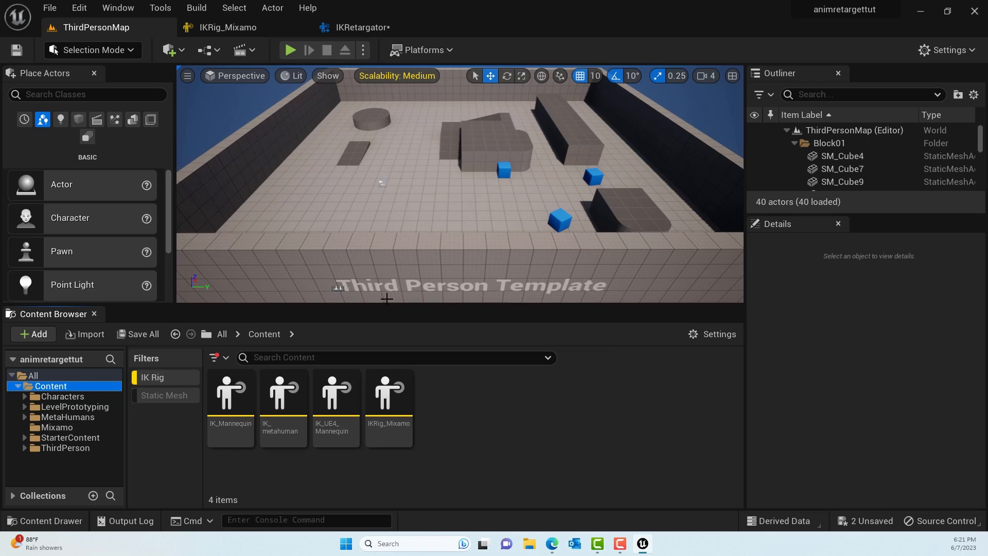
pyautogui.click(355, 31)
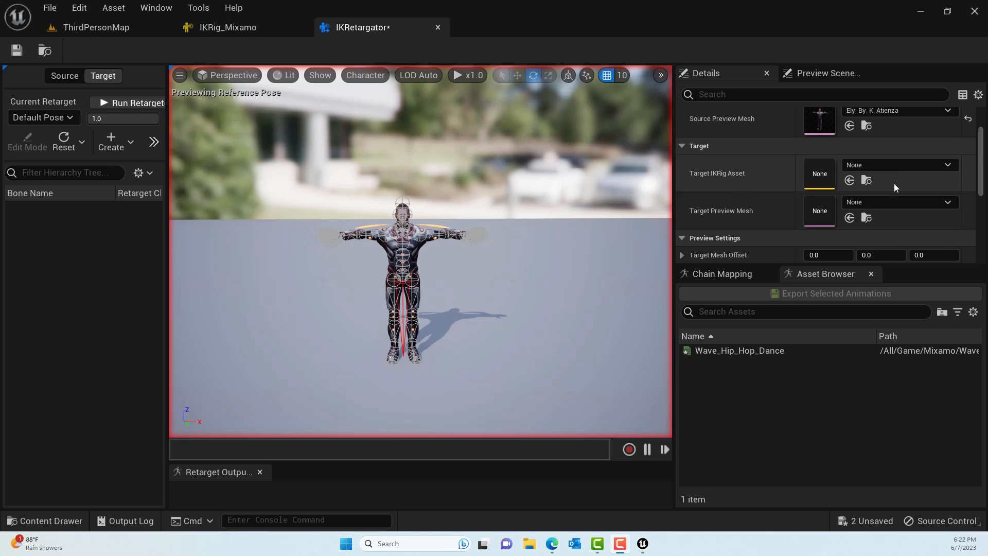
pyautogui.click(889, 163)
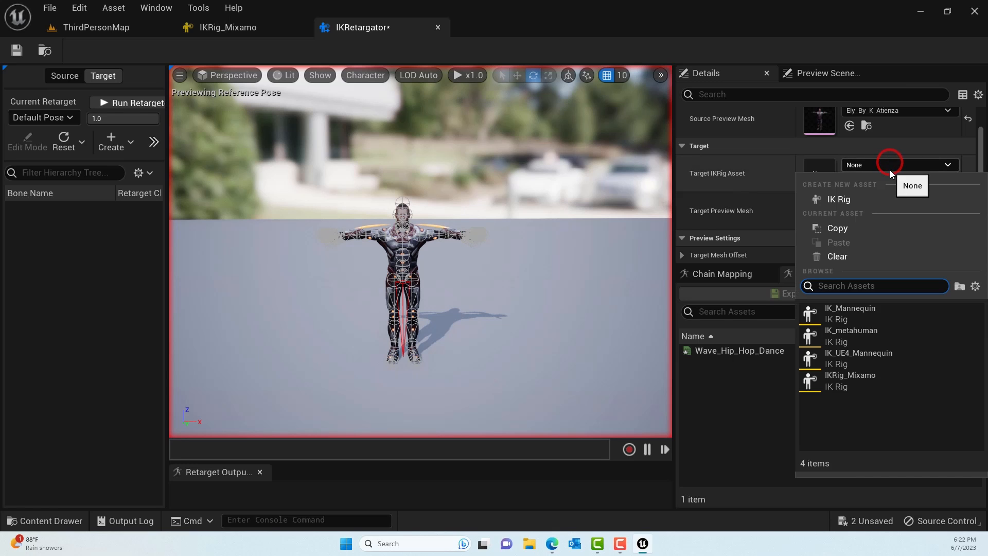
pyautogui.click(878, 317)
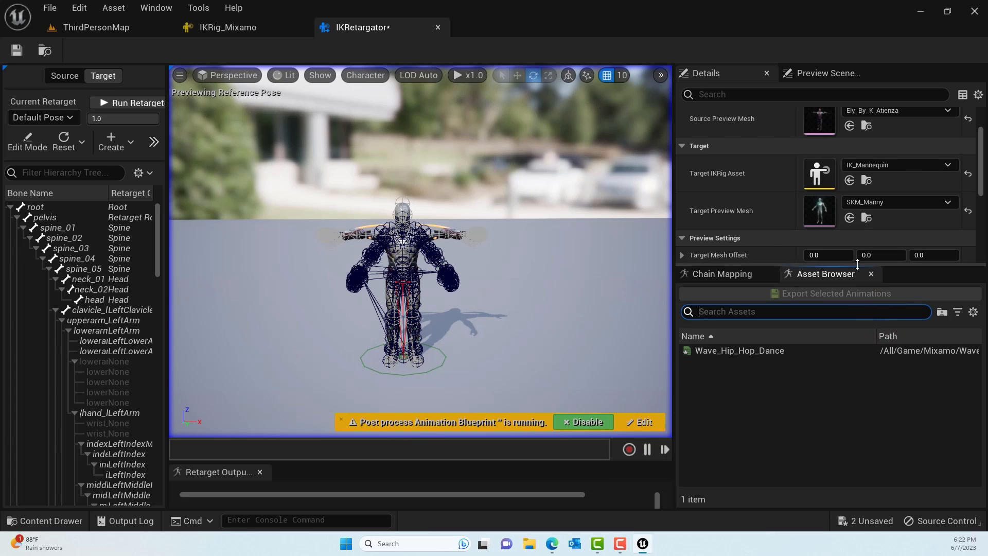
# - Set bone drawing to None in the preview and offset the target mesh about 140 along X, beside the source character
pyautogui.moveTo(861, 265); pyautogui.dragTo(862, 409)
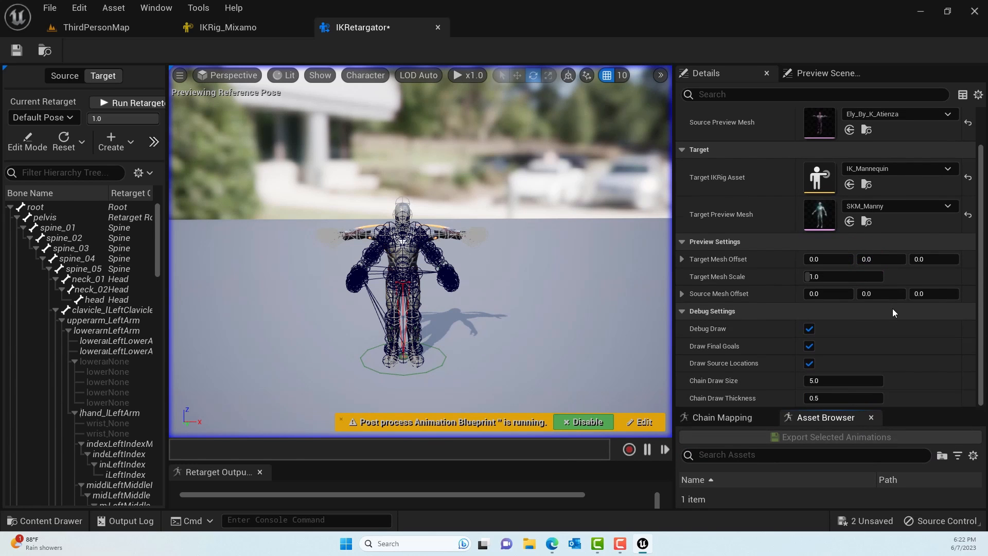
pyautogui.scroll(1, 892, 307)
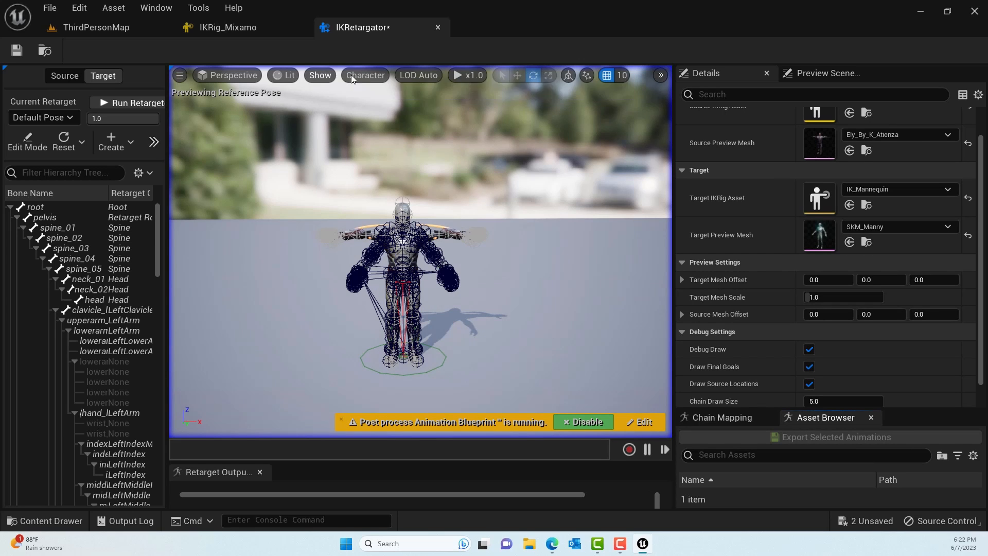
pyautogui.click(368, 76)
pyautogui.moveTo(381, 138)
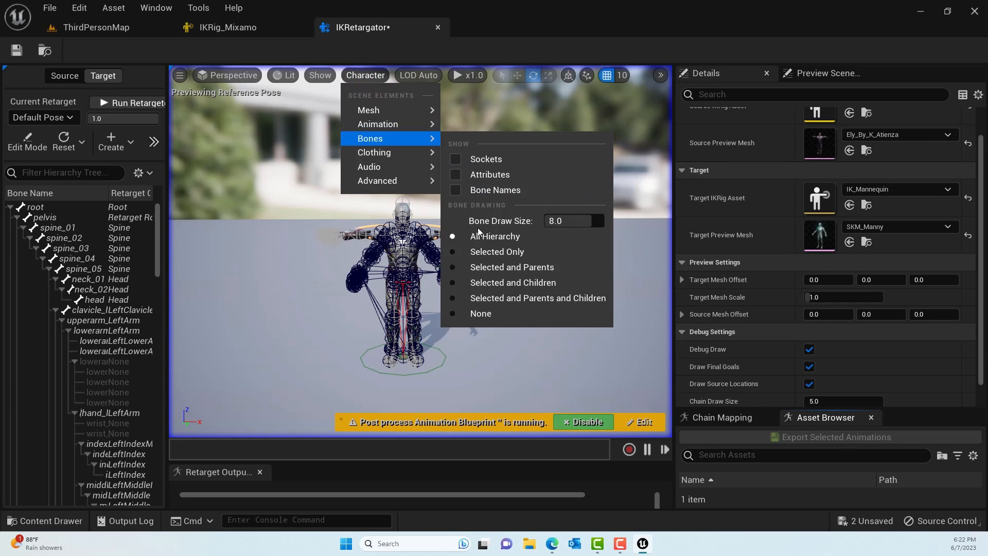
pyautogui.click(469, 313)
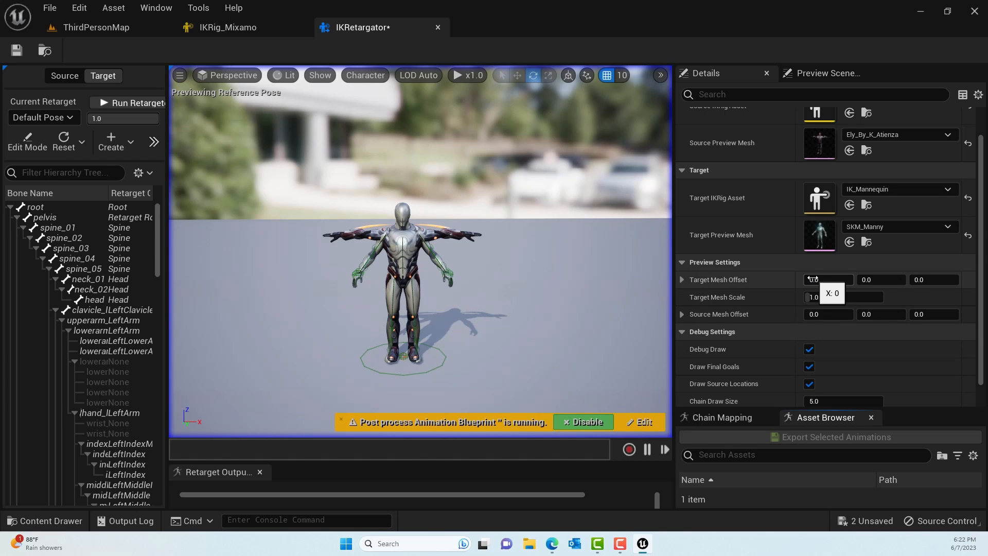
pyautogui.moveTo(813, 280); pyautogui.dragTo(881, 279)
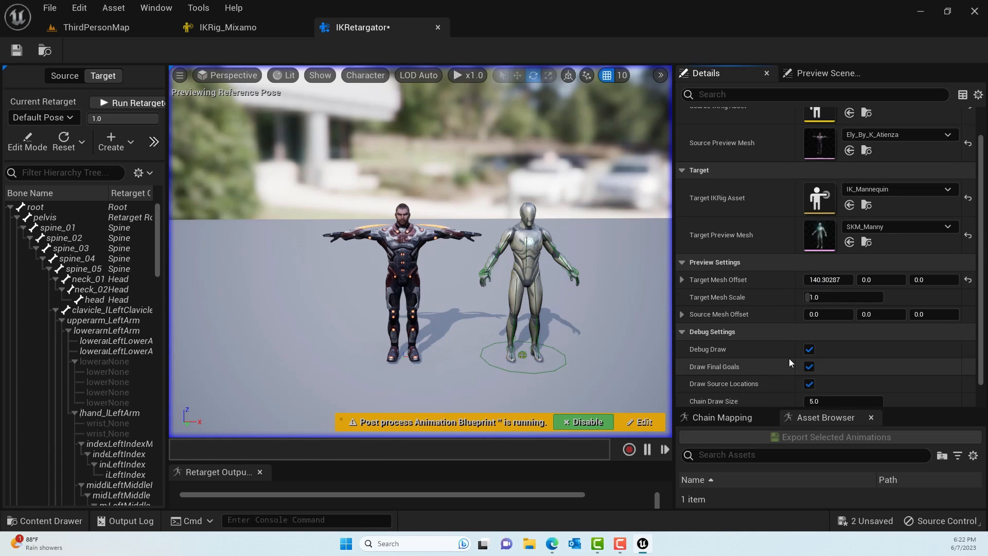
# - Look through the chain mapping and preview the Wave_Hip_Hop_Dance animation on both the source and target characters
pyautogui.moveTo(909, 409); pyautogui.dragTo(910, 326)
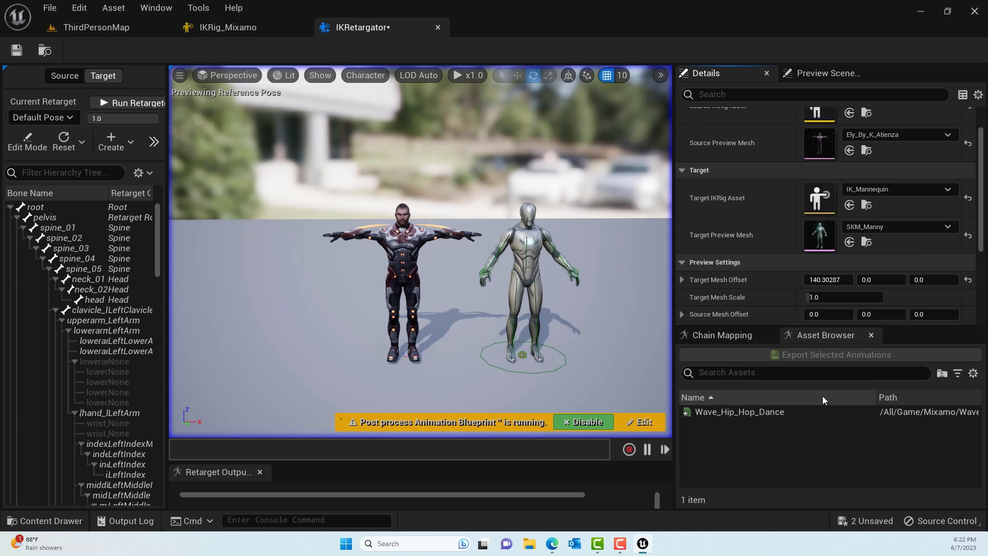
pyautogui.click(723, 337)
pyautogui.scroll(-5, 896, 430)
pyautogui.scroll(5, 899, 434)
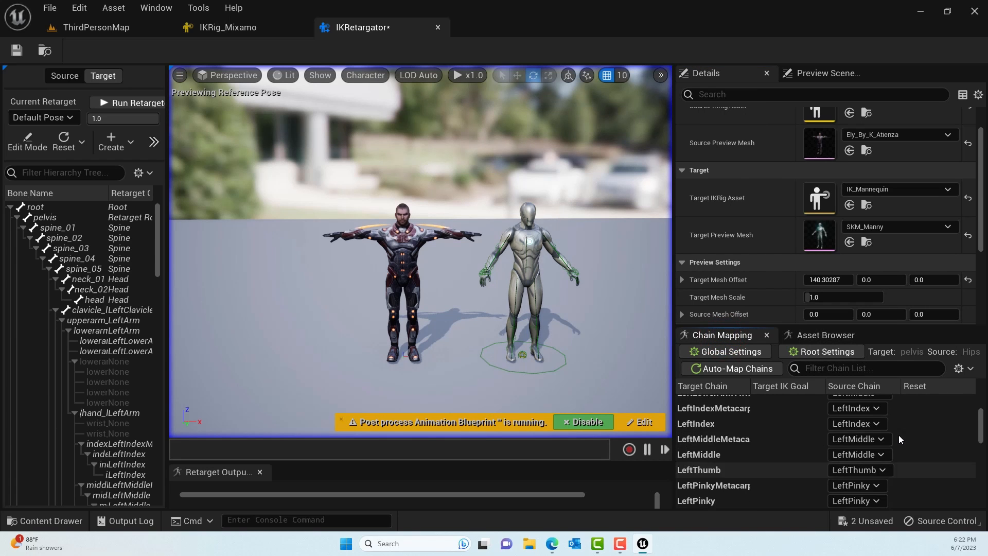
pyautogui.click(816, 338)
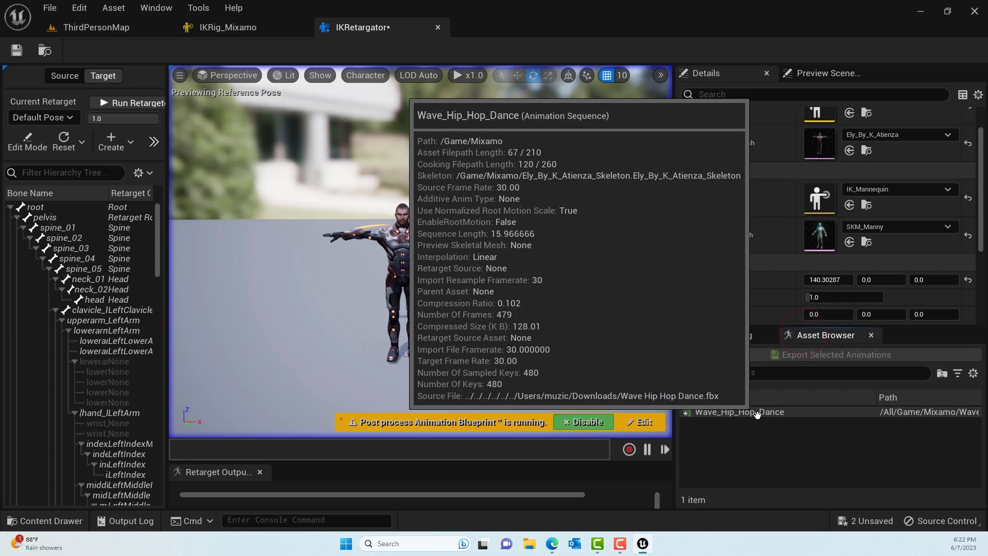
pyautogui.click(757, 414)
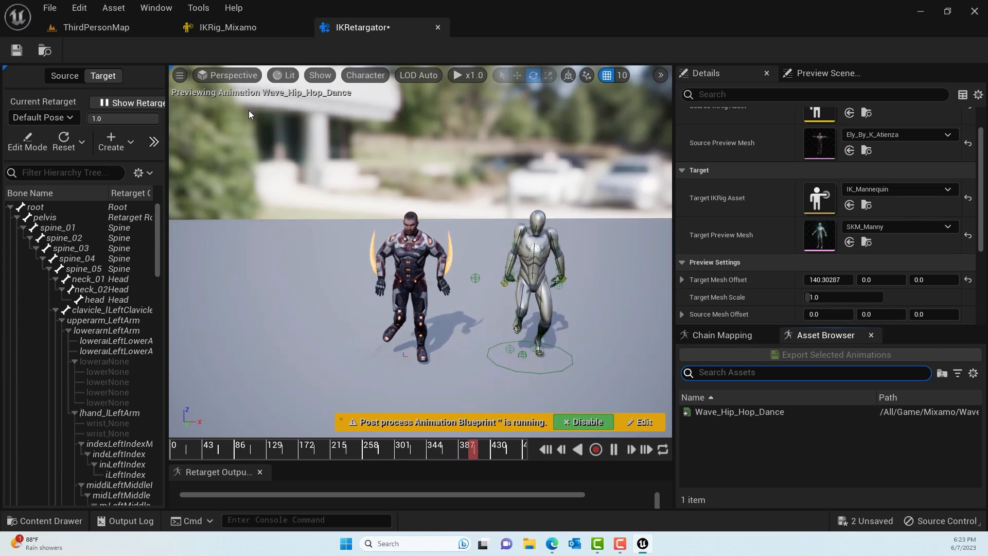
# - Show the retarget pose and start importing a new target retarget pose from an animation sequence
pyautogui.click(131, 104)
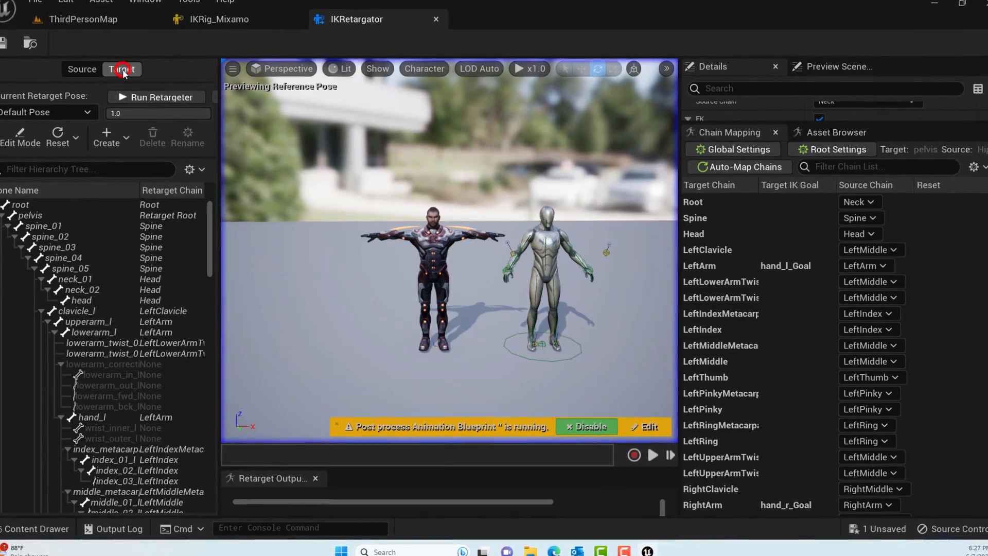
pyautogui.click(109, 135)
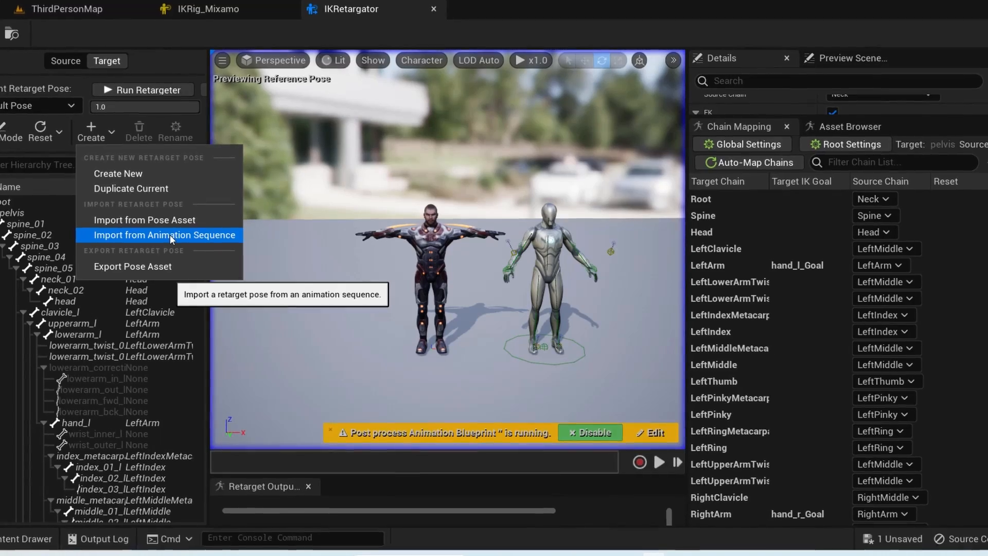
pyautogui.click(170, 235)
pyautogui.write('t')
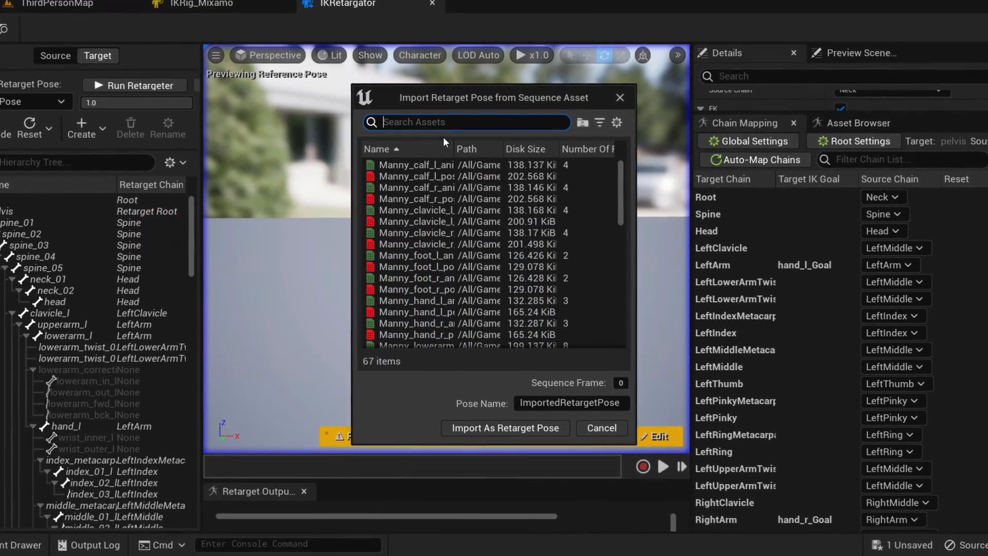
pyautogui.write('pos')
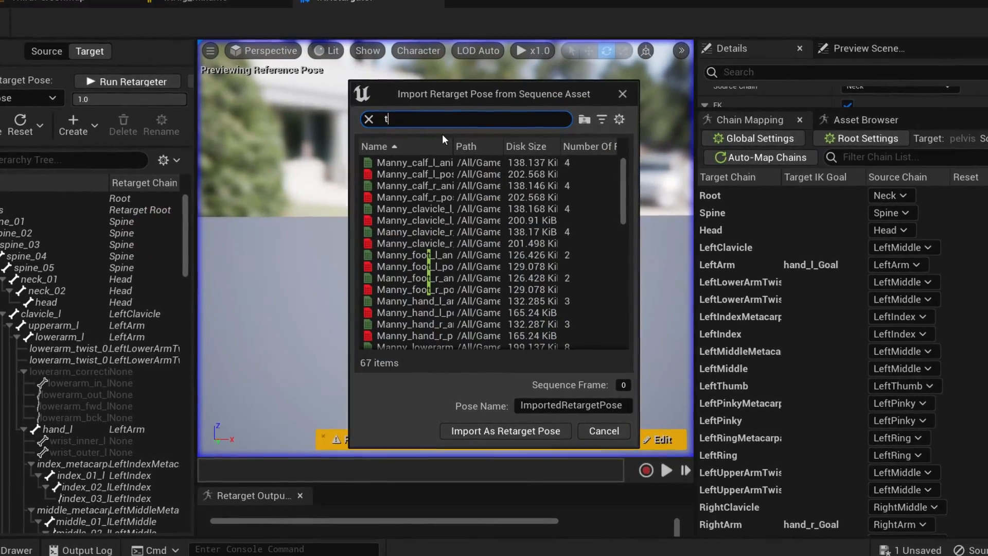
pyautogui.write('e')
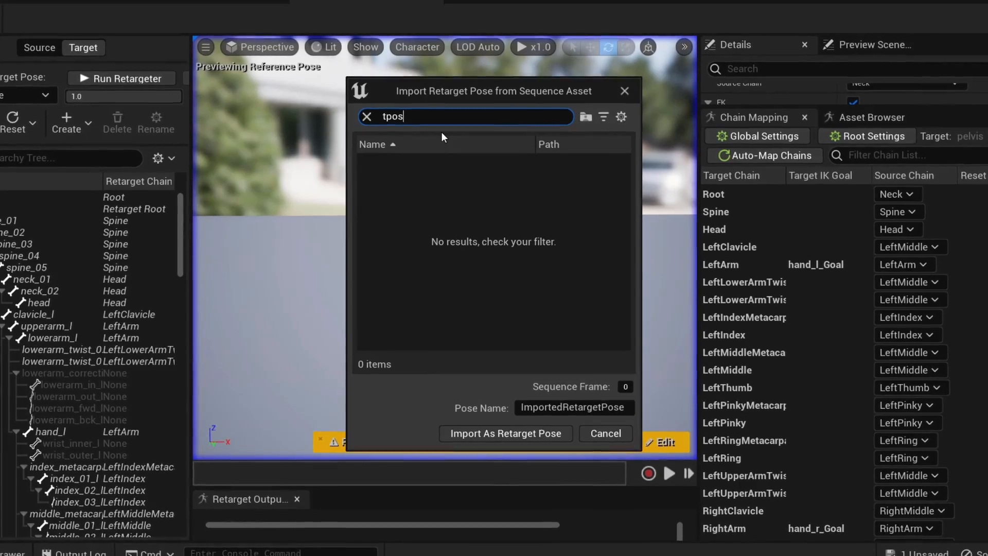
pyautogui.press('BackSpace')
pyautogui.press('BackSpace')
pyautogui.press('BackSpace')
pyautogui.press('BackSpace')
pyautogui.press('BackSpace')
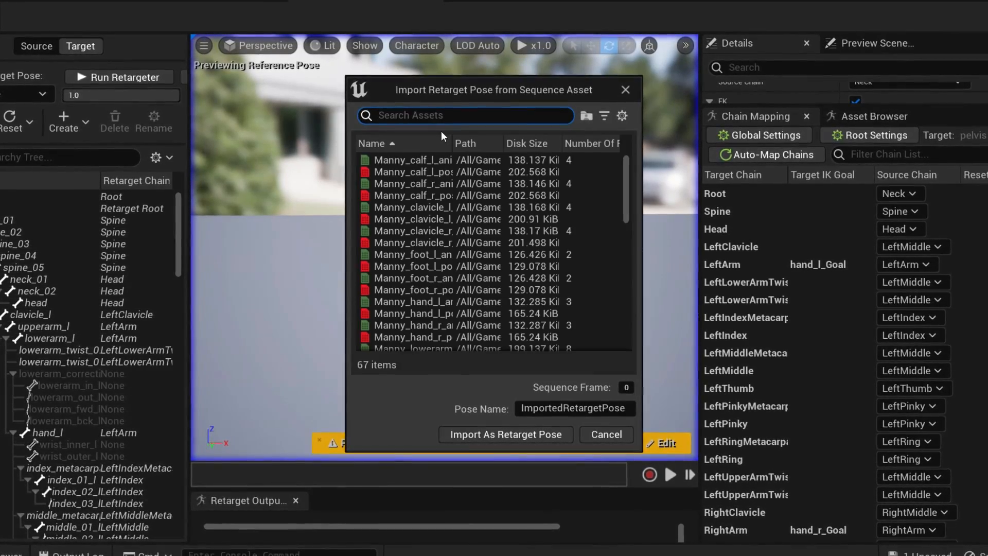
# - Filter the sequences by MM_, import MM_T_Pose as the target's retarget pose, and run the retargeter
pyautogui.write('MM_')
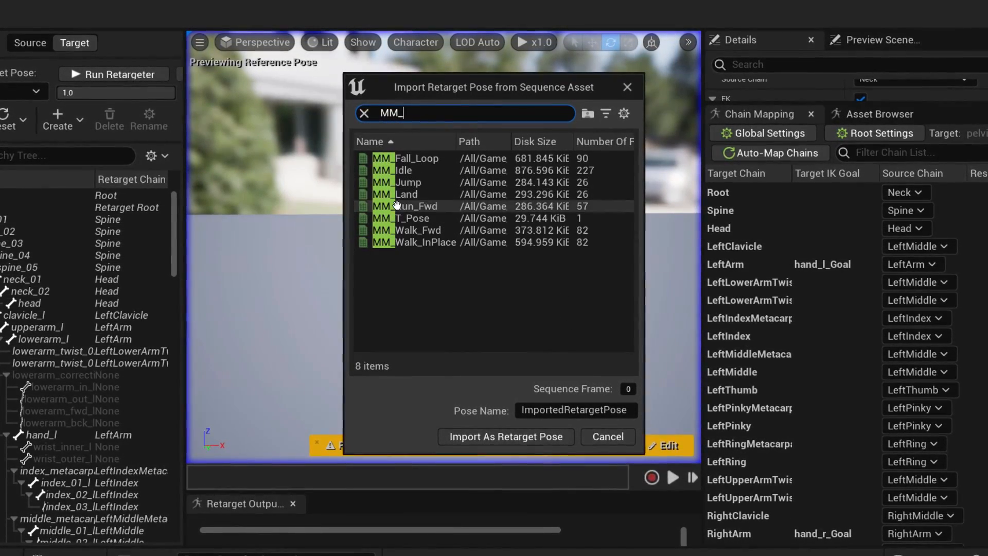
pyautogui.click(416, 220)
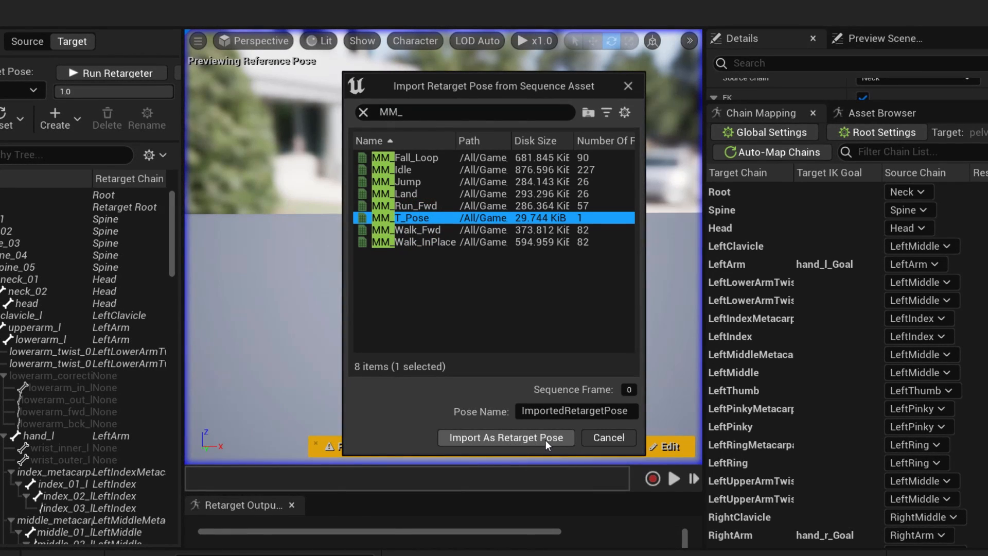
pyautogui.click(545, 438)
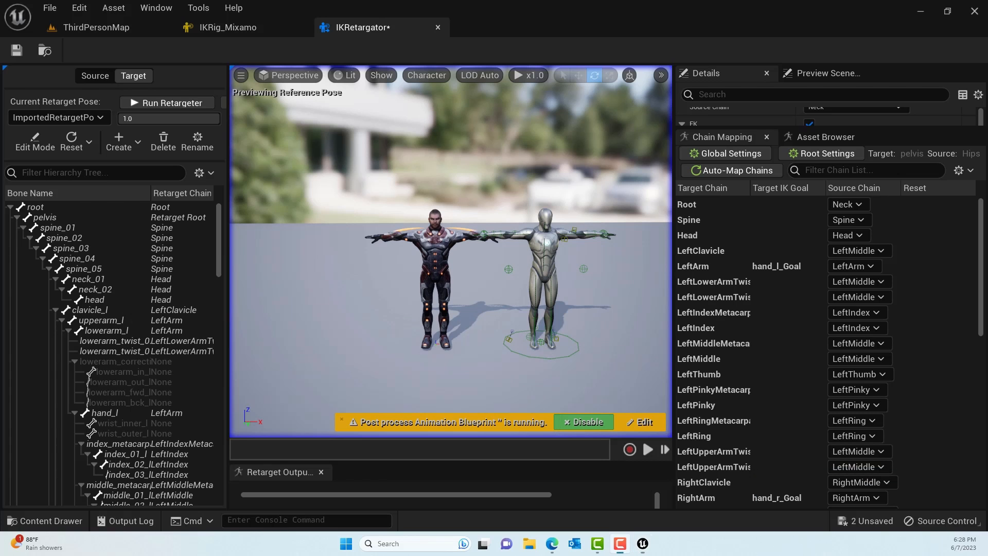
pyautogui.click(167, 104)
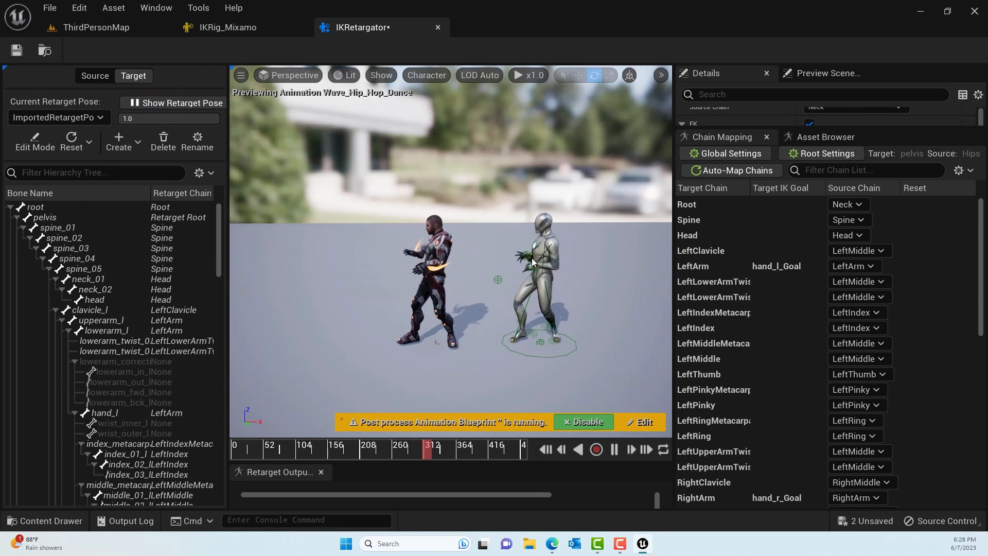
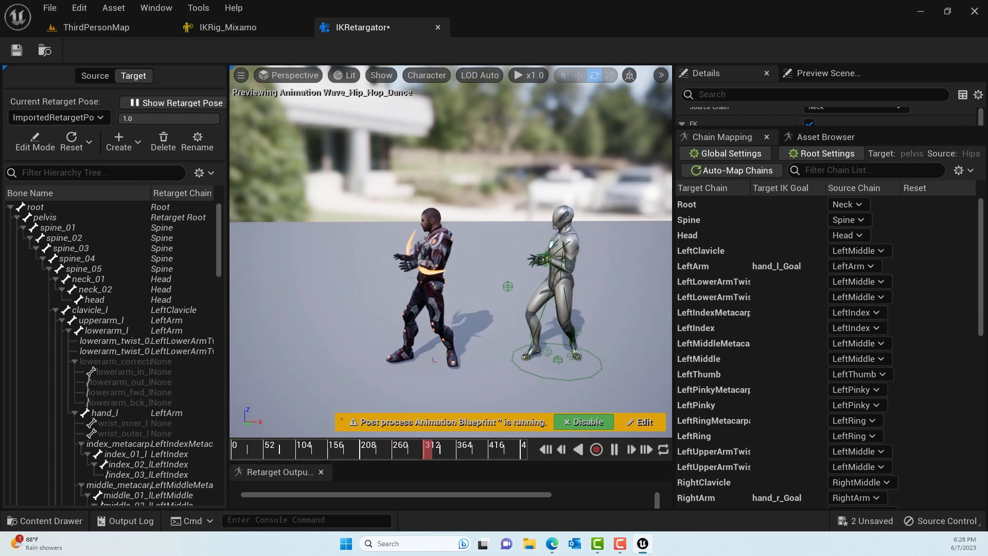
# - Show the retarget pose on both characters and turn on pose editing for the target
pyautogui.click(185, 102)
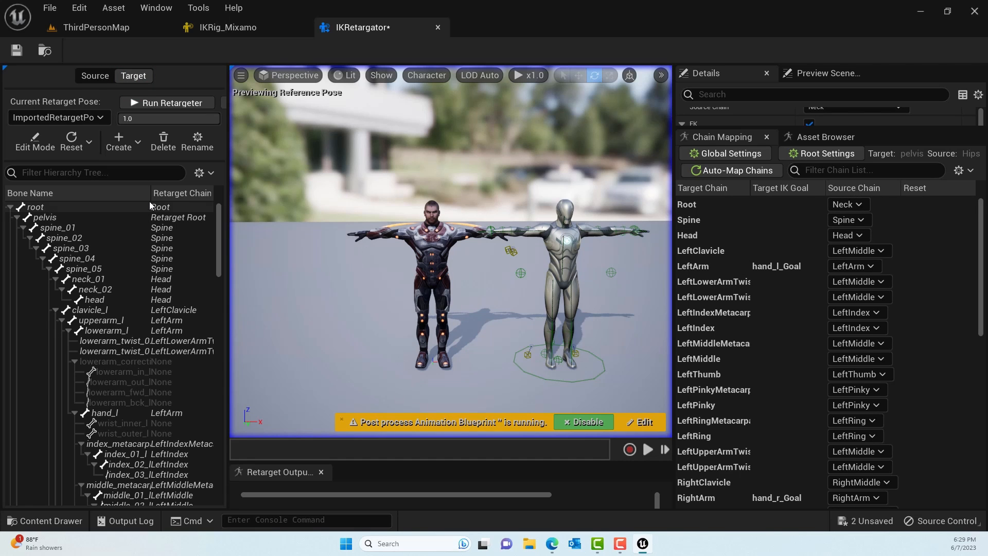
pyautogui.click(94, 75)
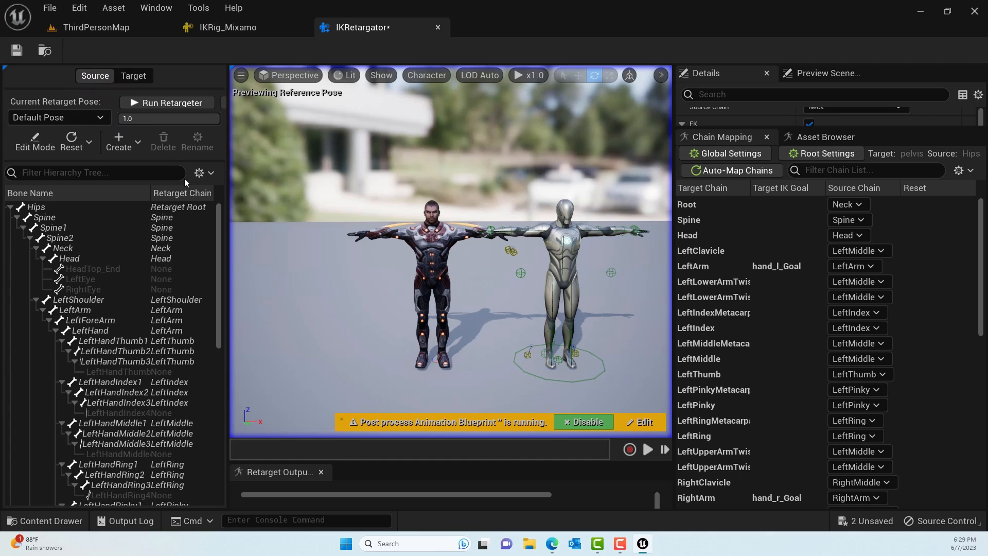
pyautogui.click(135, 77)
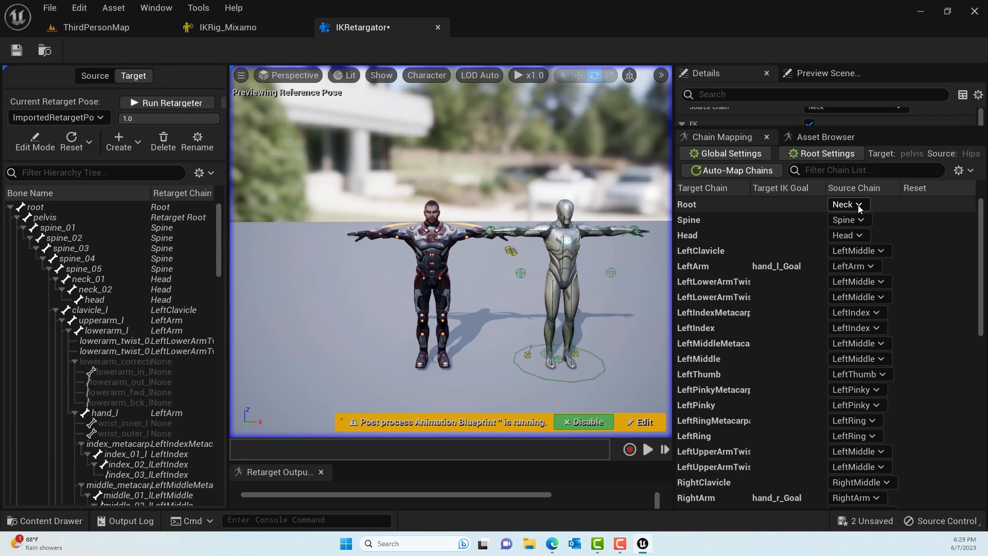
pyautogui.click(35, 144)
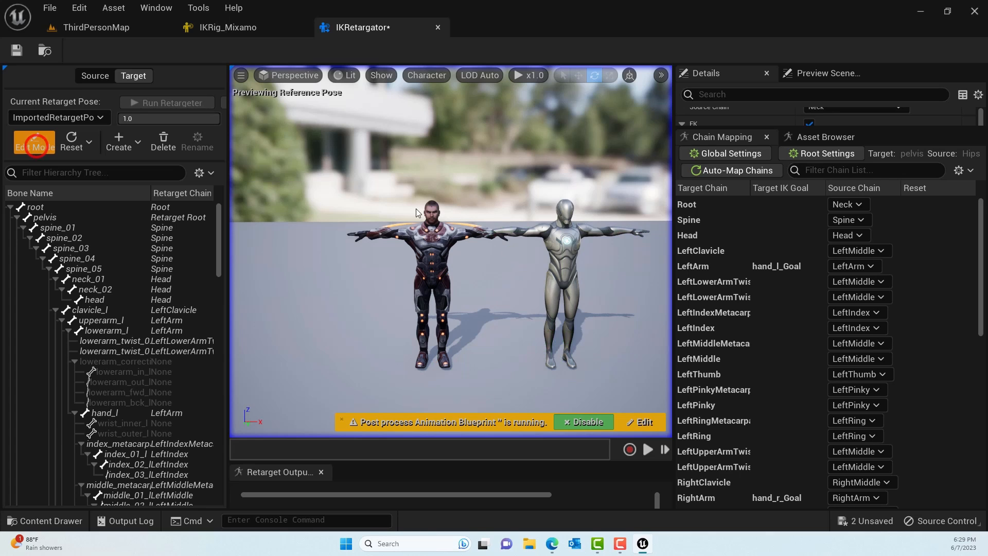
# - Set the source chain of the target's Root chain to None and save the retargeter asset
pyautogui.click(854, 204)
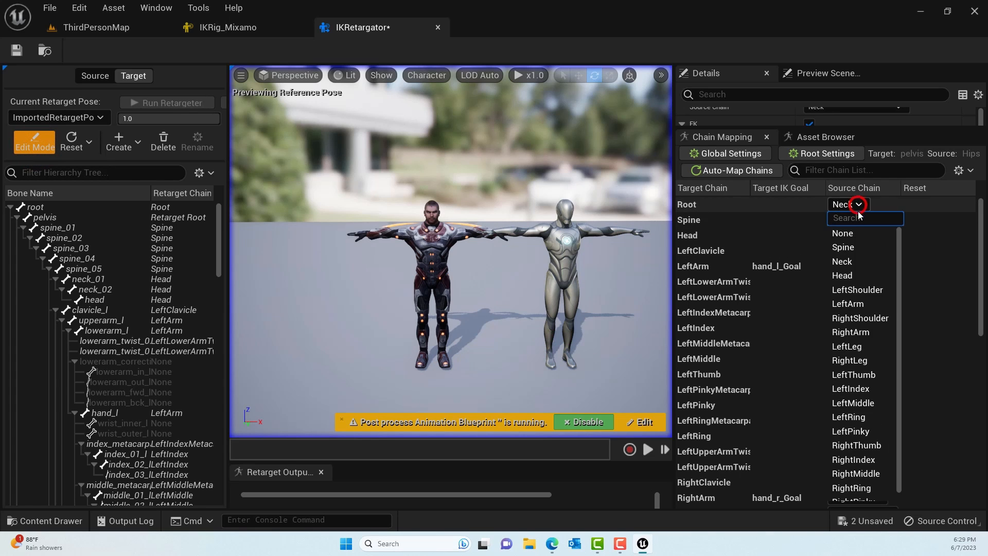
pyautogui.click(854, 236)
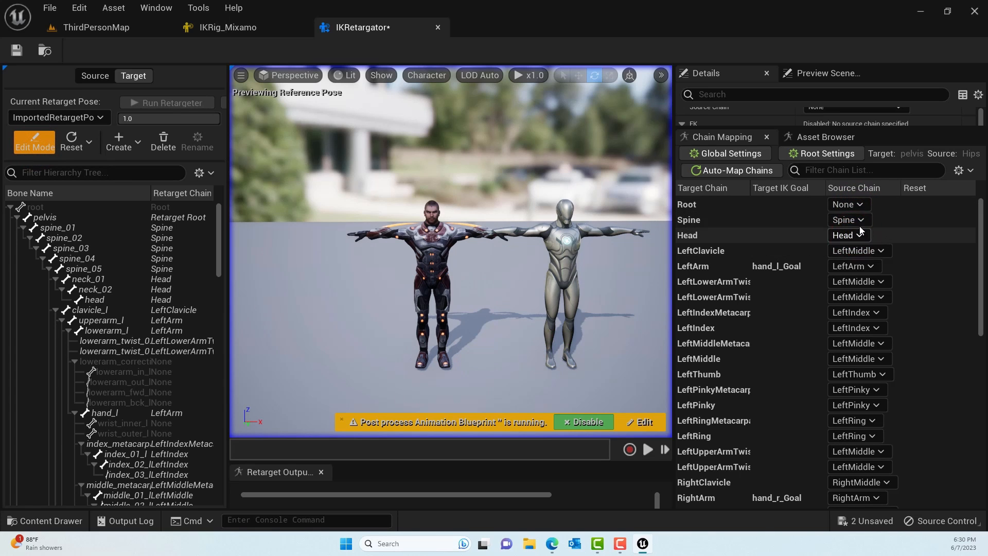
pyautogui.click(15, 52)
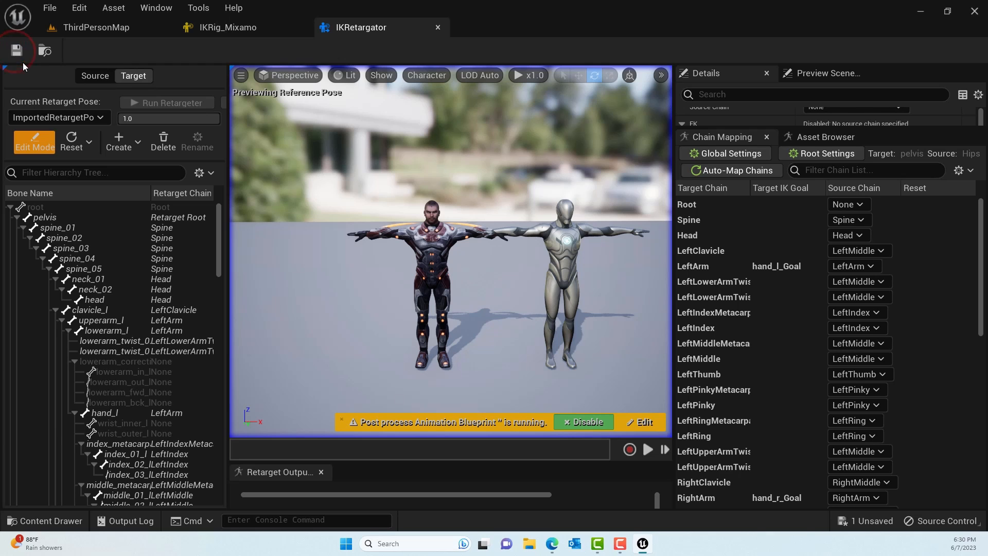
# - Widen the chain mapping area so full chain names fit, and map LeftClavicle to the LeftShoulder source chain
pyautogui.moveTo(673, 253); pyautogui.dragTo(582, 252)
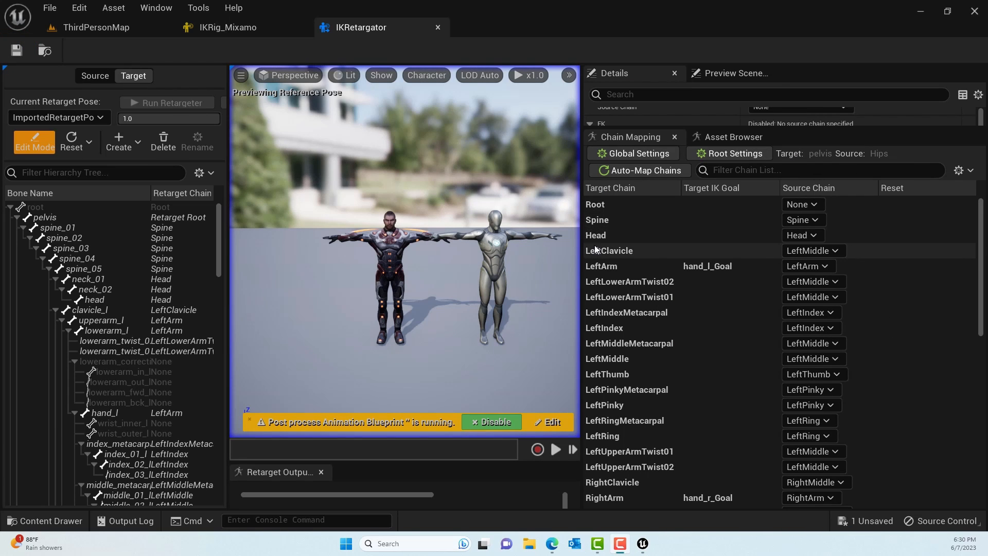
pyautogui.click(836, 251)
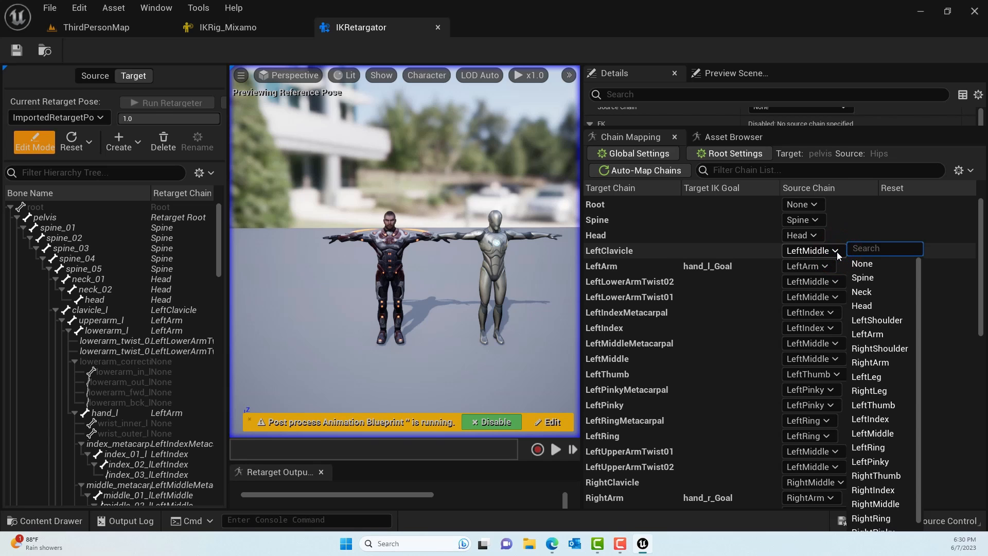
pyautogui.write('lefts')
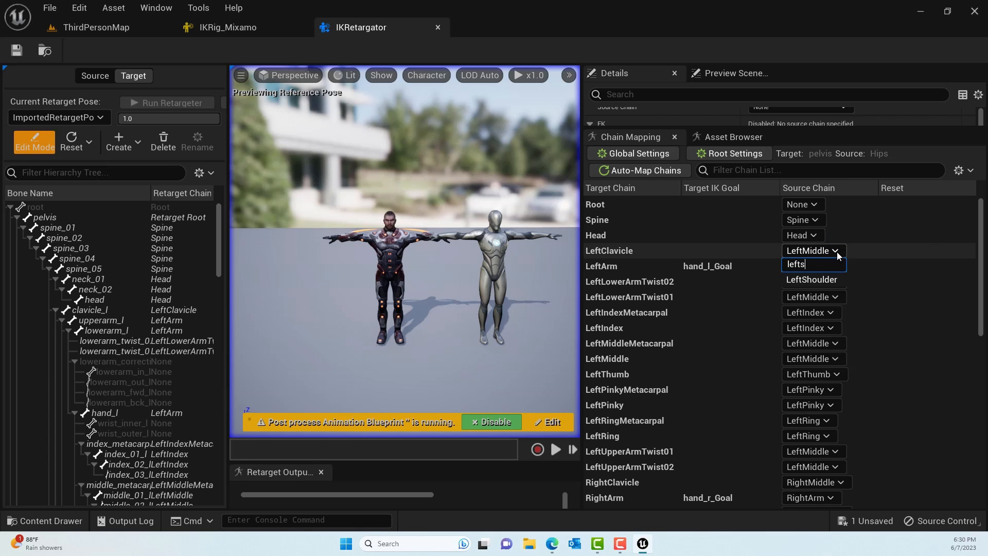
pyautogui.write('h')
pyautogui.click(815, 279)
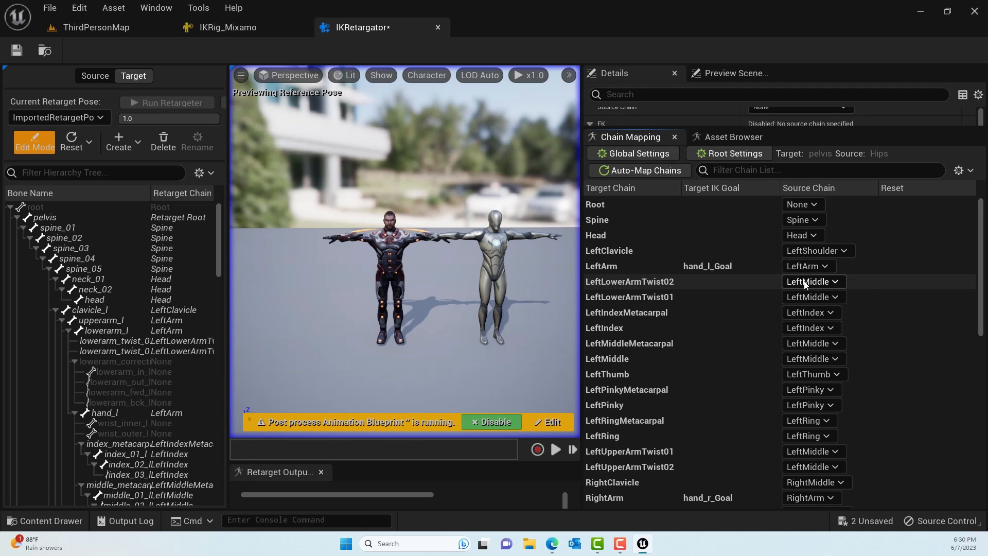
# - Set the source chains of LeftLowerArmTwist02 and LeftLowerArmTwist01 to None
pyautogui.click(806, 285)
pyautogui.click(858, 264)
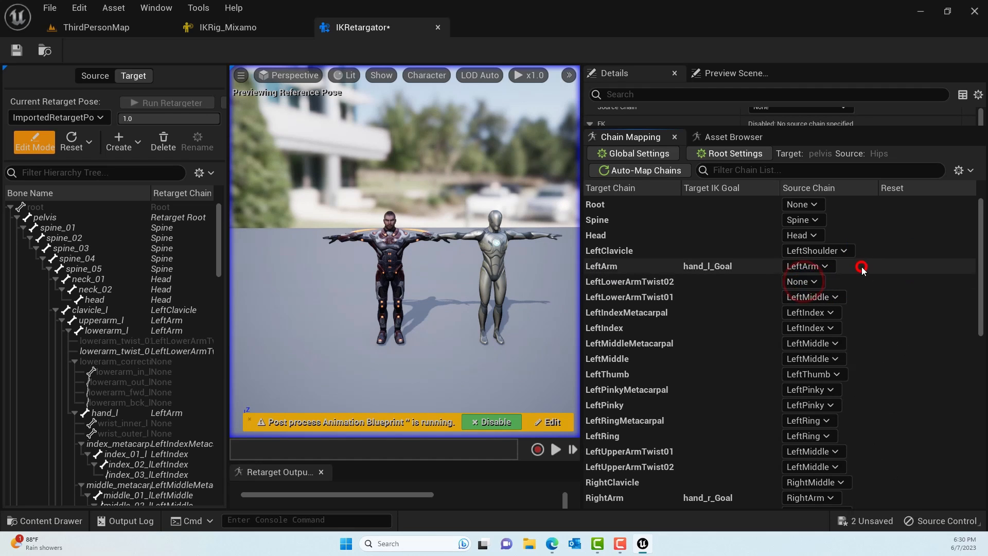
pyautogui.click(818, 299)
pyautogui.click(793, 21)
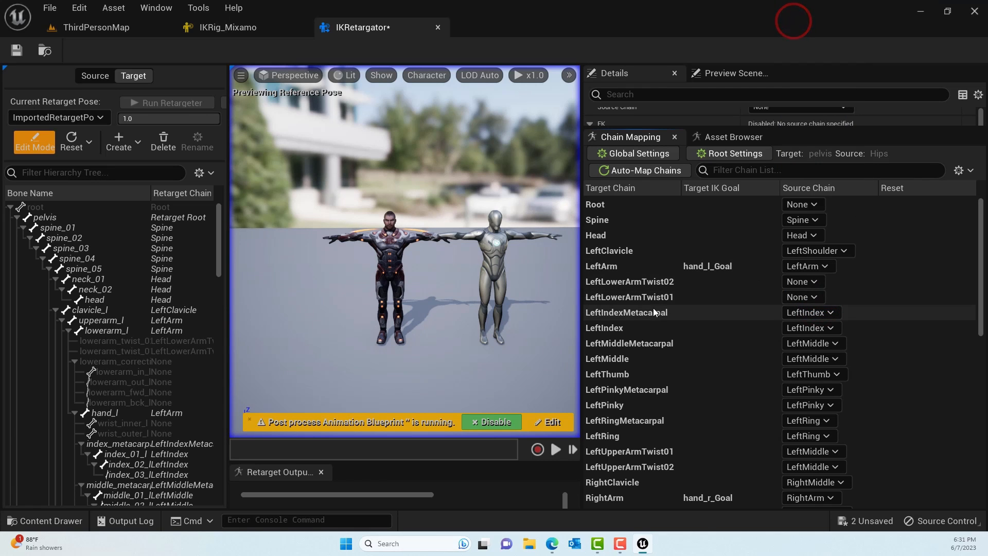
# - Set the source chains of LeftIndexMetacarpal and LeftMiddleMetacarpal to None
pyautogui.click(811, 312)
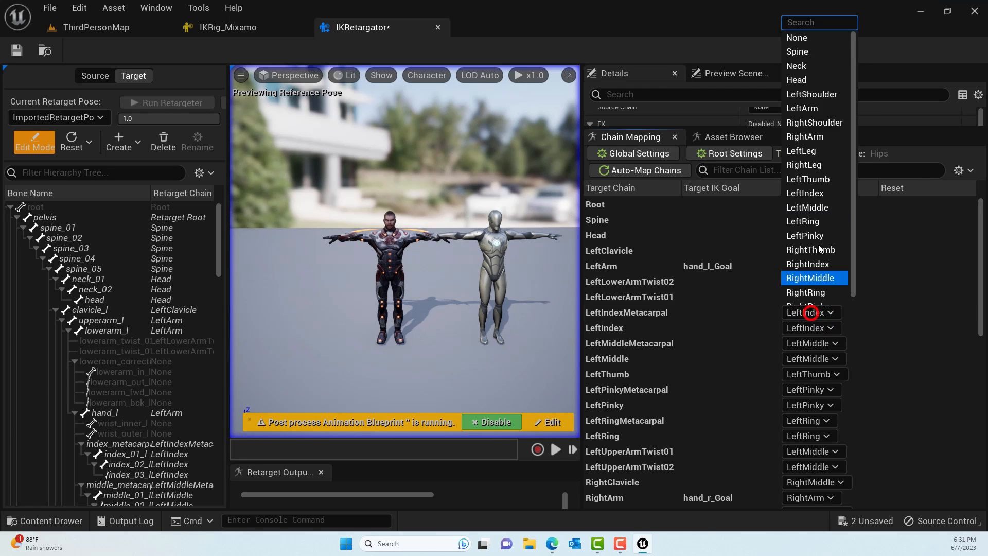
pyautogui.click(807, 41)
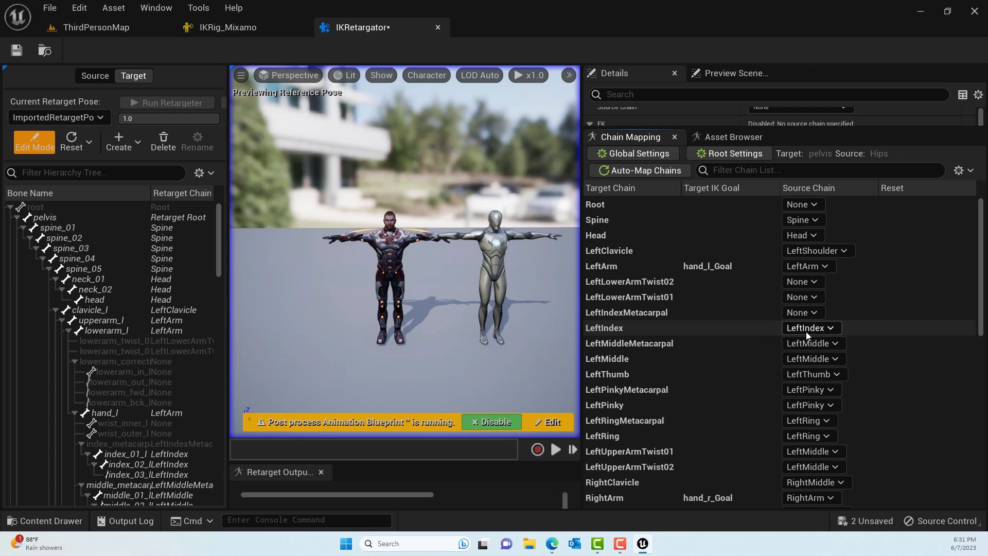
pyautogui.click(802, 344)
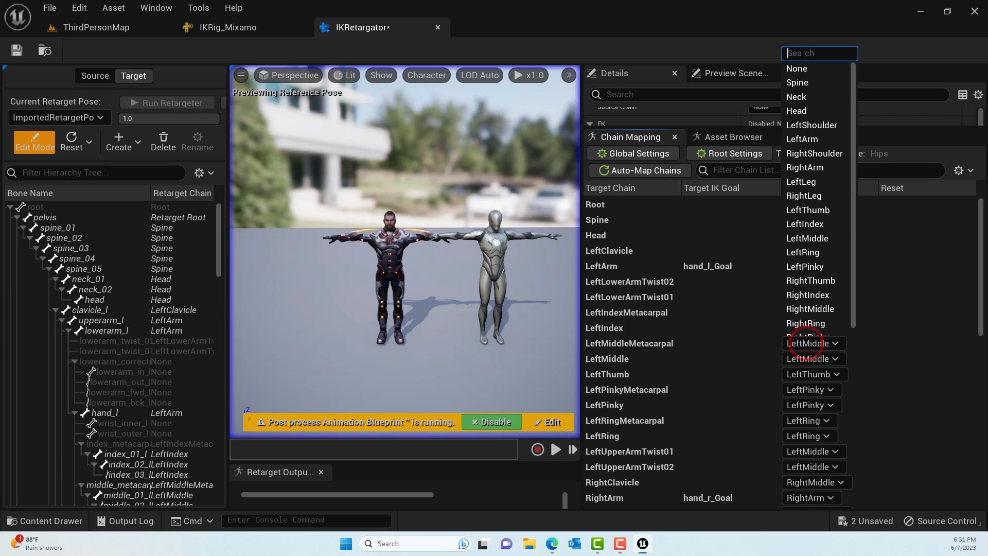
pyautogui.click(797, 65)
pyautogui.scroll(-1, 692, 351)
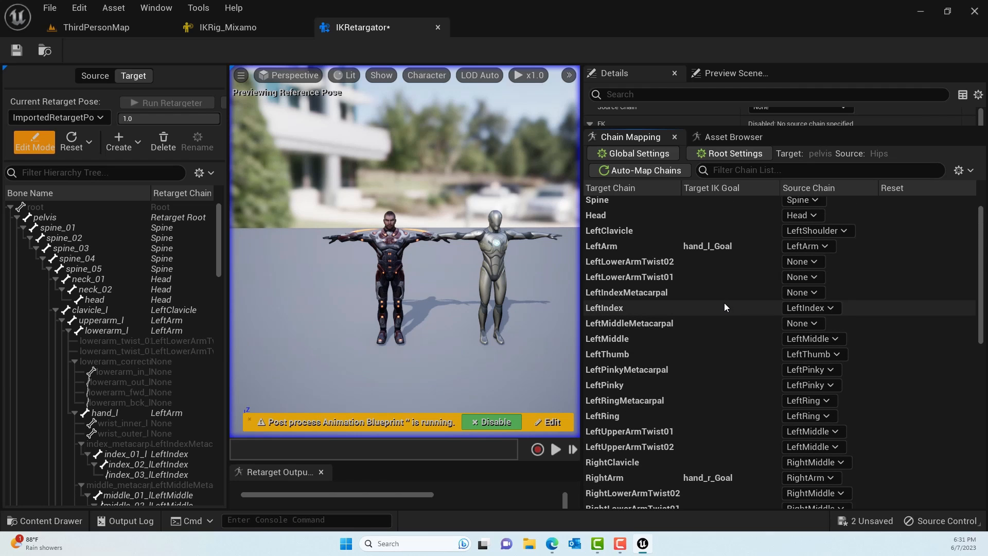
pyautogui.scroll(1, 723, 307)
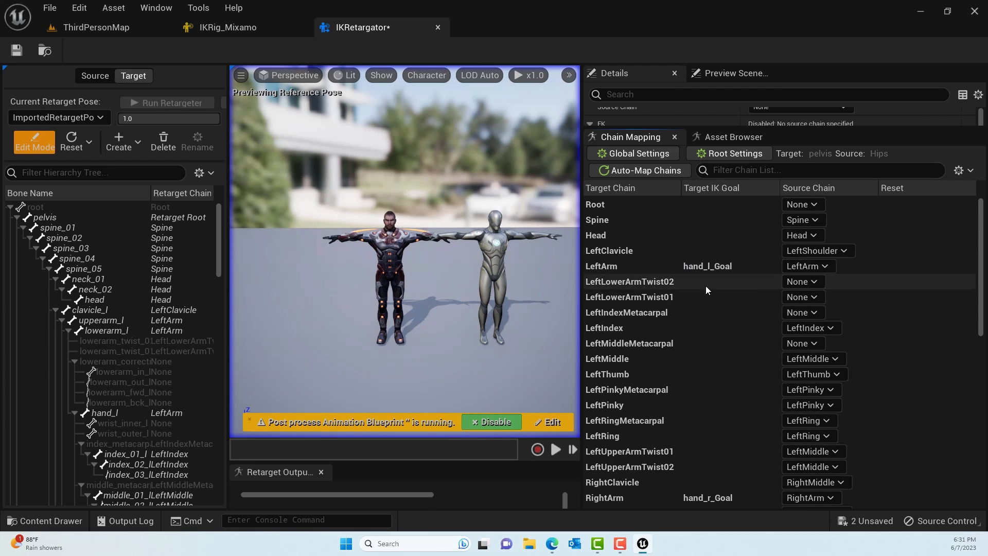
# - Set the source chains of LeftPinkyMetacarpal and LeftRingMetacarpal to None
pyautogui.scroll(-1, 742, 307)
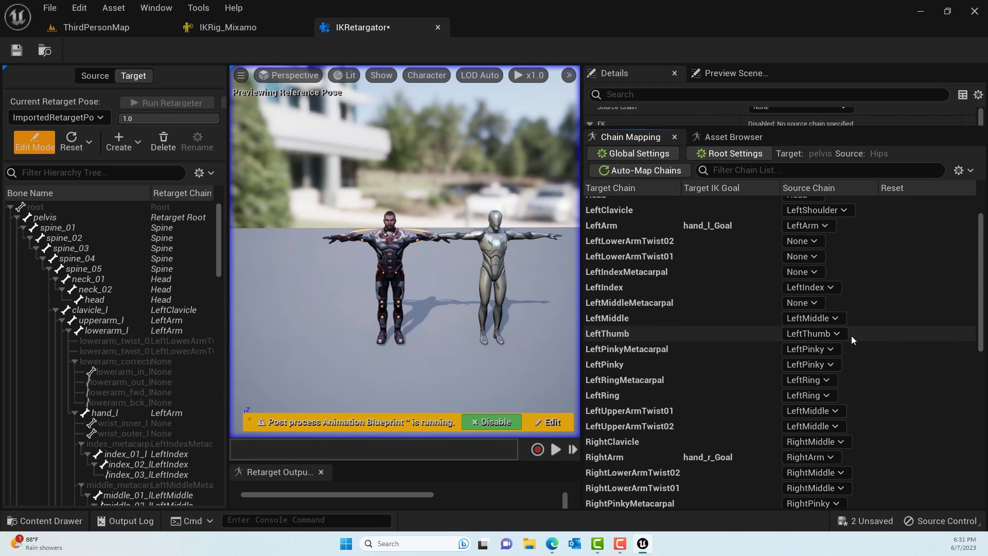
pyautogui.click(825, 350)
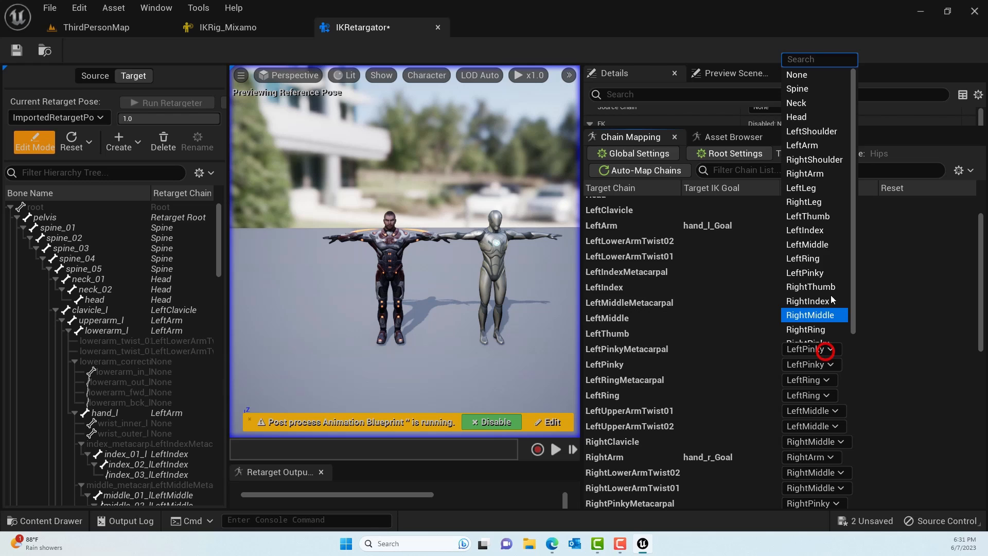
pyautogui.click(812, 77)
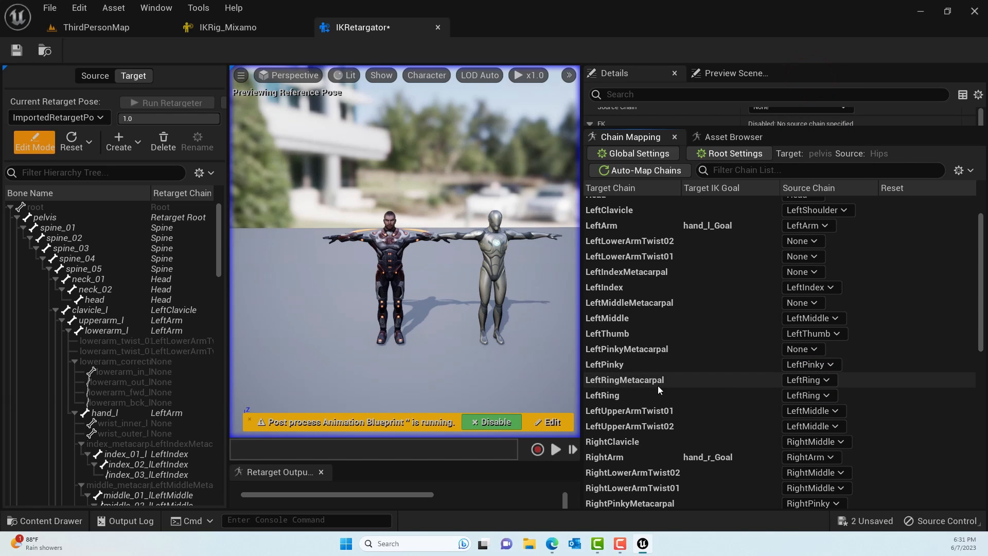
pyautogui.click(810, 383)
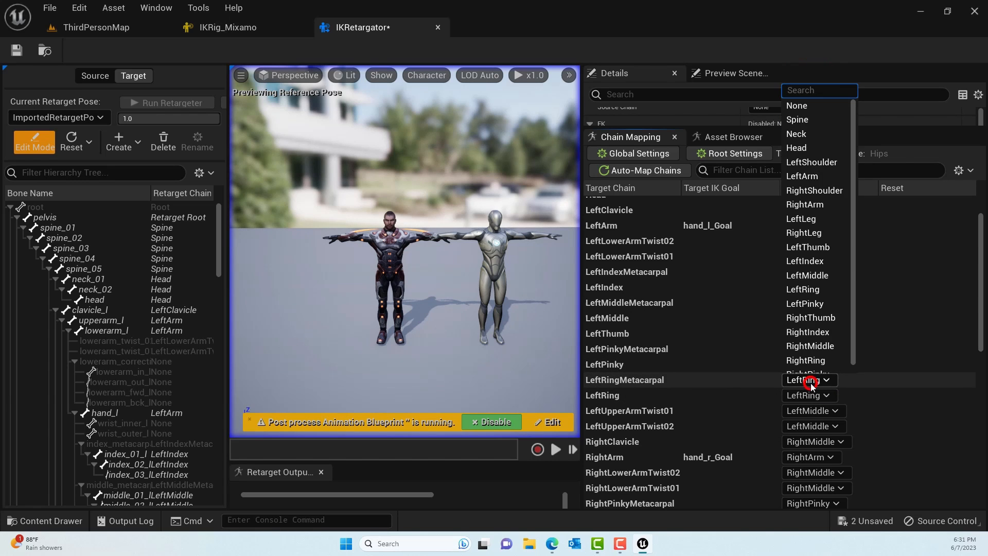
pyautogui.click(794, 101)
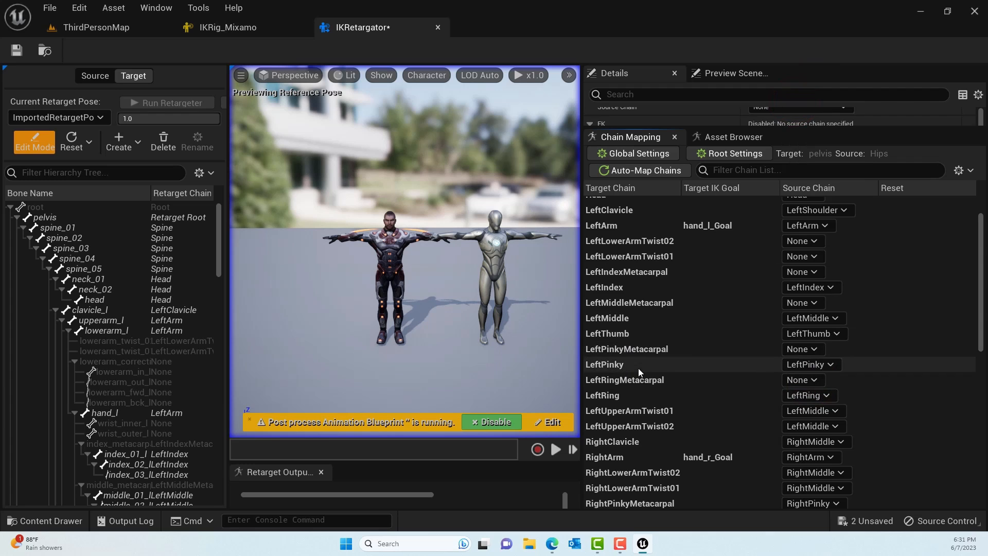
pyautogui.click(802, 381)
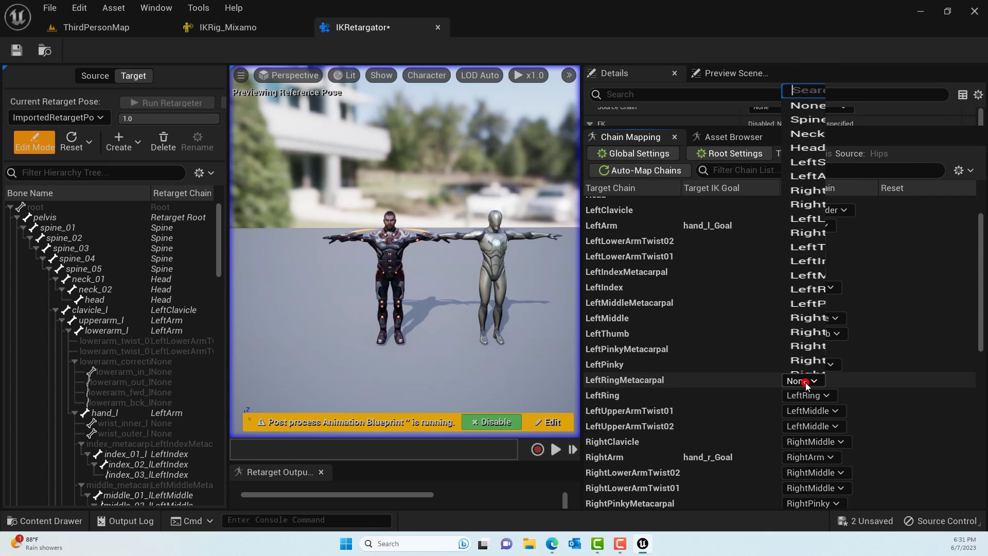
pyautogui.click(805, 107)
# - Set the source chains of LeftUpperArmTwist01 and LeftUpperArmTwist02 to None
pyautogui.scroll(-2, 730, 348)
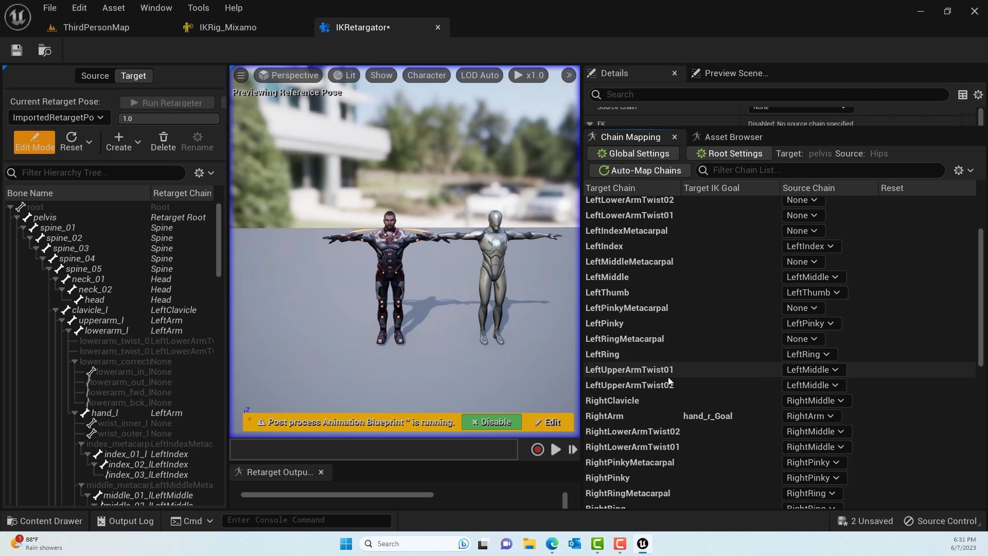
pyautogui.click(793, 369)
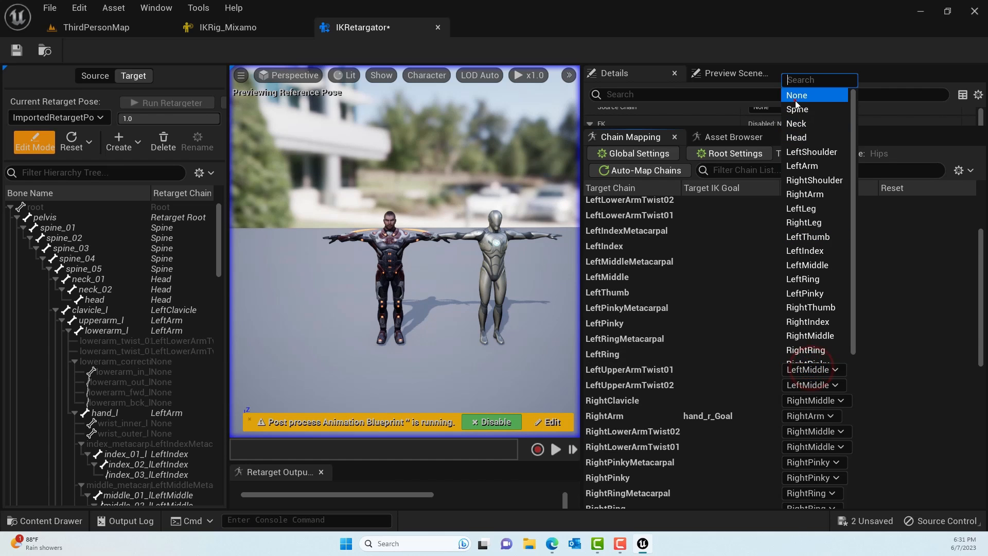
pyautogui.click(795, 98)
pyautogui.click(798, 387)
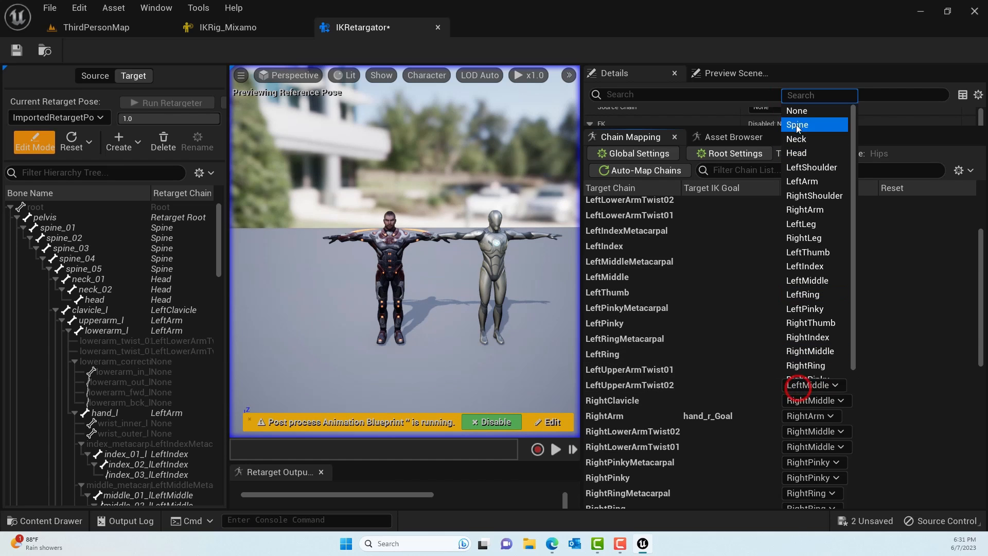
pyautogui.click(796, 111)
# - Map the RightClavicle target chain to the RightShoulder source chain
pyautogui.scroll(-1, 711, 347)
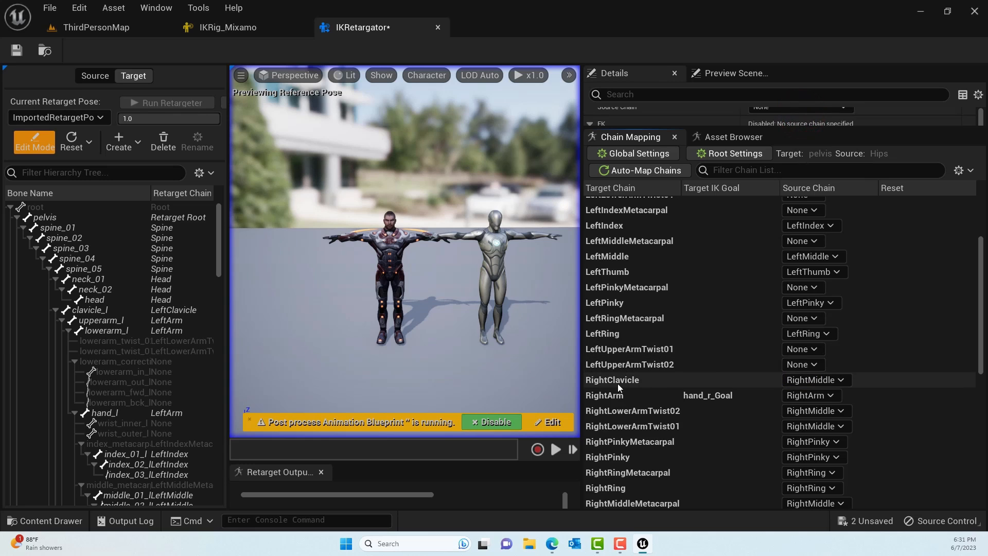
pyautogui.click(808, 383)
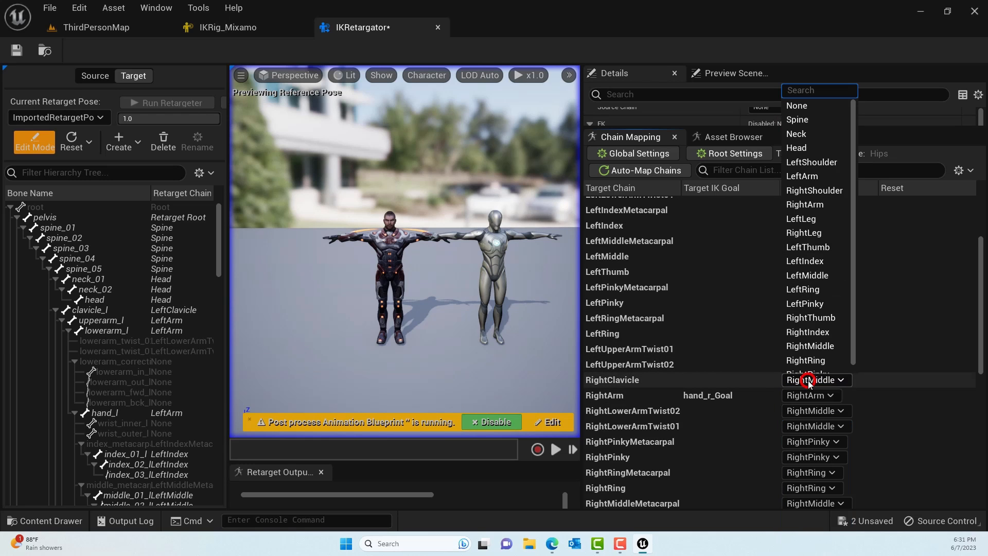
pyautogui.click(833, 191)
# - Set the source chains of RightLowerArmTwist02, RightPinkyMetacarpal and RightLowerArmTwist01 to None
pyautogui.scroll(-2, 764, 412)
pyautogui.scroll(-3, 763, 411)
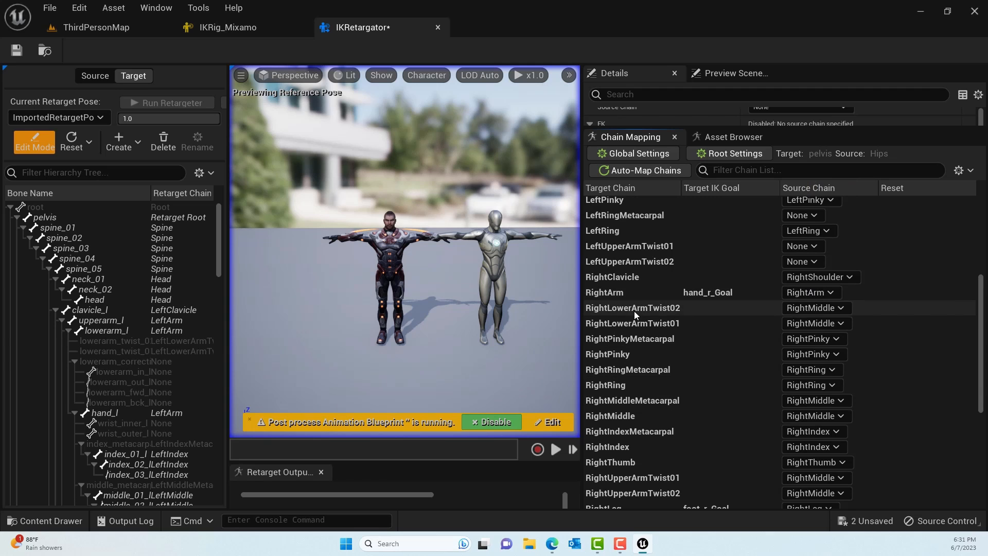
pyautogui.click(812, 309)
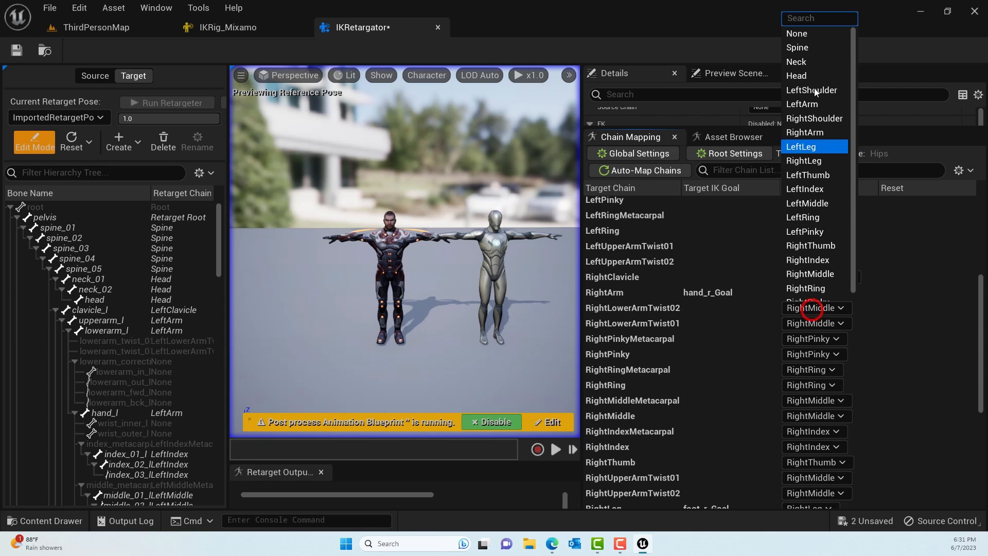
pyautogui.click(799, 33)
pyautogui.click(795, 340)
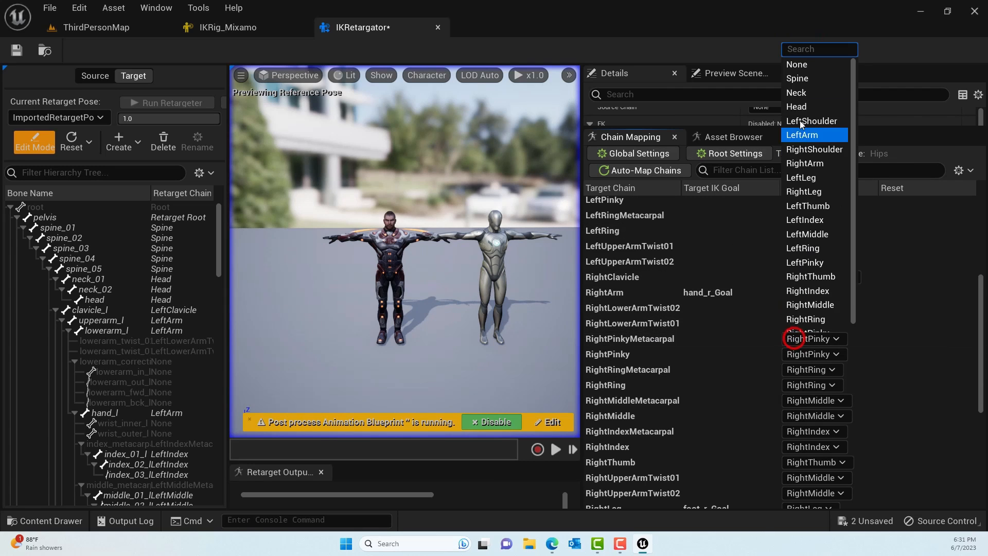
pyautogui.click(803, 66)
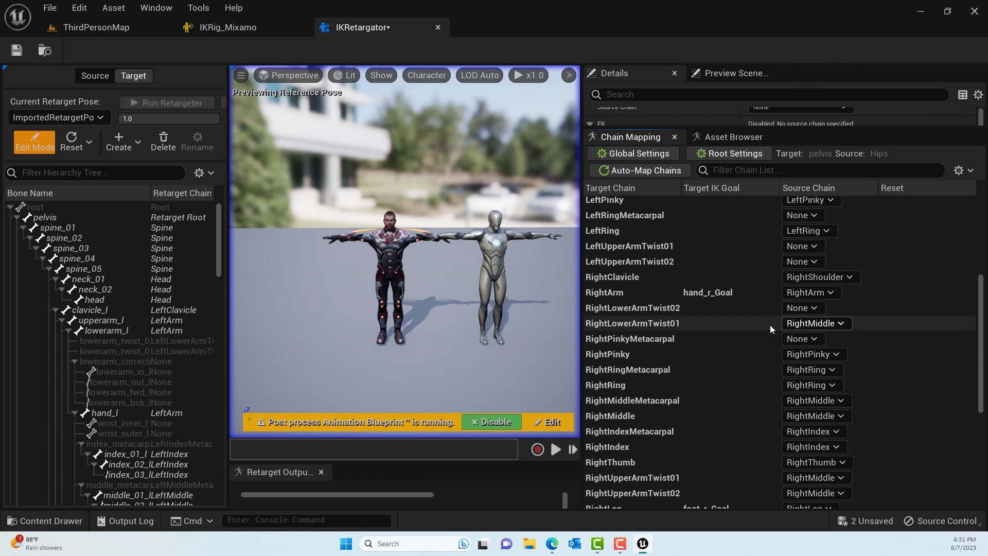
pyautogui.click(804, 324)
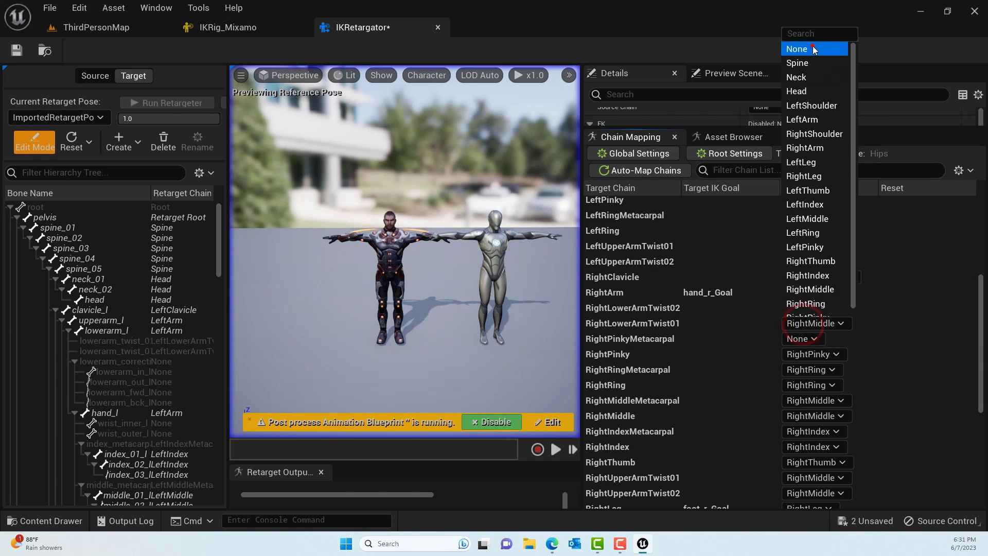
pyautogui.click(812, 45)
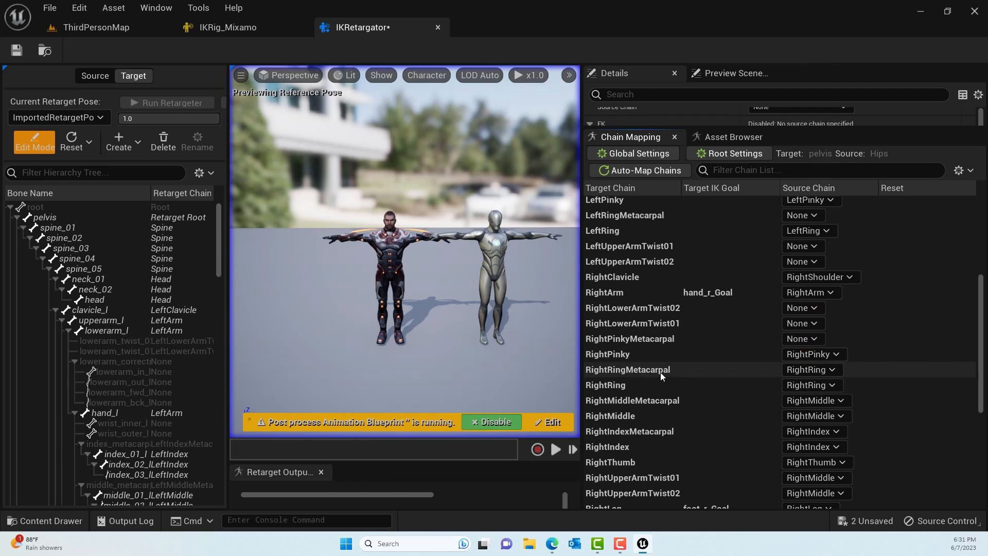
# - Set the source chains of RightRingMetacarpal, RightMiddleMetacarpal and RightIndexMetacarpal to None
pyautogui.click(813, 370)
pyautogui.click(800, 98)
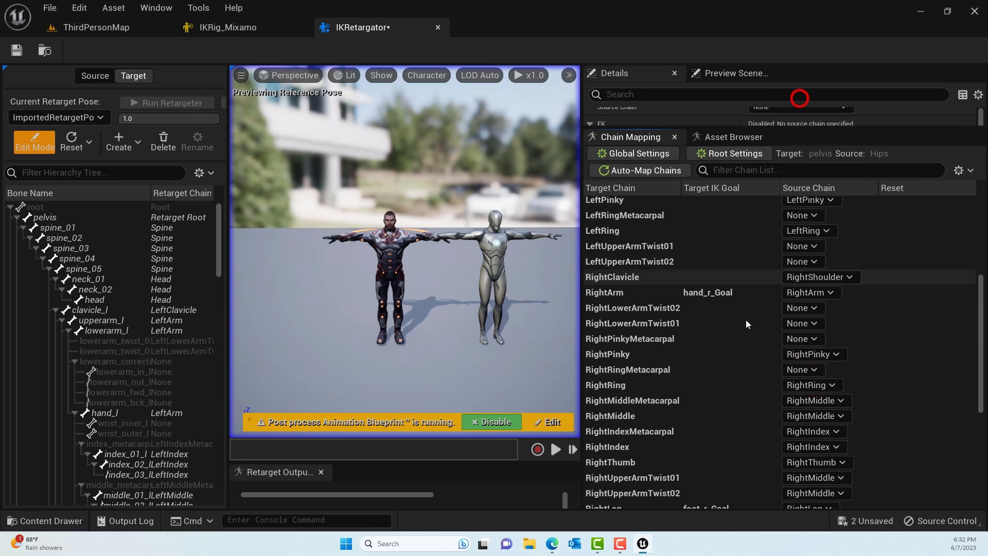
pyautogui.scroll(-2, 735, 353)
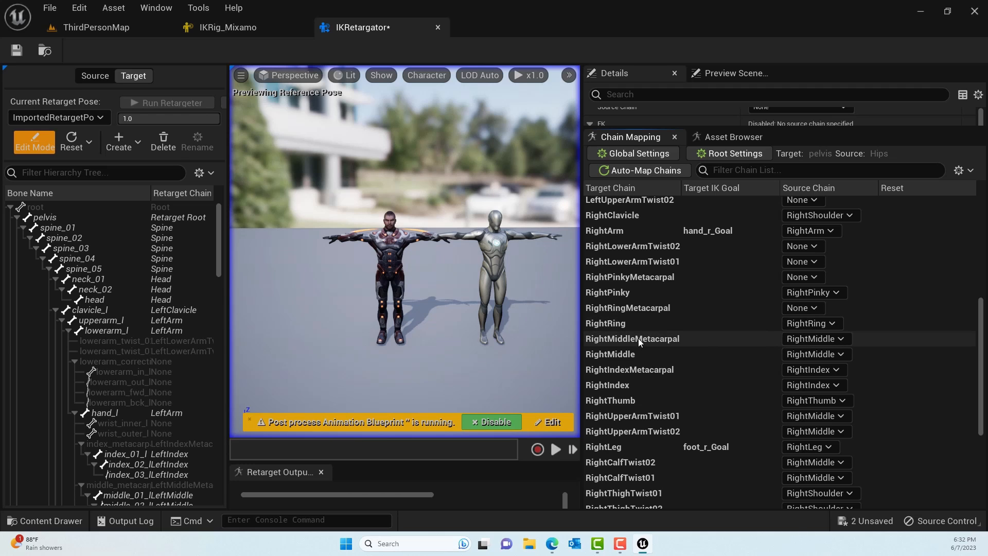
pyautogui.click(818, 339)
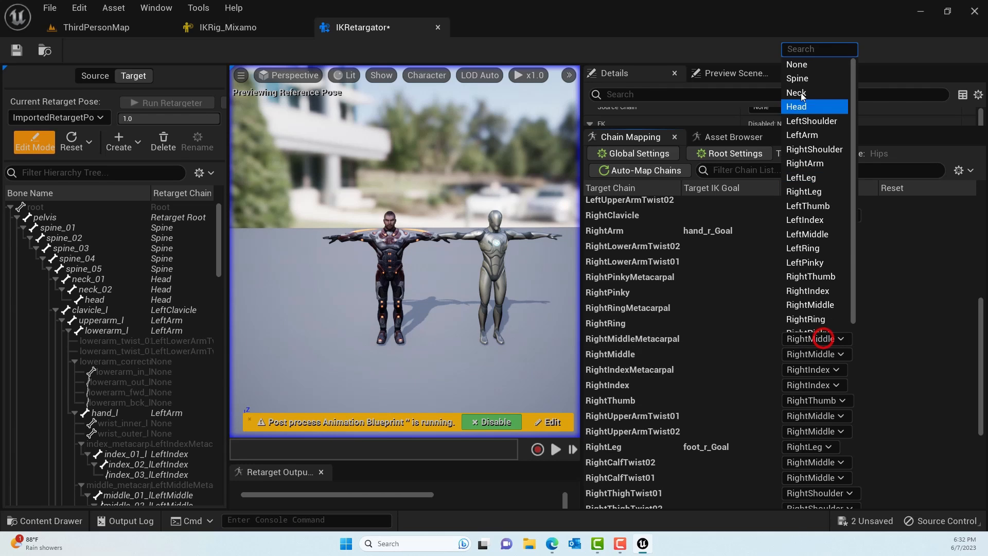
pyautogui.click(806, 65)
pyautogui.click(817, 369)
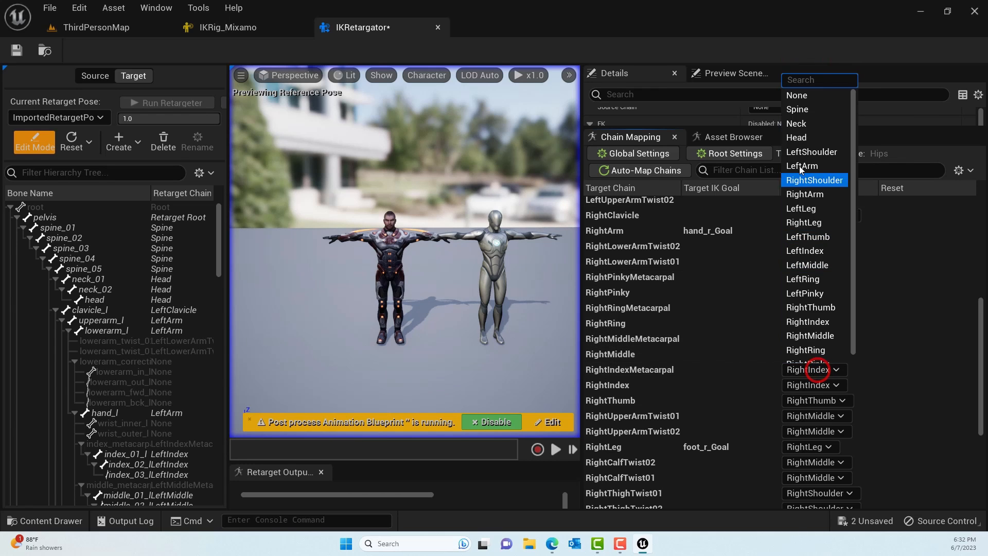
pyautogui.click(807, 99)
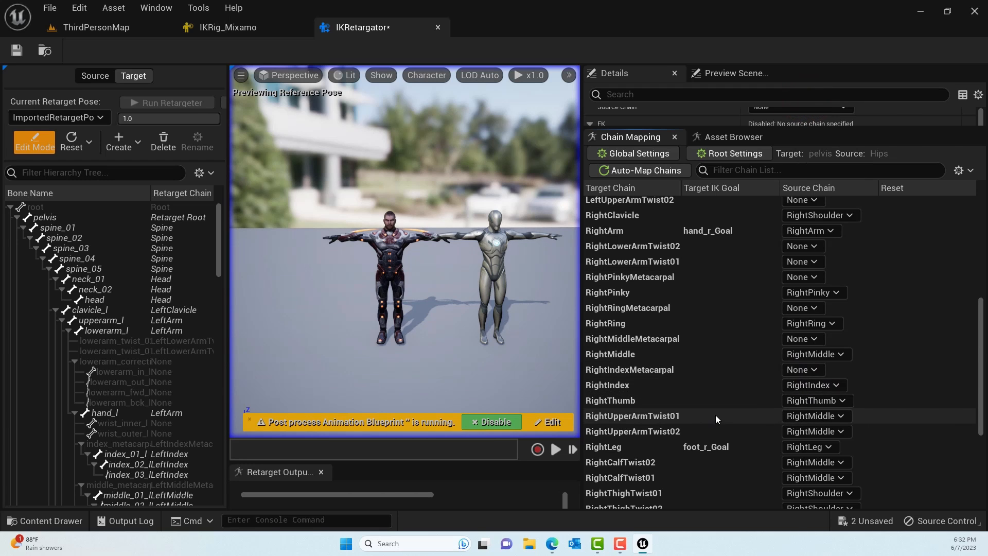
# - Set the source chains of RightUpperArmTwist01 and RightUpperArmTwist02 to None
pyautogui.scroll(-5, 715, 415)
pyautogui.click(817, 333)
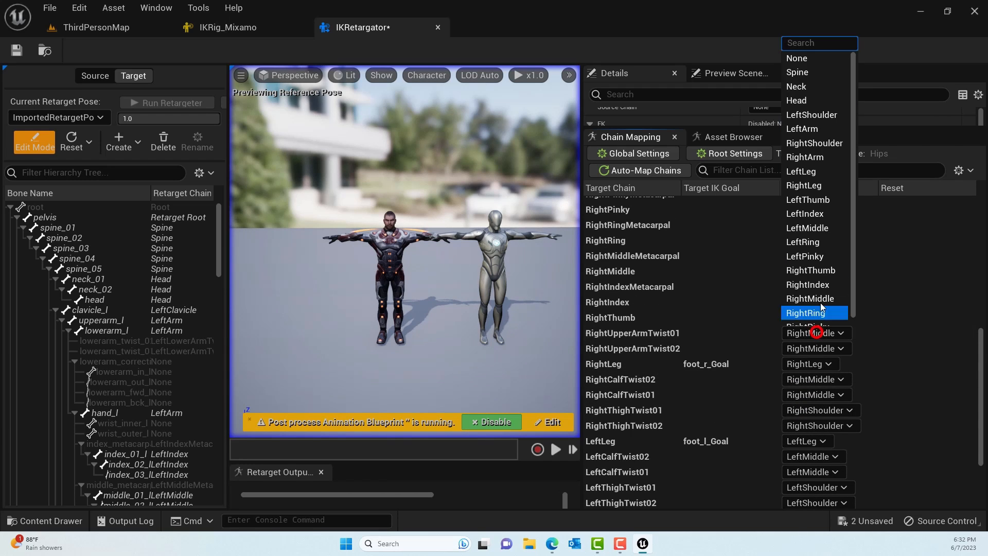
pyautogui.click(810, 61)
pyautogui.click(797, 349)
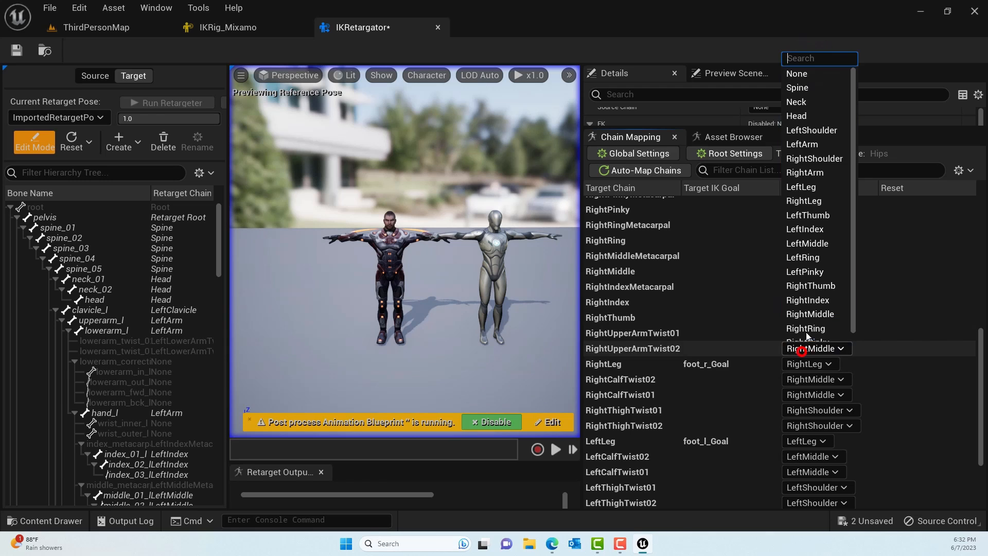
pyautogui.click(804, 76)
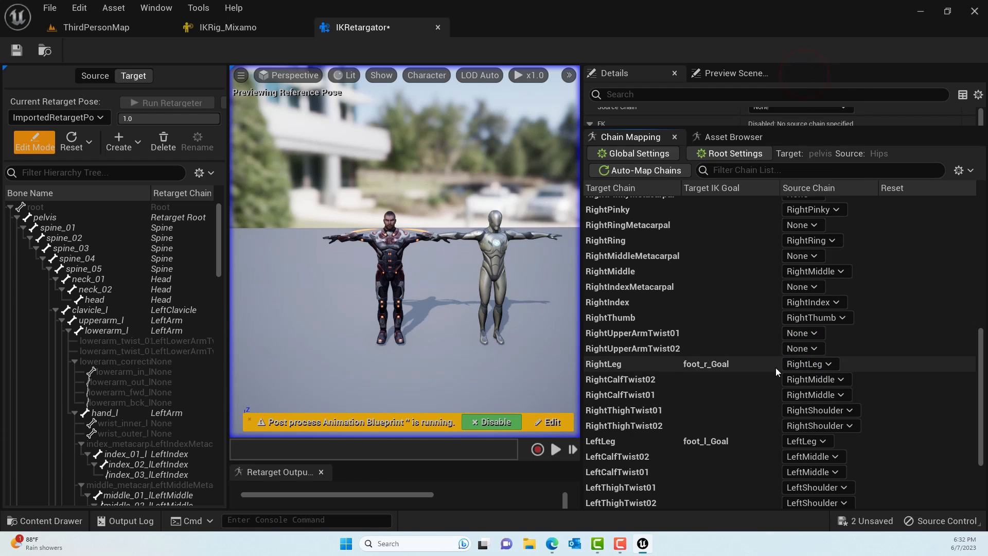
# - Set the source chains of RightCalfTwist02 and RightCalfTwist01 to None
pyautogui.click(807, 381)
pyautogui.click(802, 105)
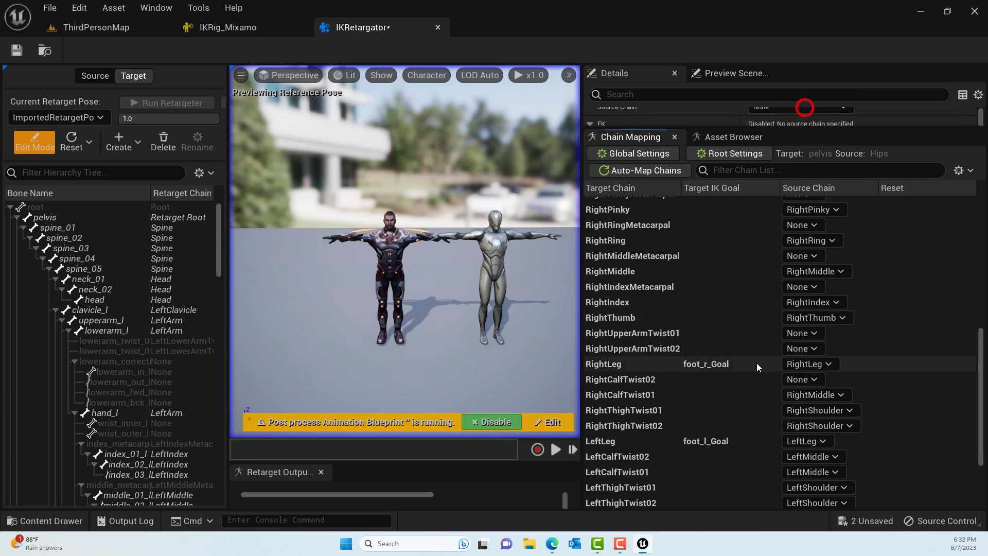
pyautogui.scroll(-1, 754, 365)
pyautogui.click(796, 355)
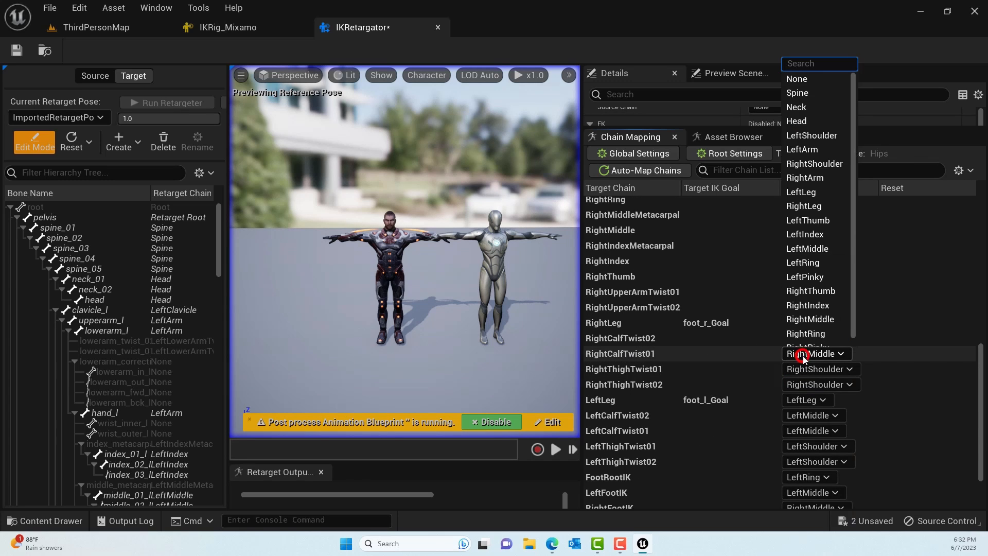
pyautogui.click(800, 80)
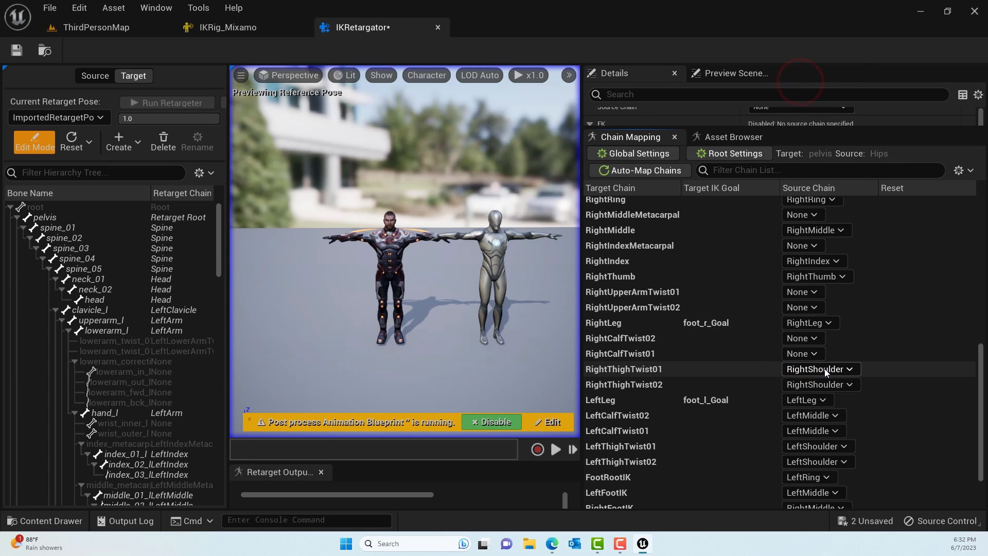
# - Set the source chains of RightThighTwist01 and RightThighTwist02 to None
pyautogui.click(824, 368)
pyautogui.click(806, 106)
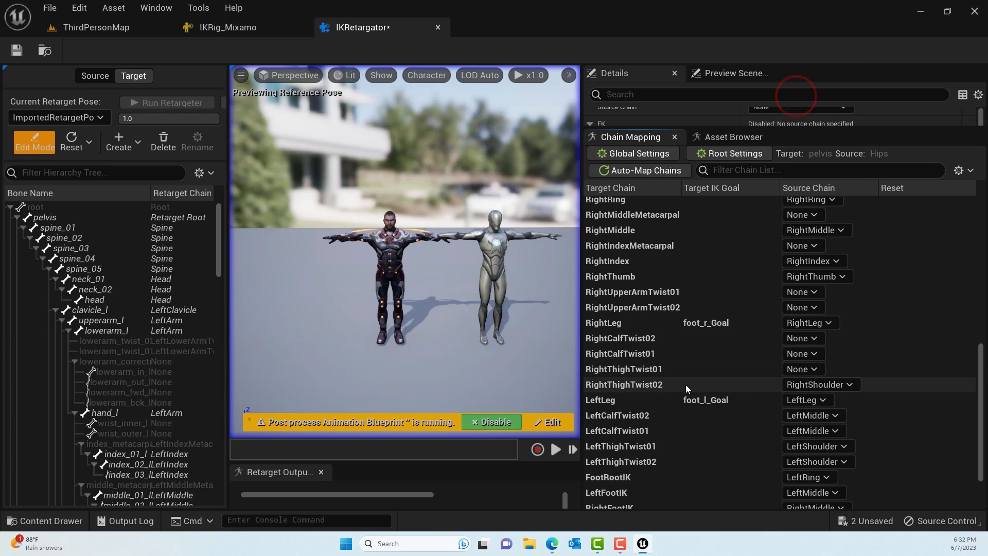
pyautogui.click(812, 385)
pyautogui.click(805, 112)
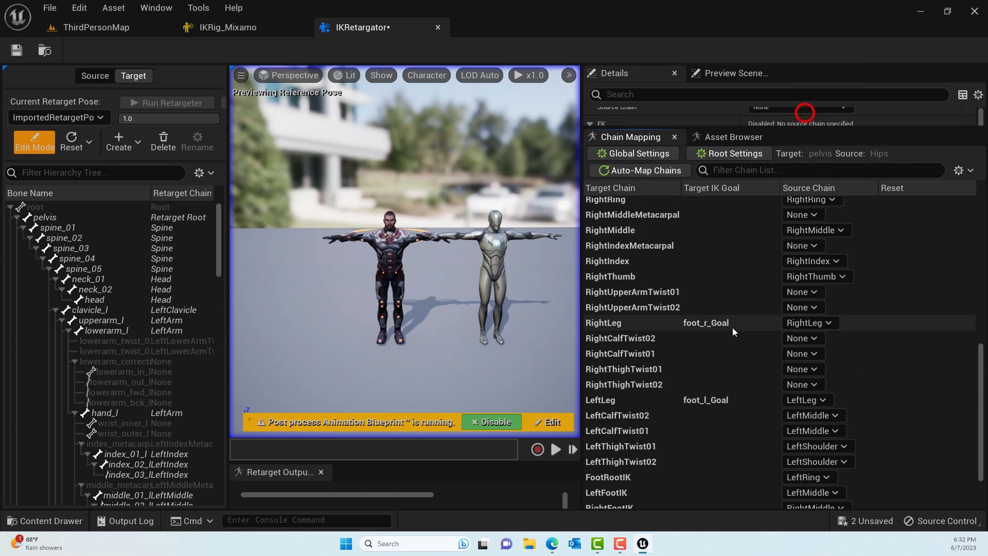
# - Set the source chains of LeftCalfTwist02 and LeftCalfTwist01 to None
pyautogui.scroll(-3, 734, 340)
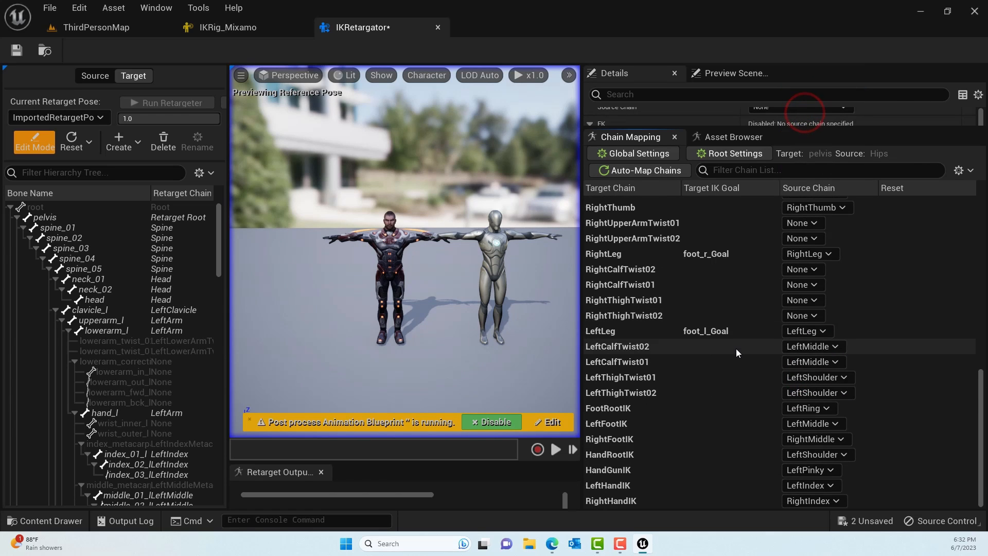
pyautogui.click(817, 346)
pyautogui.click(802, 74)
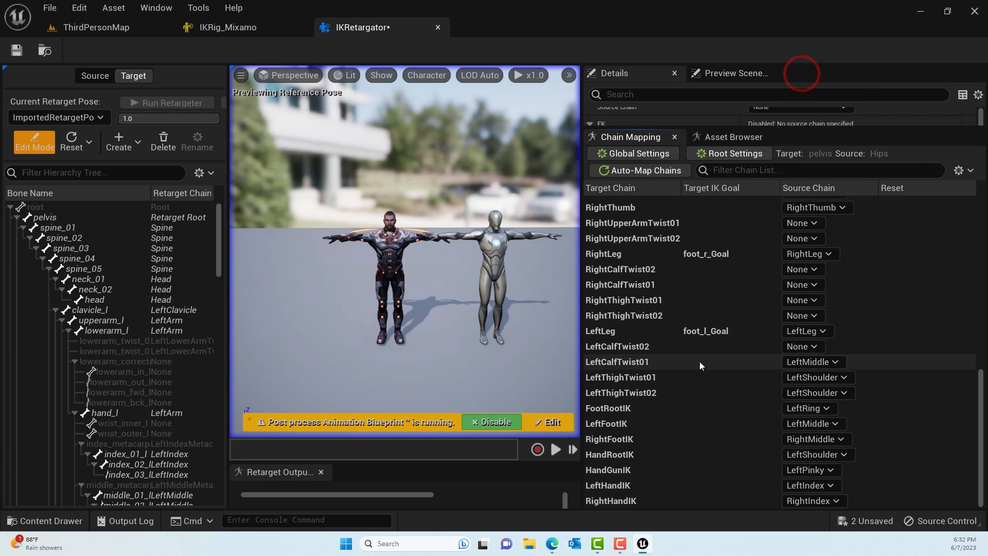
pyautogui.click(802, 363)
pyautogui.click(803, 87)
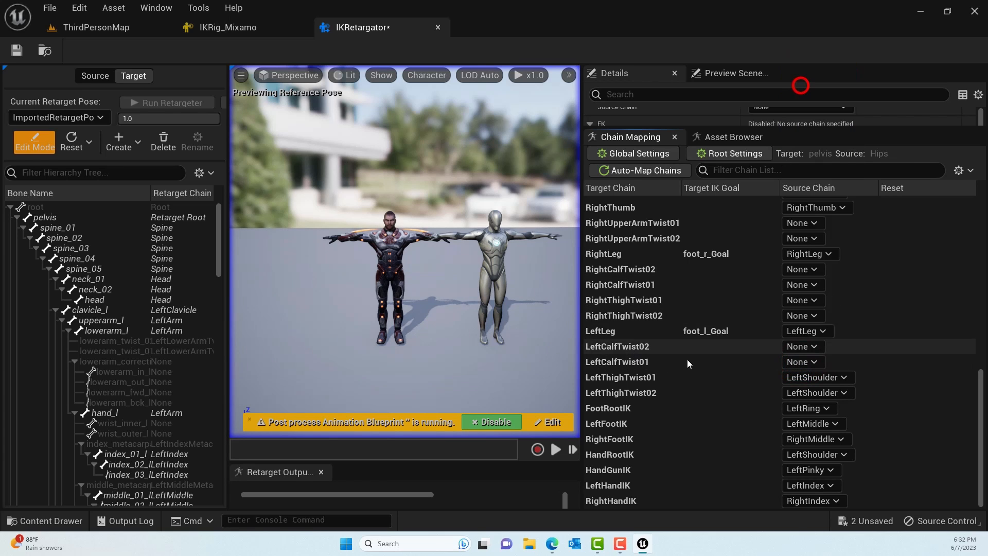
# - Set the source chains of LeftThighTwist01 and LeftThighTwist02 to None
pyautogui.click(815, 378)
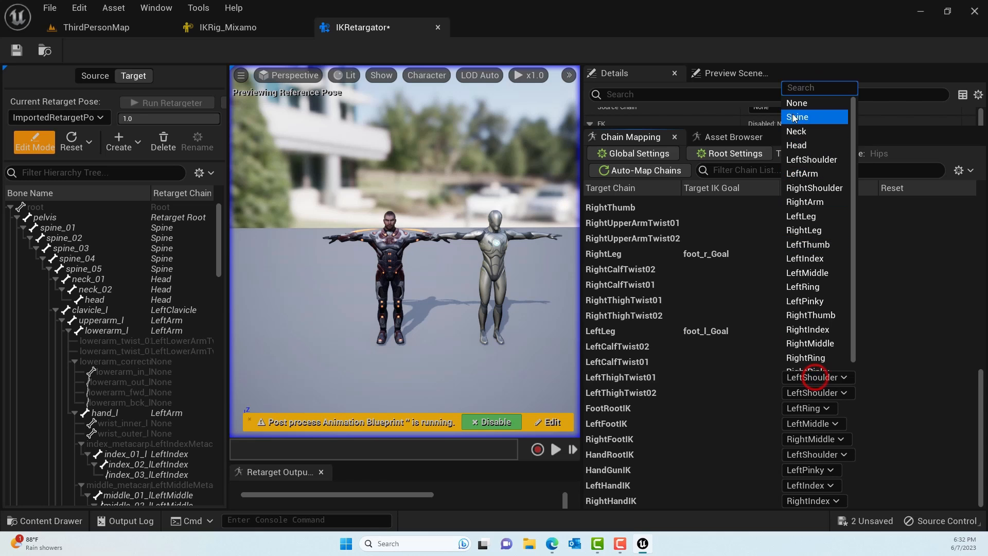
pyautogui.click(795, 103)
pyautogui.click(802, 393)
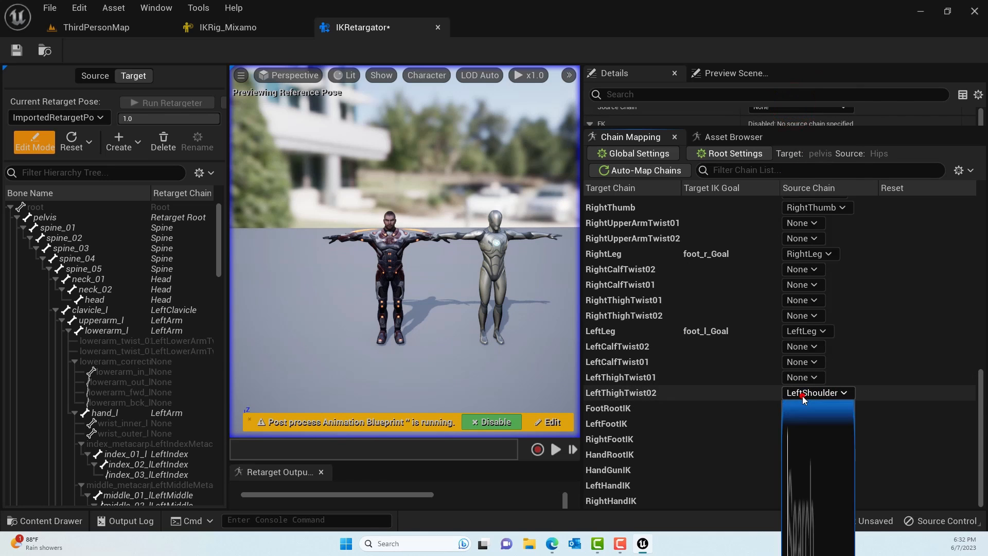
pyautogui.click(808, 119)
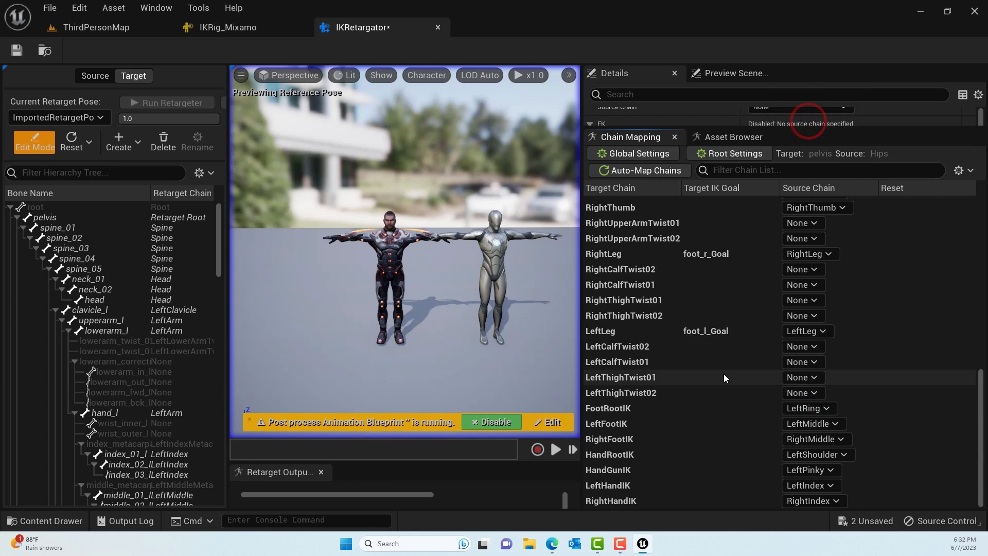
# - Set the source chains of FootRootIK, LeftFootIK and RightFootIK to None
pyautogui.click(798, 410)
pyautogui.click(807, 136)
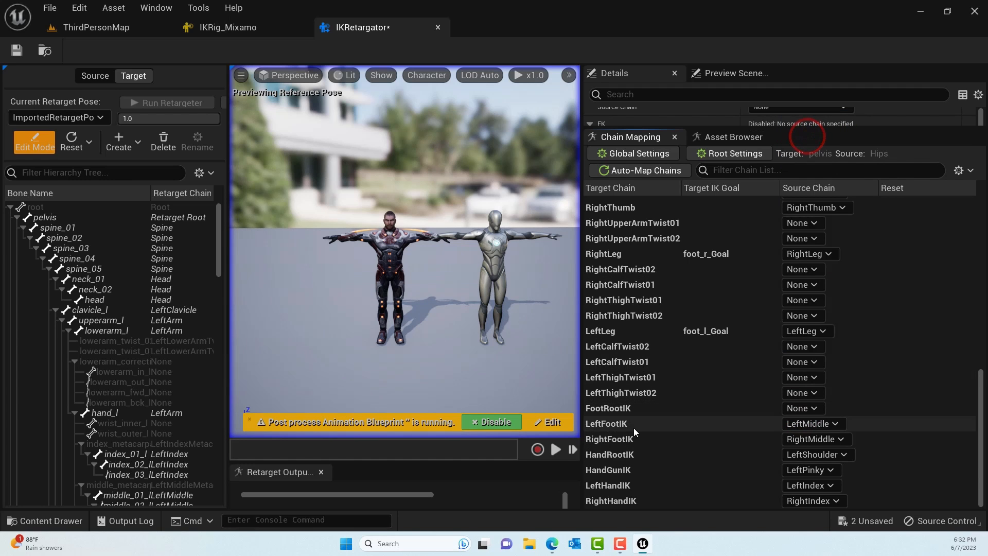
pyautogui.click(805, 424)
pyautogui.click(802, 157)
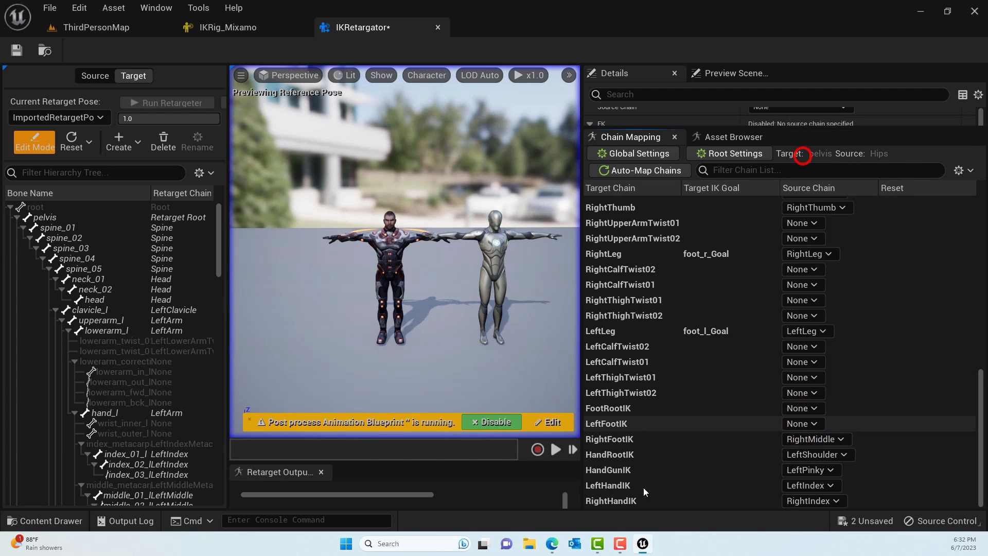
pyautogui.click(806, 438)
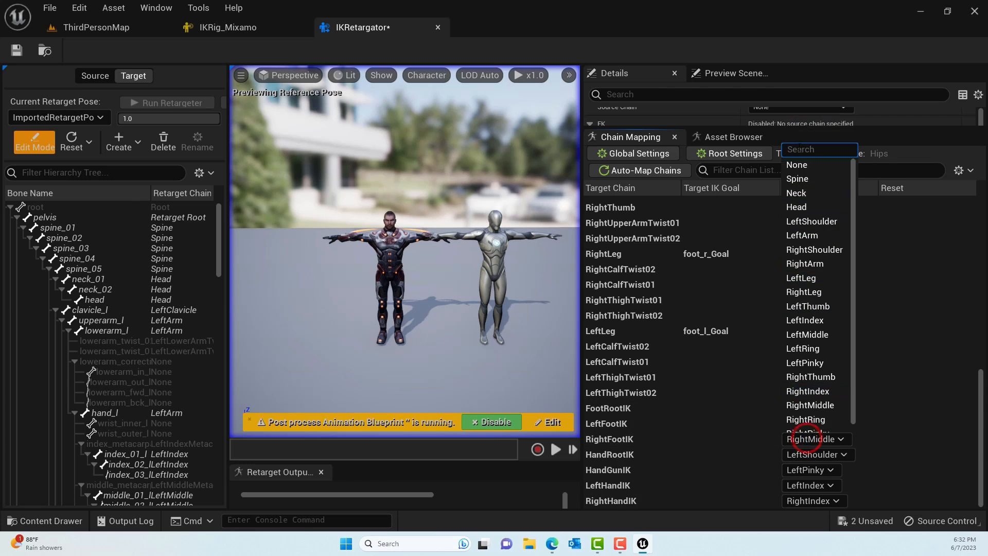
pyautogui.click(798, 165)
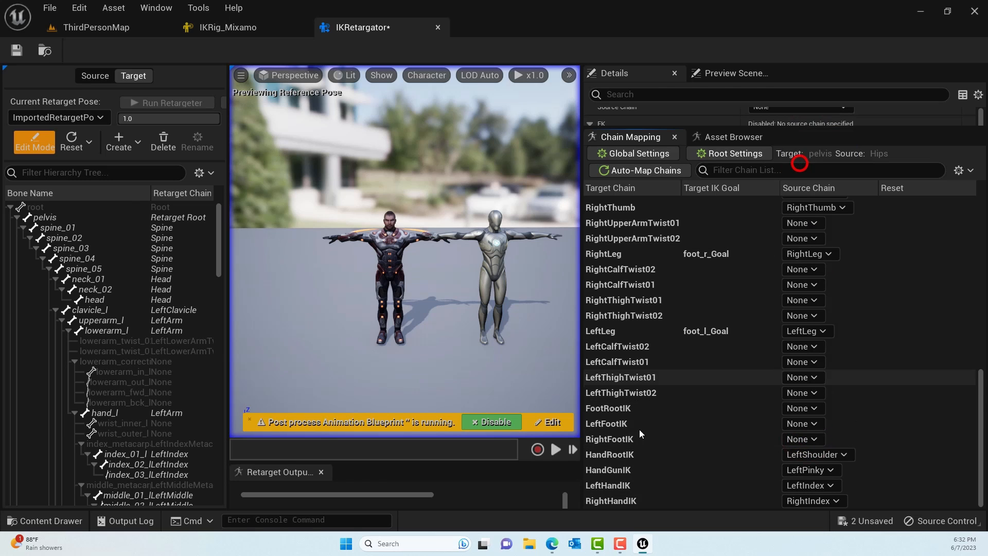
# - Set the source chains of HandRootIK, HandGunIK, LeftHandIK and RightHandIK to None, and save the IKRetargator asset
pyautogui.click(829, 455)
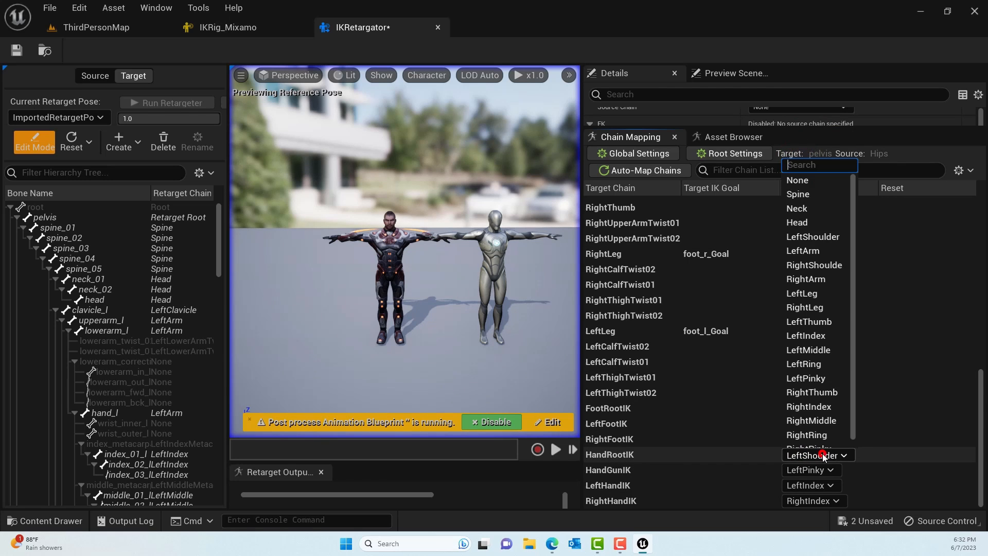
pyautogui.click(797, 181)
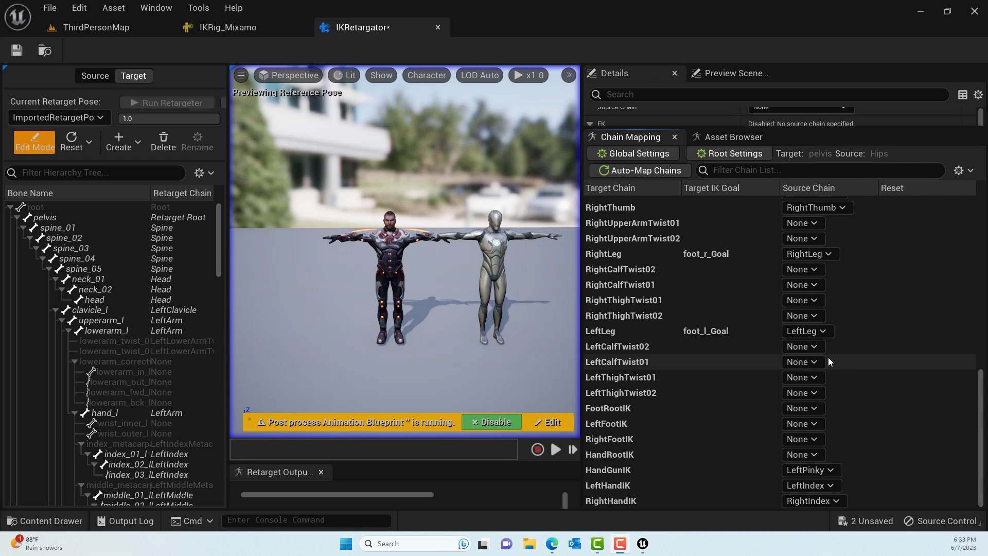
pyautogui.click(822, 470)
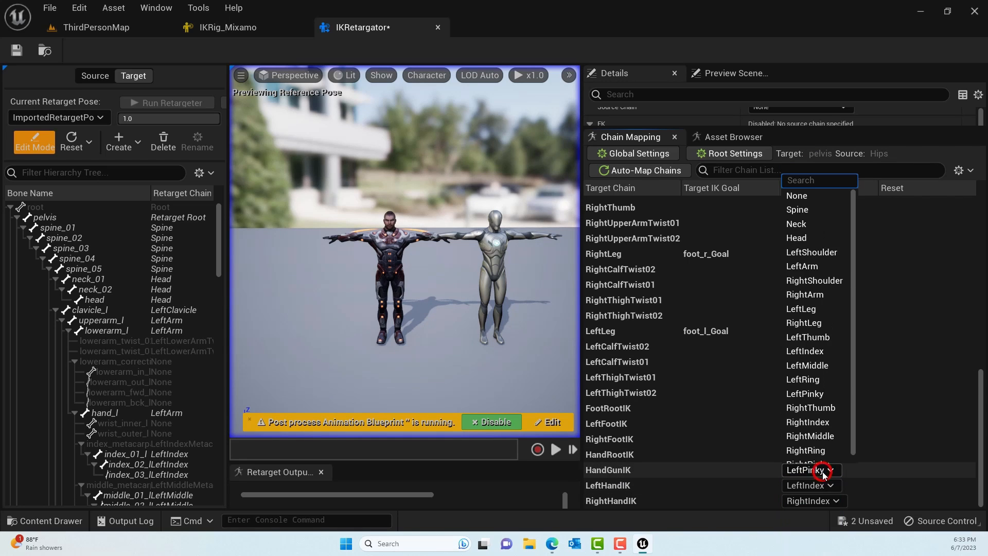
pyautogui.click(809, 199)
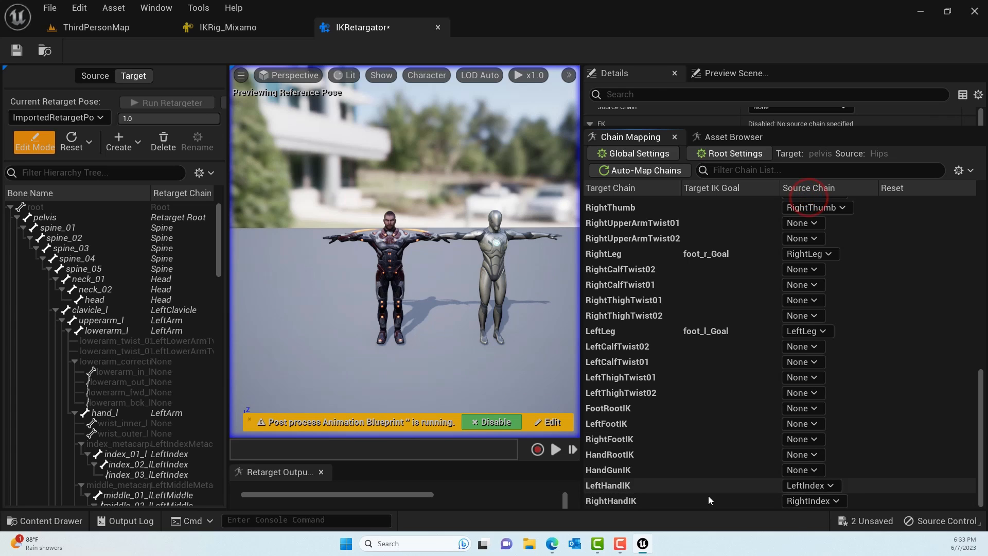
pyautogui.click(831, 485)
pyautogui.click(818, 210)
pyautogui.click(821, 501)
pyautogui.click(820, 227)
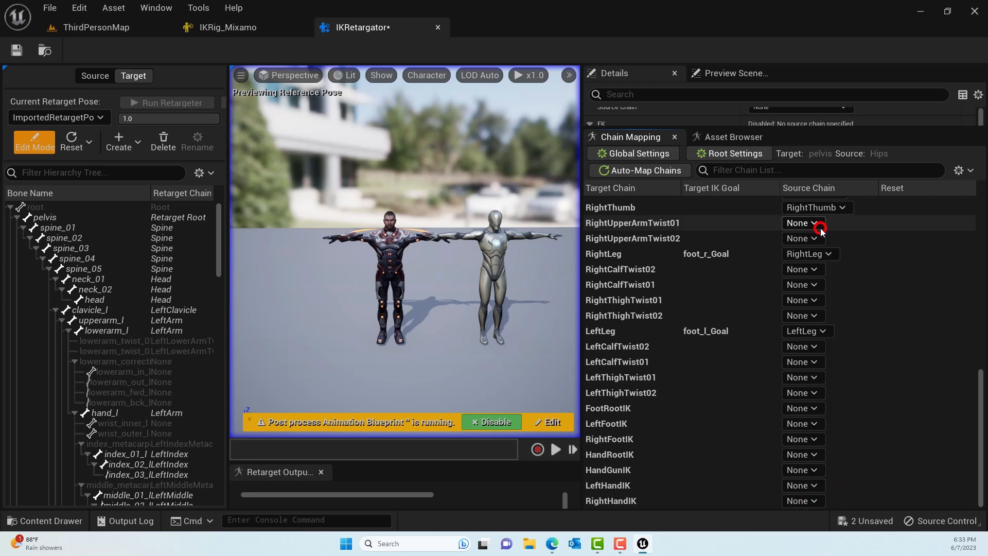
pyautogui.click(17, 50)
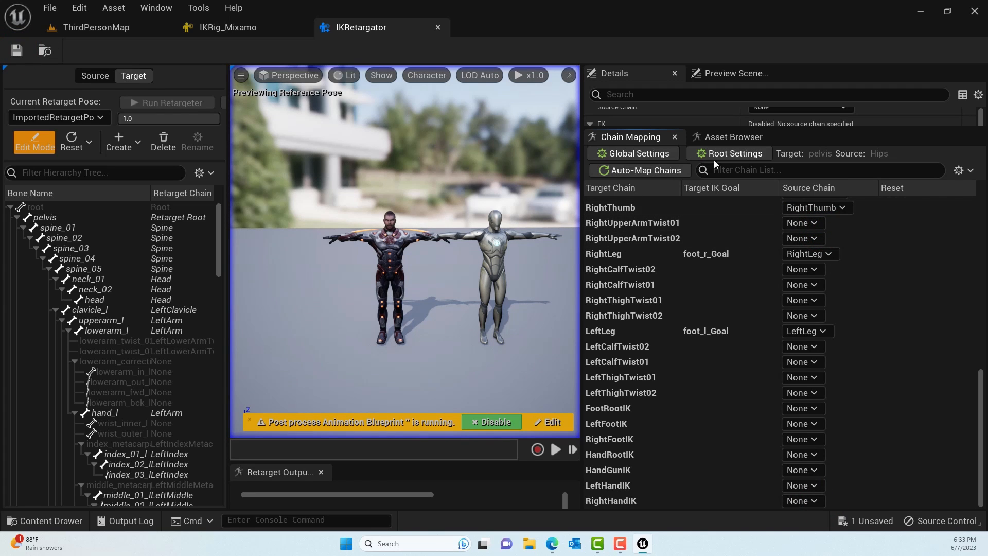
# - Play the Wave_Hip_Hop_Dance animation on both characters and widen the viewport to compare their motion
pyautogui.click(729, 138)
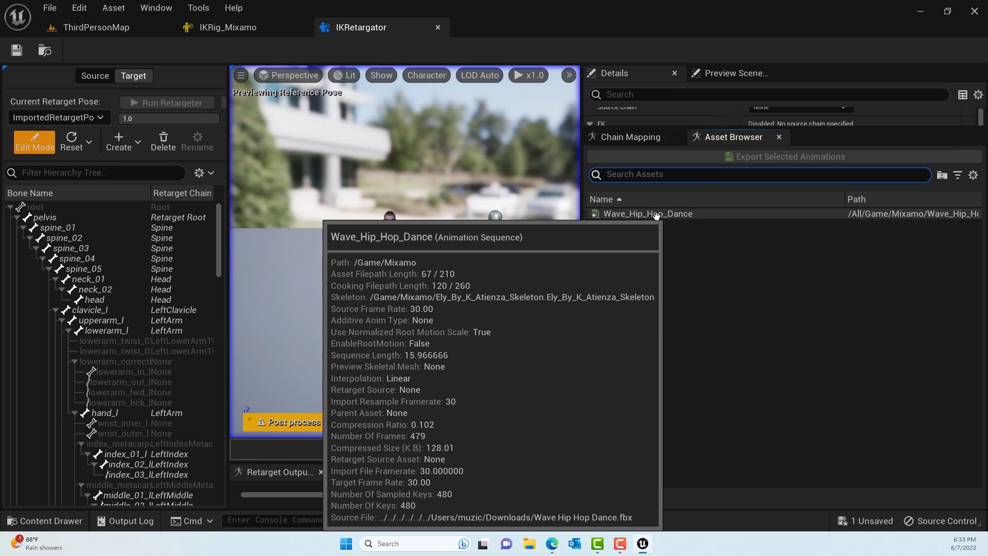
pyautogui.doubleClick(656, 215)
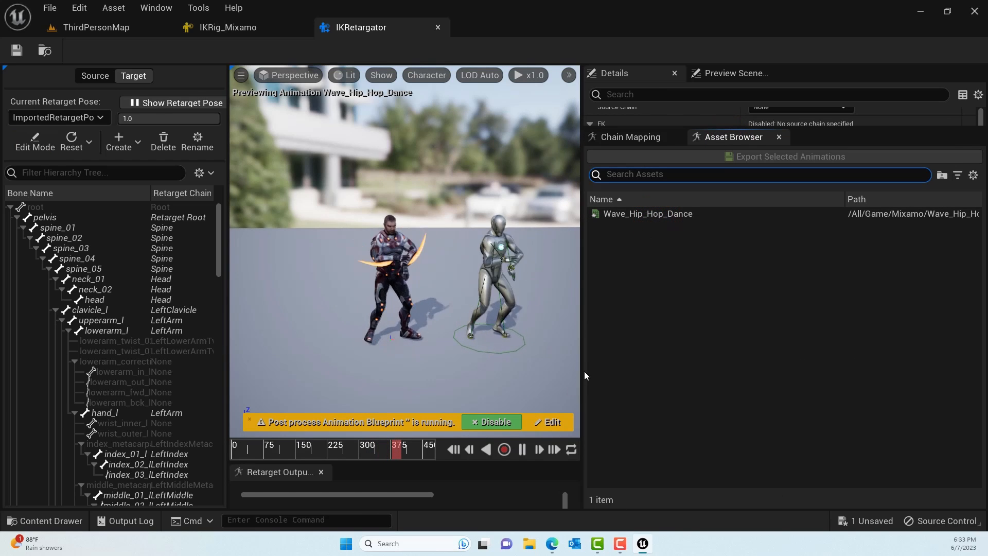
pyautogui.moveTo(581, 374); pyautogui.dragTo(818, 364)
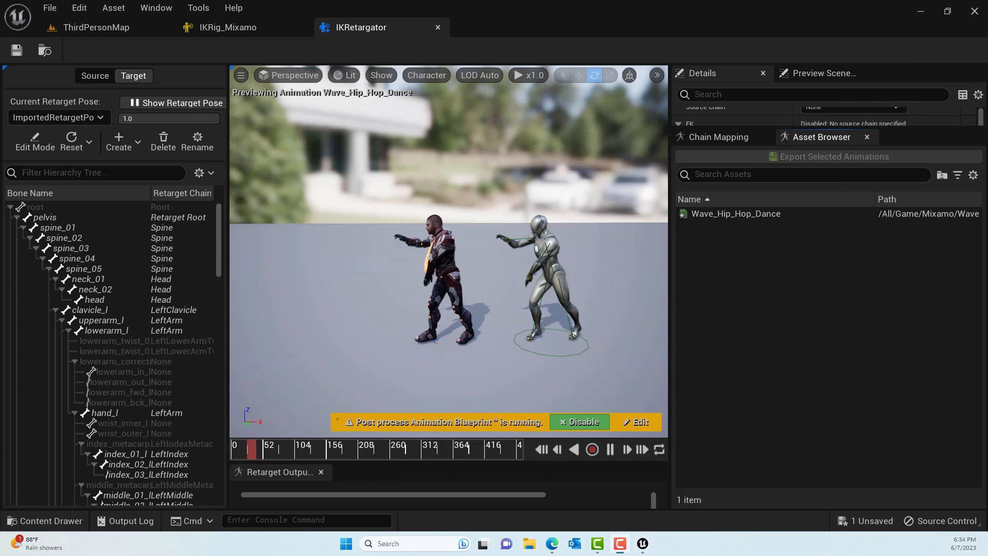
# - Start exporting the retargeted Wave_Hip_Hop_Dance animation and create a mannyanims folder under Content as its destination
pyautogui.click(746, 214)
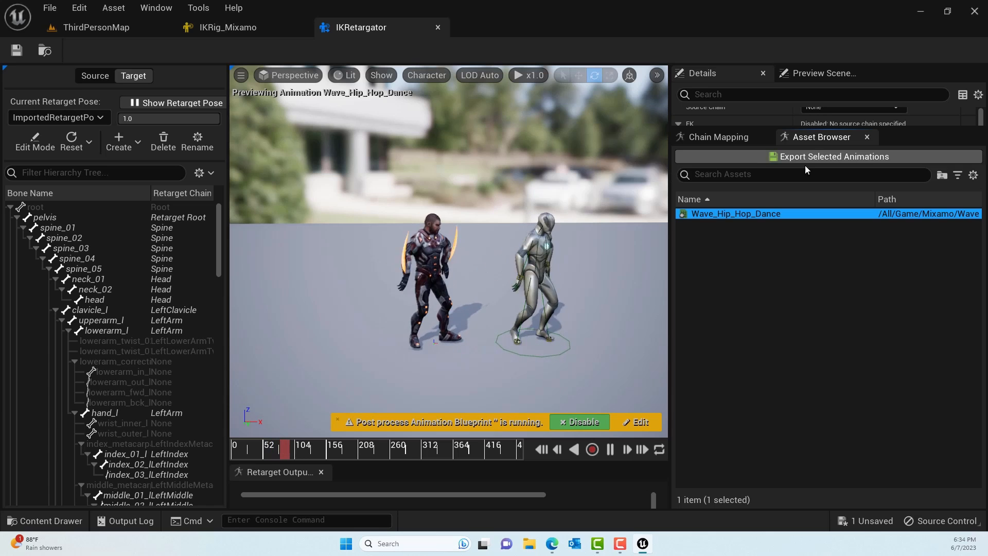
pyautogui.click(819, 158)
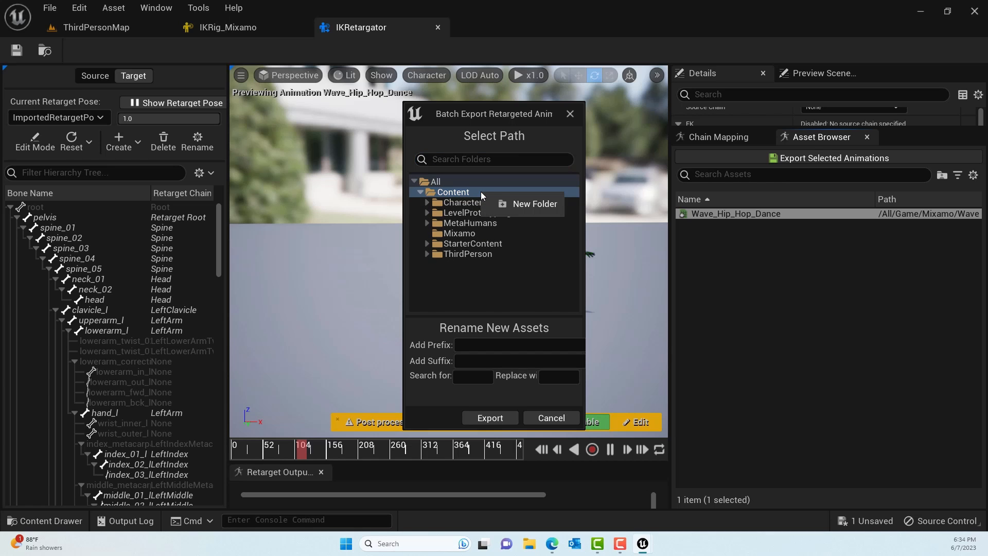
pyautogui.click(516, 203)
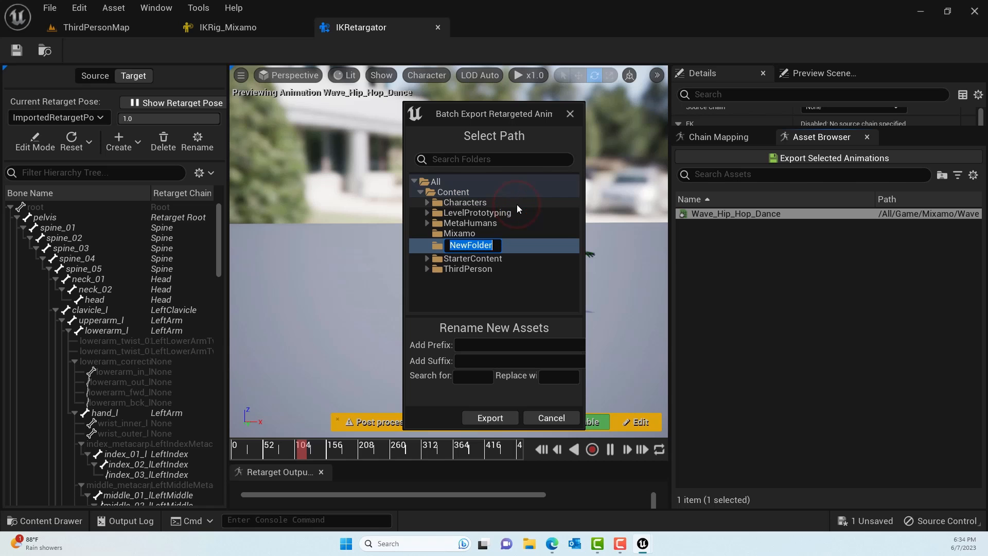
pyautogui.write('mannyanims')
pyautogui.press('Return')
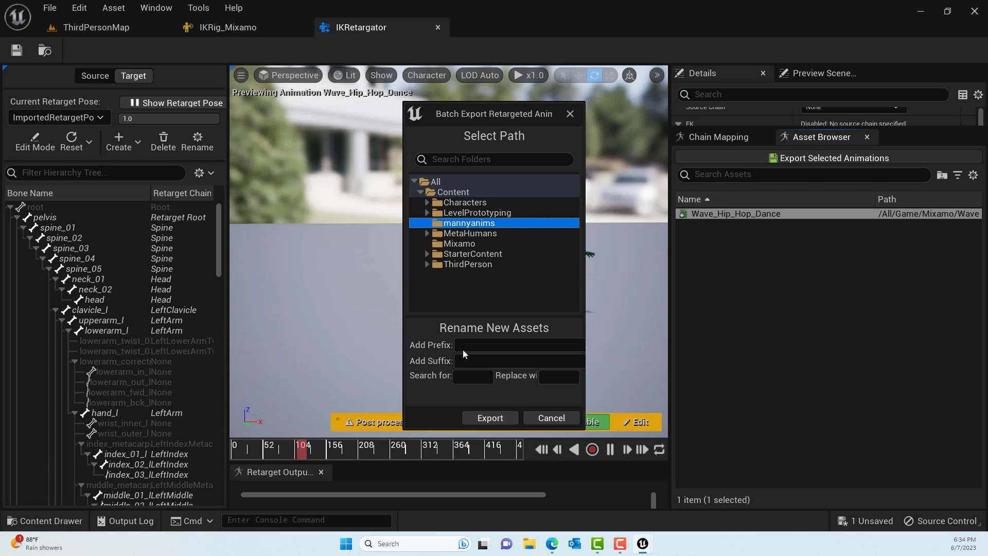
# - Export the animation with the prefix mannyanim, then preview the exported asset in its own editor and close it
pyautogui.write('mannyanim')
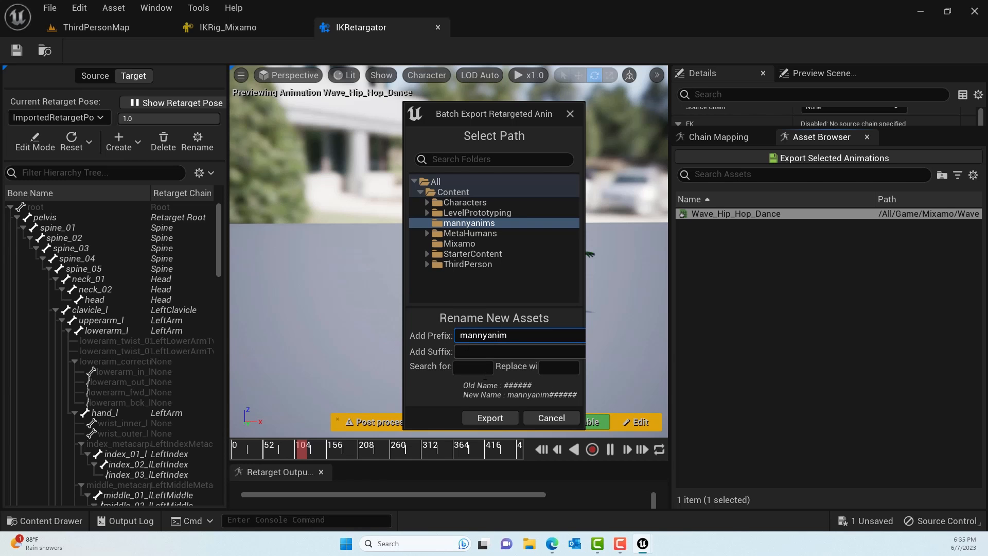
pyautogui.click(490, 418)
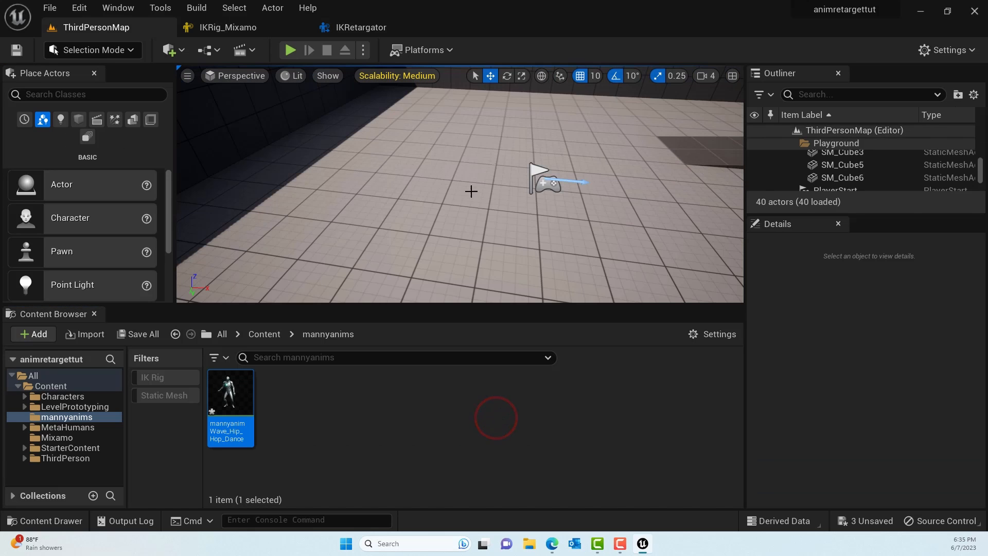
pyautogui.doubleClick(239, 410)
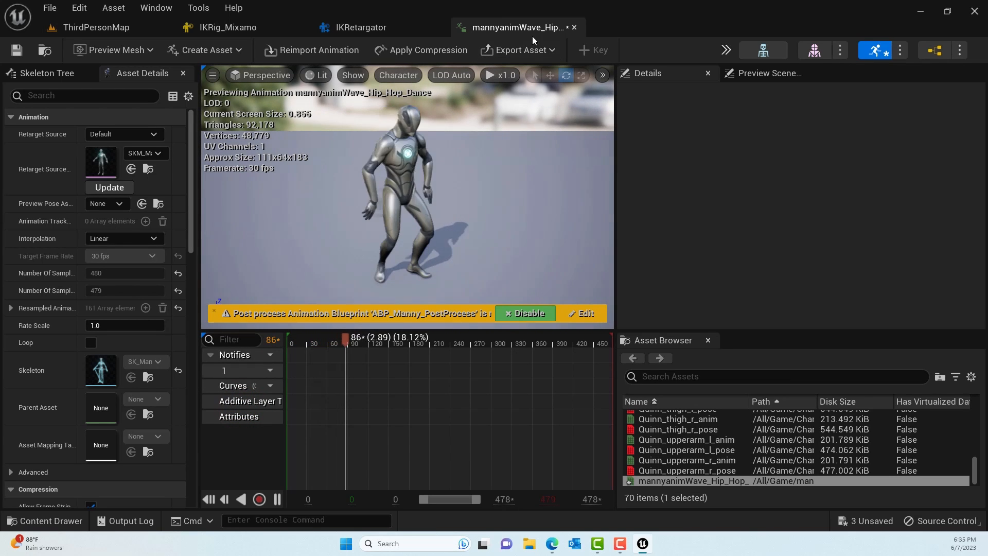
pyautogui.click(574, 27)
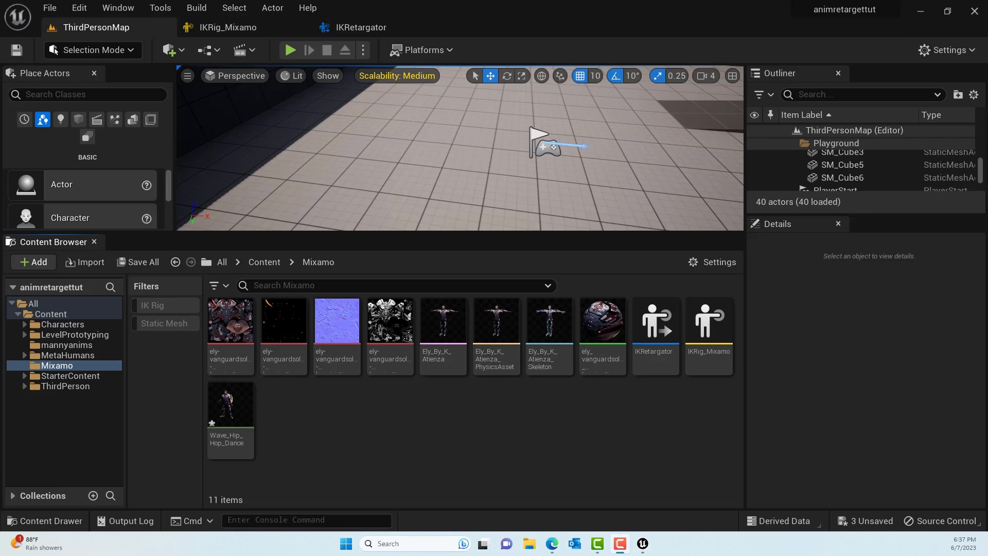
# - Rename the IKRetargator asset in the Mixamo folder as IKRetargator_mixamotomanny
pyautogui.click(654, 360)
pyautogui.rightClick(656, 363)
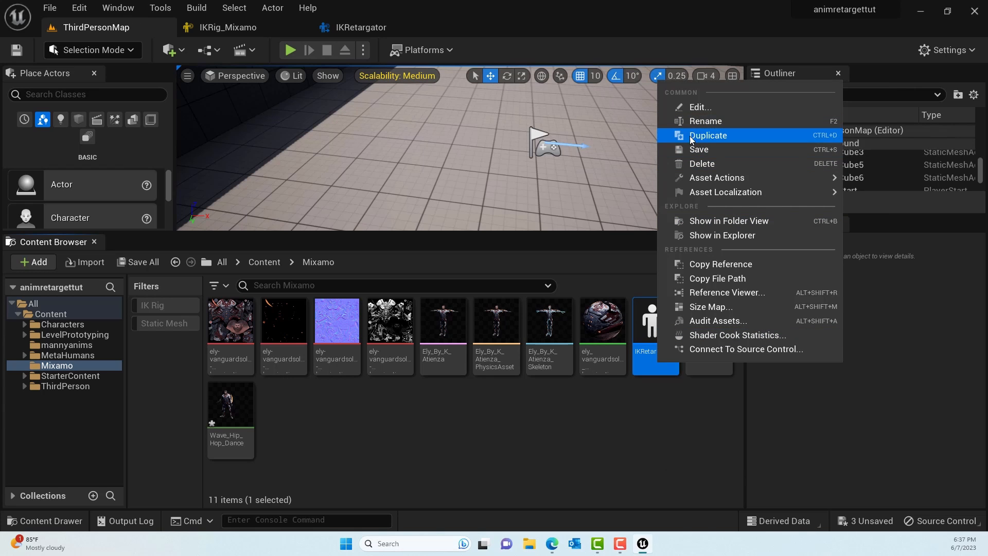
pyautogui.click(706, 122)
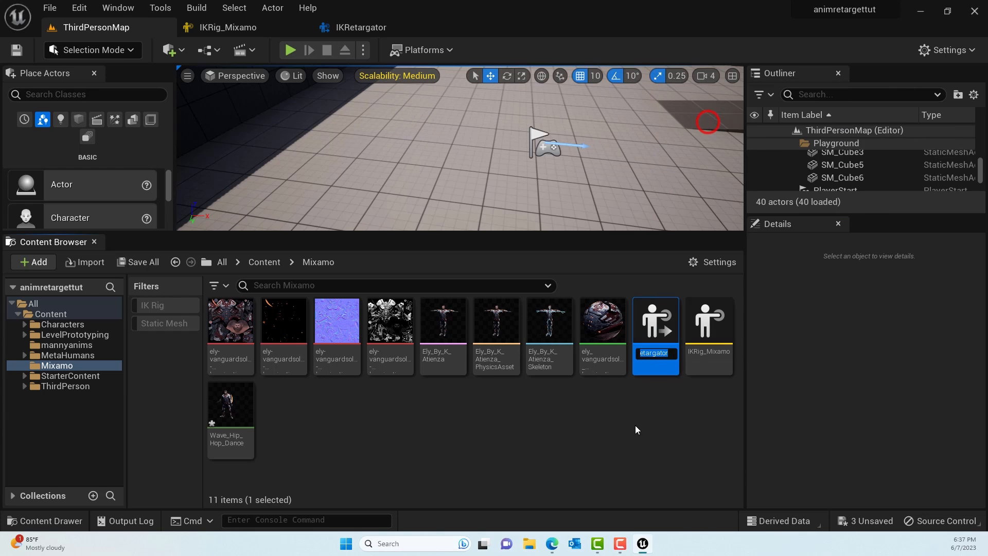
pyautogui.click(670, 354)
pyautogui.write('_mixa')
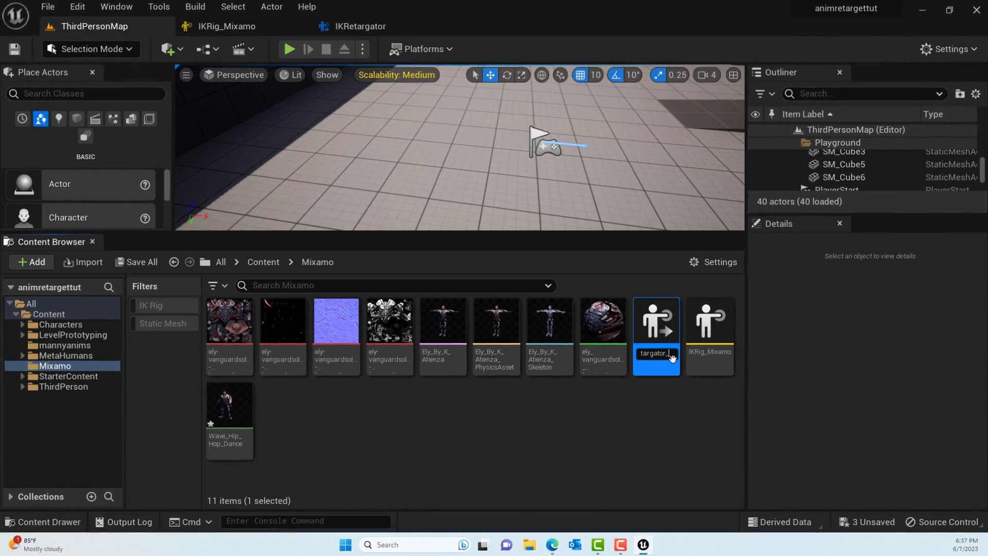
pyautogui.write('motomanny')
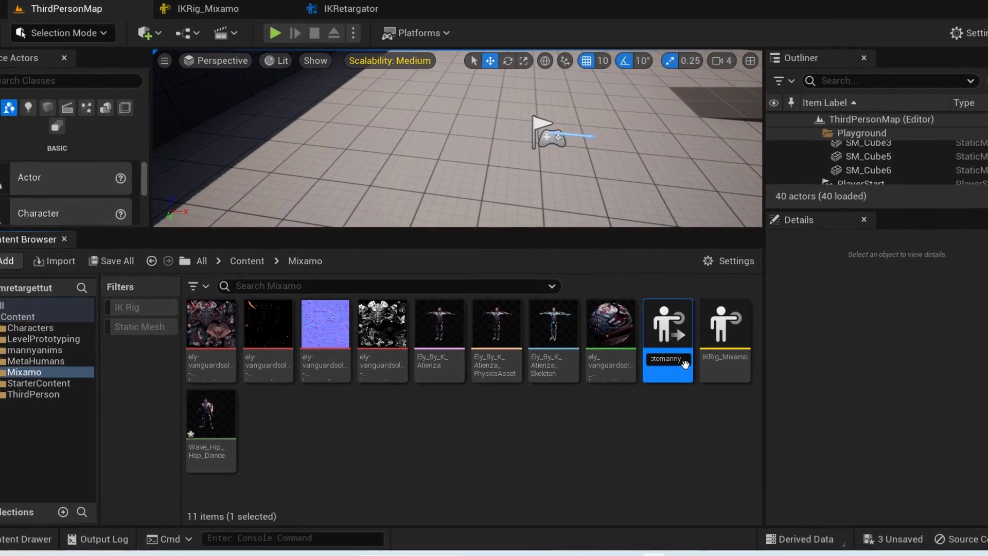
pyautogui.press('Return')
pyautogui.click(687, 431)
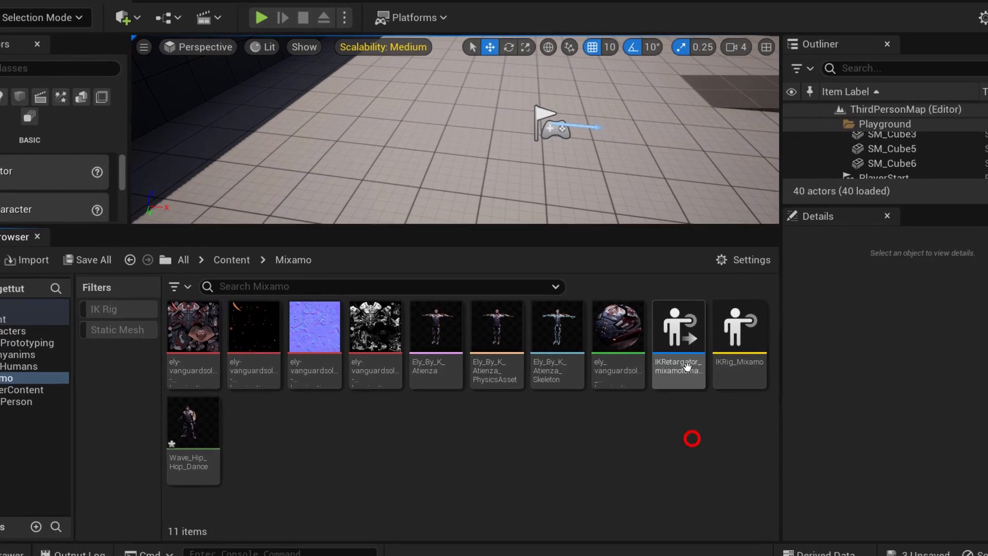
# - Duplicate IKRetargator_mixamotomanny and name the copy IKRetargator_mixamotometahuman
pyautogui.click(683, 360)
pyautogui.rightClick(694, 364)
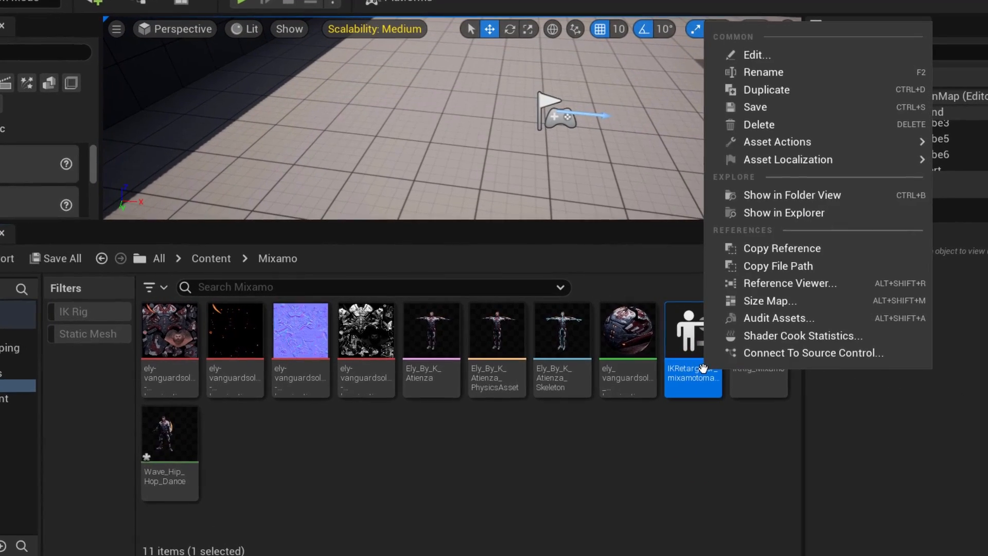
pyautogui.click(778, 84)
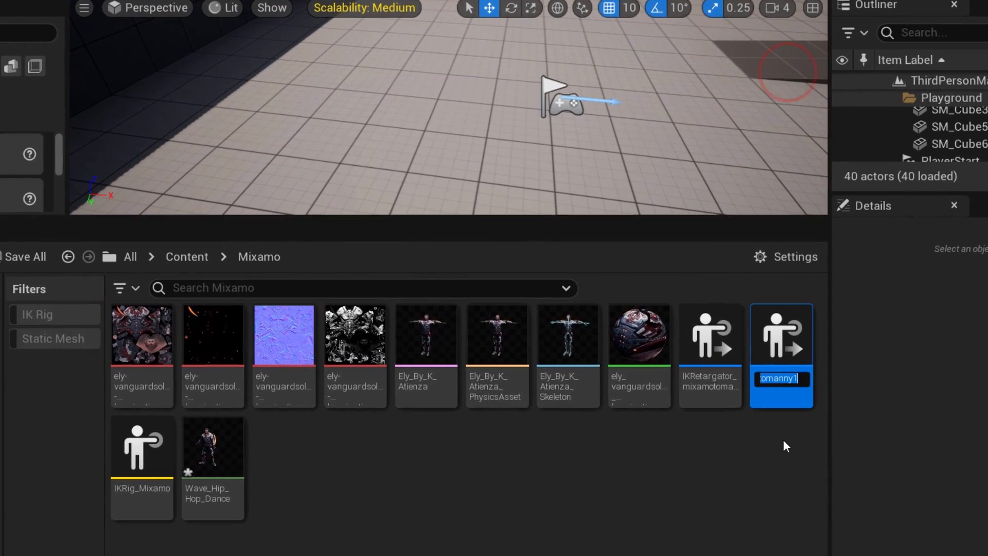
pyautogui.press('Left')
pyautogui.press('Left')
pyautogui.press('Left')
pyautogui.press('Left')
pyautogui.press('Left')
pyautogui.press('Left')
pyautogui.press('Left')
pyautogui.press('Left')
pyautogui.press('Left')
pyautogui.press('Left')
pyautogui.press('Left')
pyautogui.press('Left')
pyautogui.press('Left')
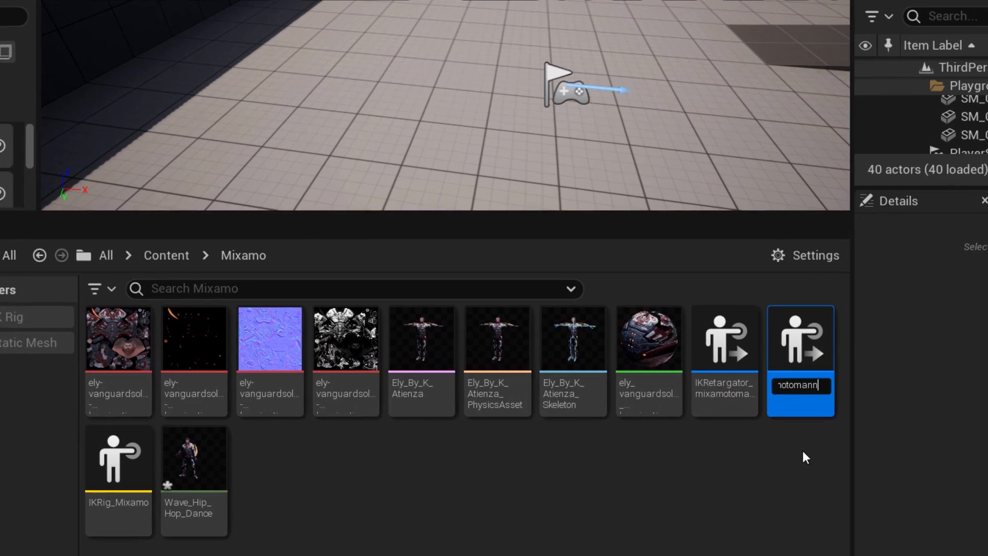
pyautogui.press('BackSpace')
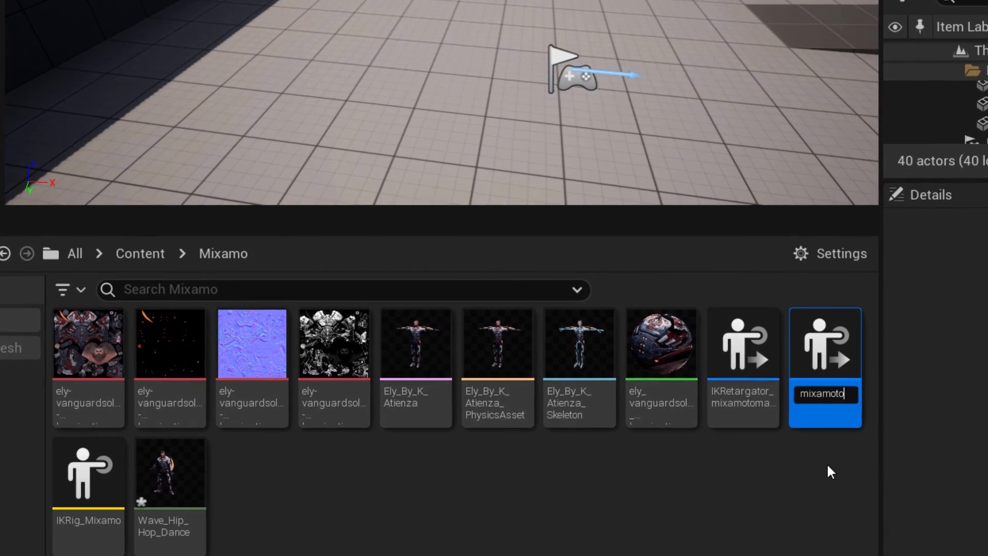
pyautogui.write('meta')
pyautogui.write('human')
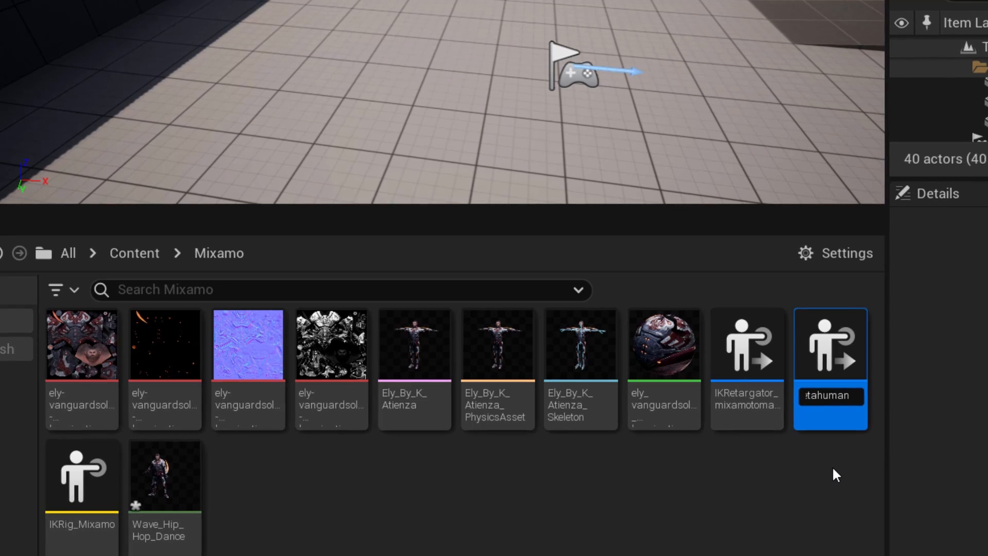
pyautogui.press('Return')
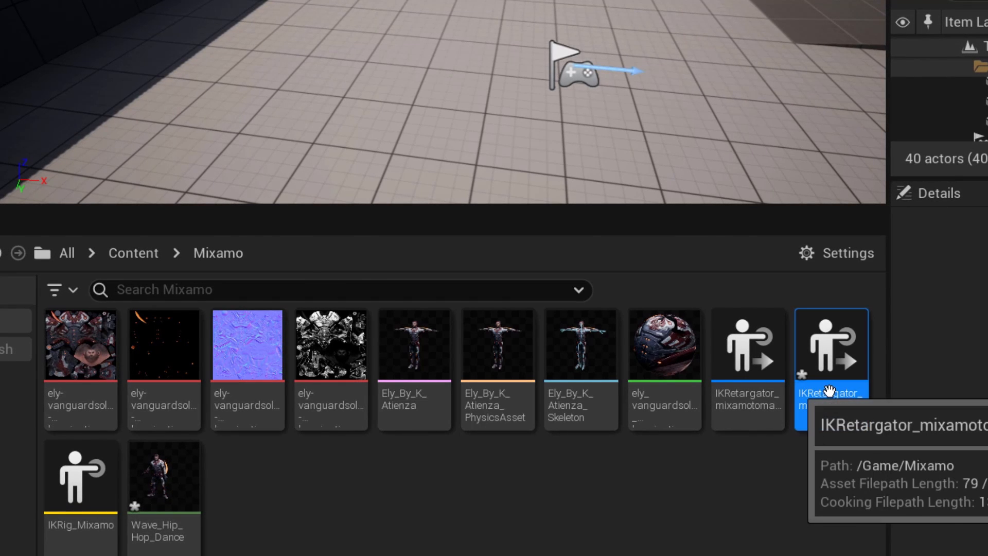
# - Open IKRetargator_mixamotometahuman and set its Target IKRig Asset to IK_metahuman
pyautogui.doubleClick(829, 370)
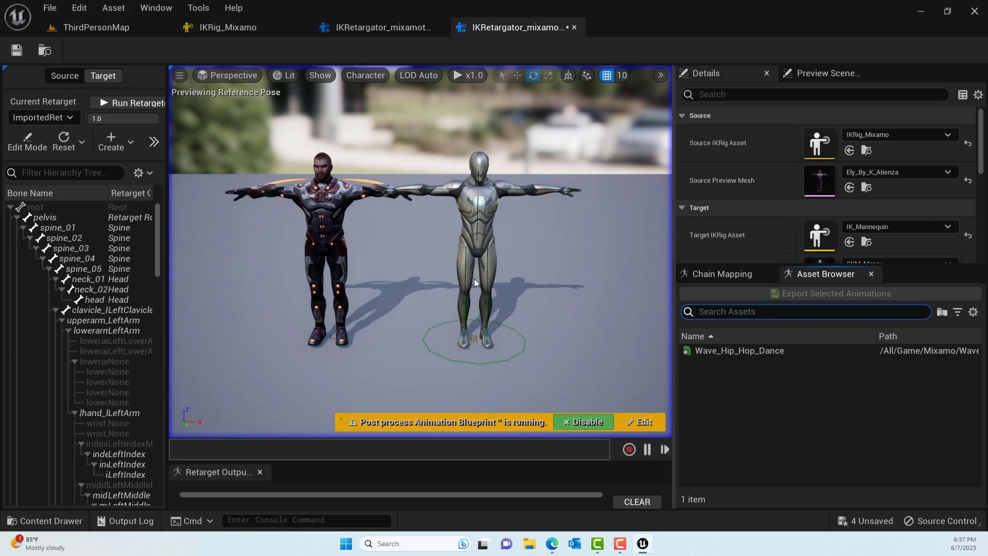
pyautogui.scroll(-1, 474, 279)
pyautogui.scroll(4, 474, 279)
pyautogui.scroll(-3, 473, 279)
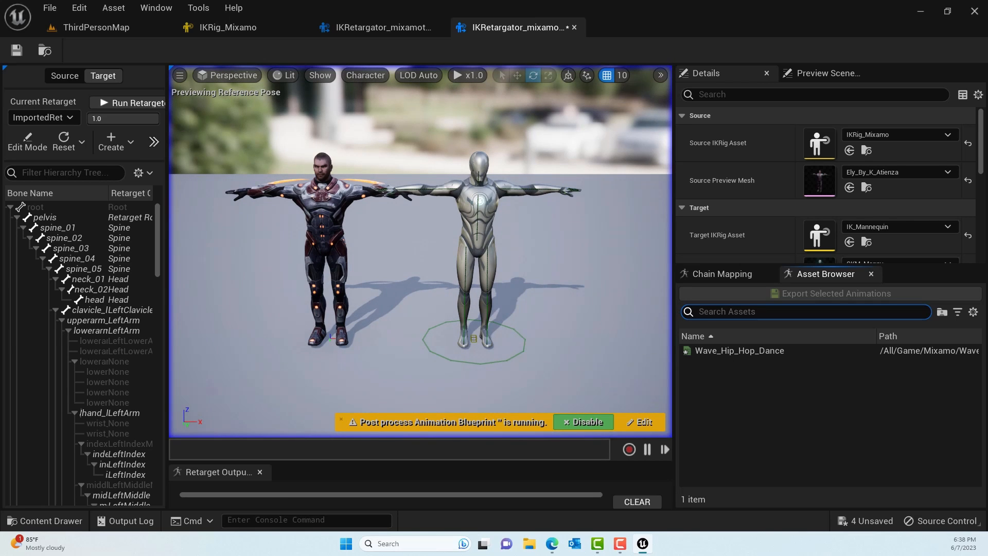
pyautogui.scroll(-2, 909, 212)
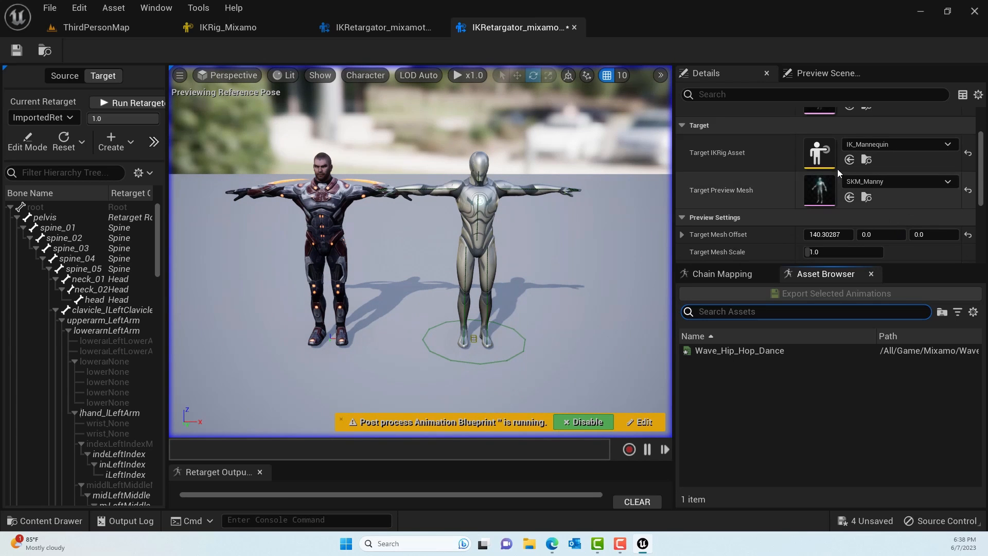
pyautogui.scroll(1, 876, 163)
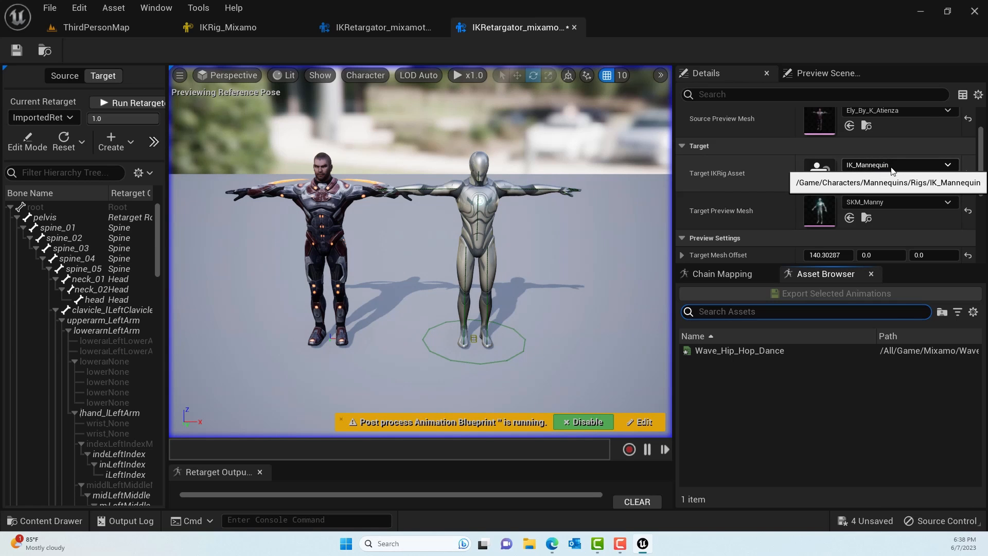
pyautogui.click(891, 165)
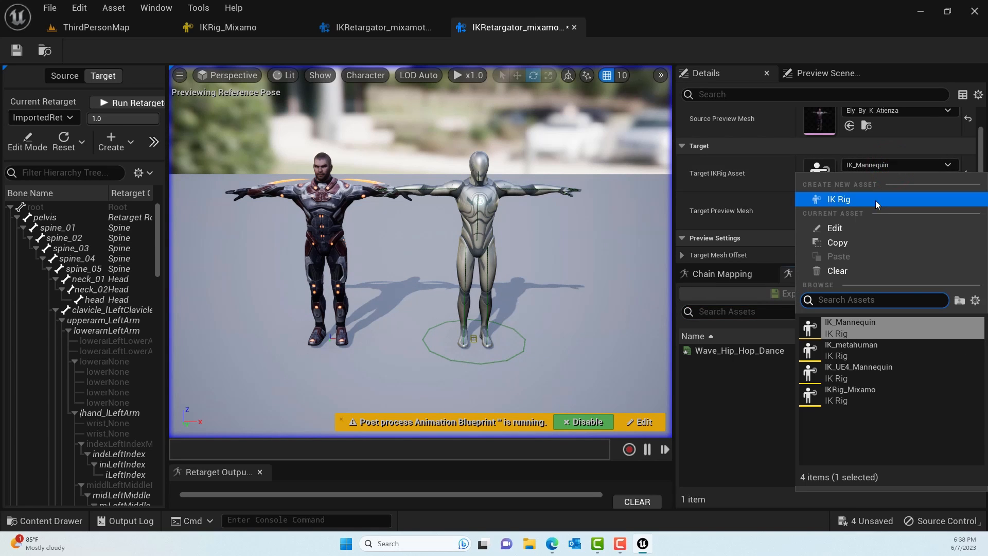
pyautogui.click(867, 351)
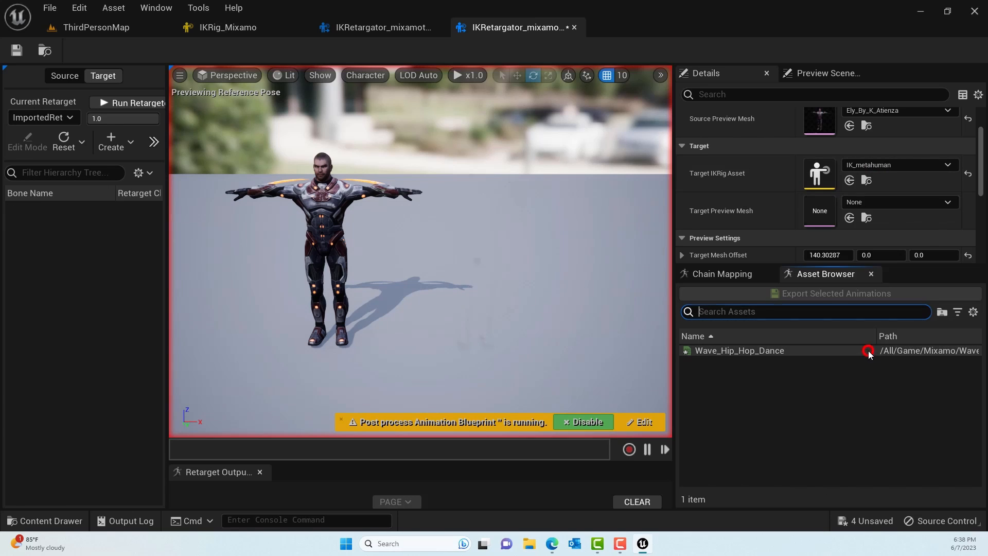
# - Search the skeletal meshes for f_med and set the Target Preview Mesh to f_med_nrw_body
pyautogui.click(884, 204)
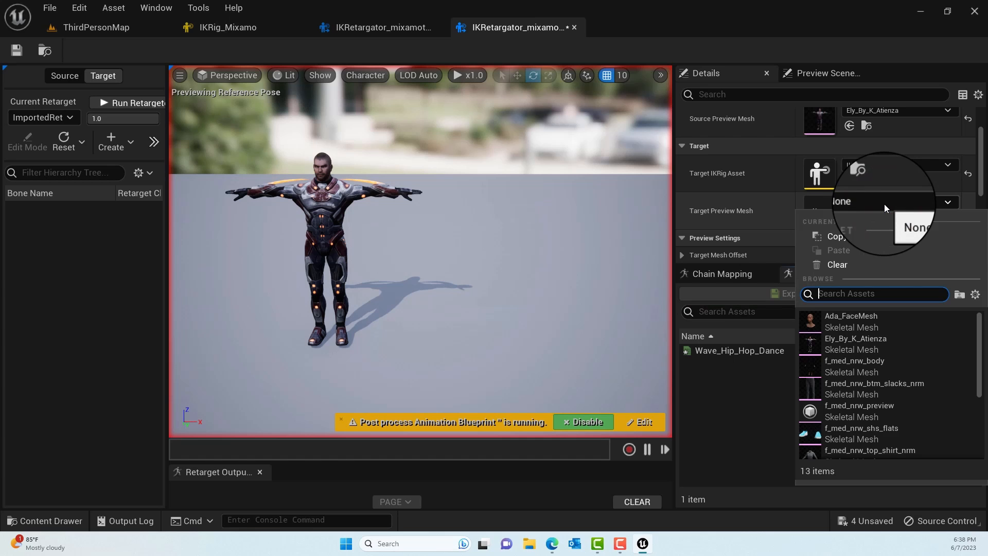
pyautogui.write('f_med')
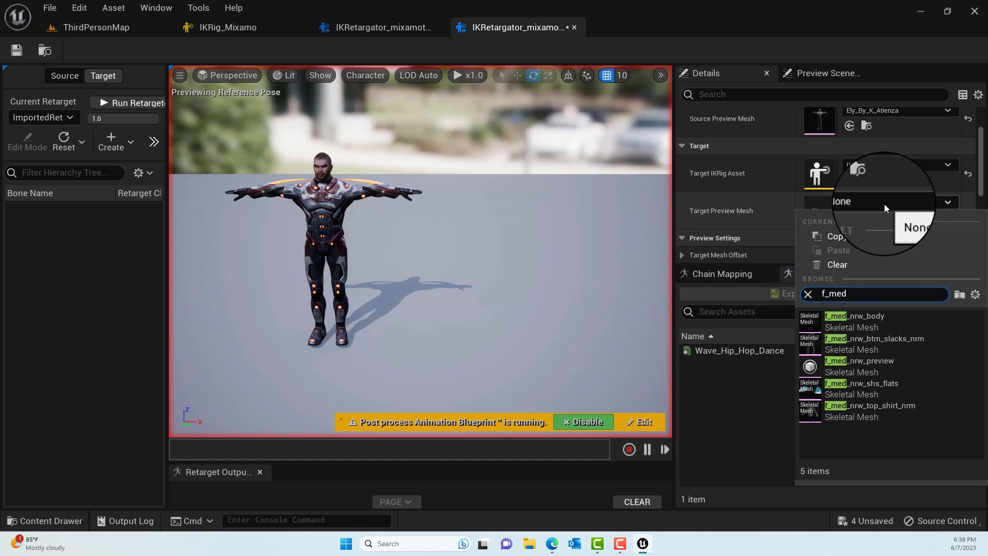
pyautogui.click(869, 325)
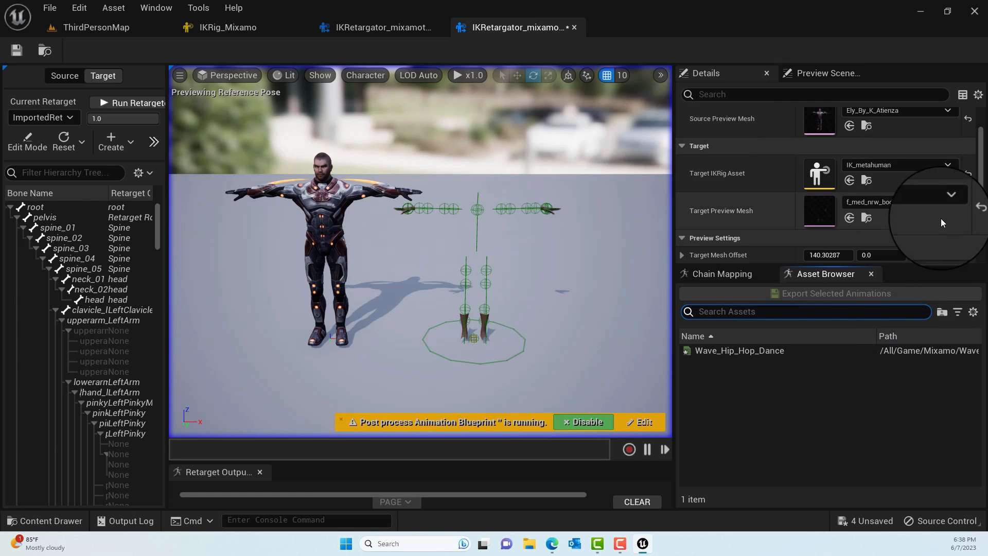
# - Review the target and preview settings, and play Wave_Hip_Hop_Dance on the source character and the MetaHuman body
pyautogui.scroll(-5, 922, 206)
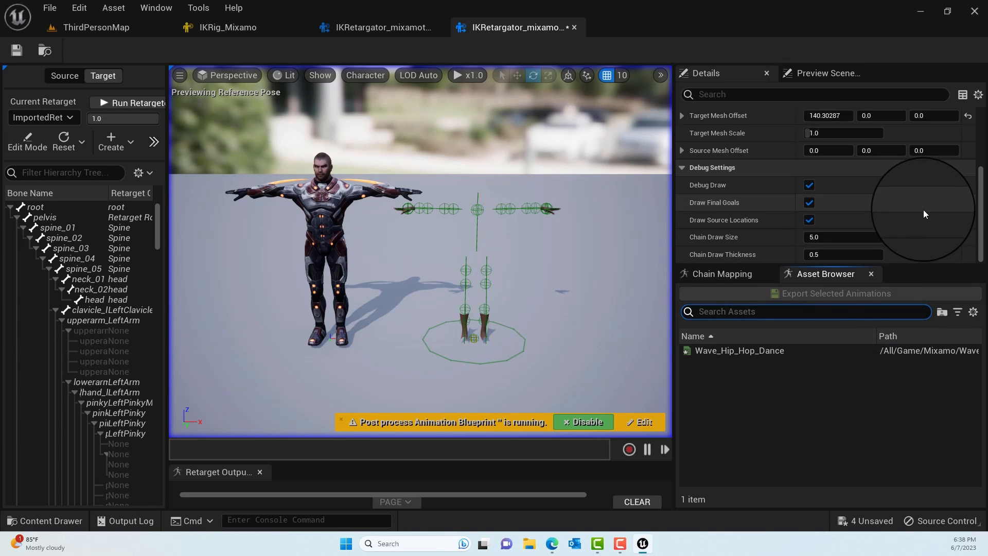
pyautogui.scroll(8, 923, 214)
pyautogui.scroll(-2, 923, 215)
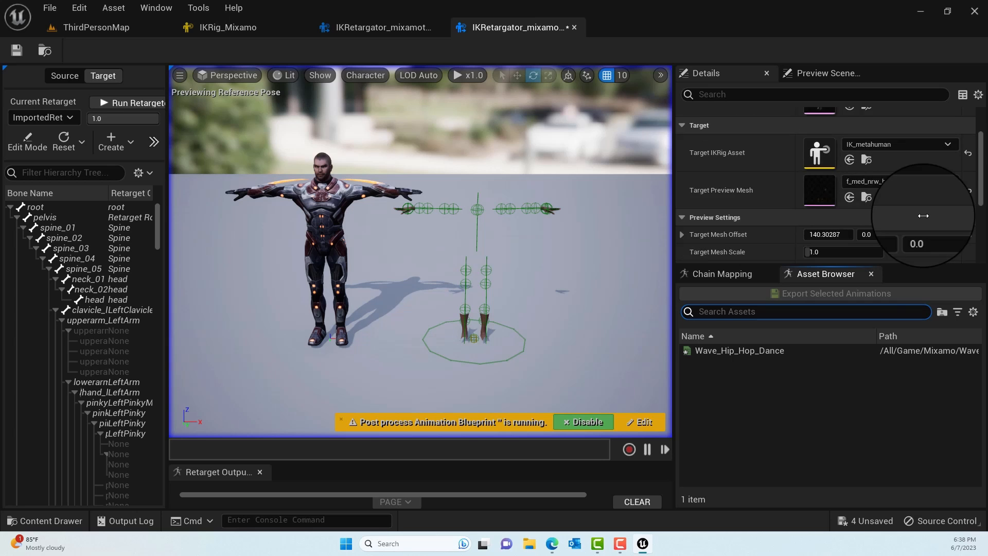
pyautogui.scroll(-2, 923, 215)
pyautogui.doubleClick(749, 352)
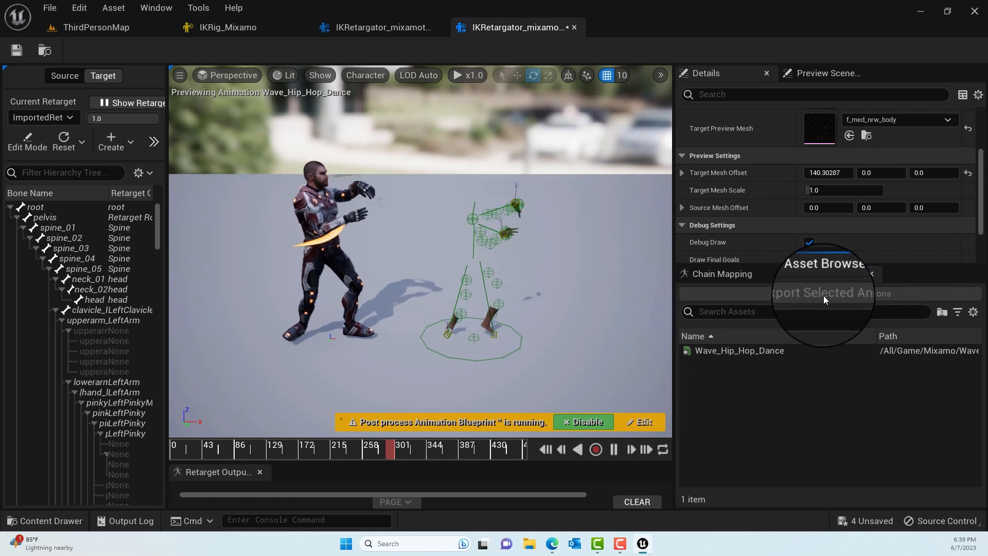
# - Export the retargeted Wave_Hip_Hop_Dance to a new Animation folder inside MetaHumans, with the prefix mixamotometahumansanim
pyautogui.click(739, 352)
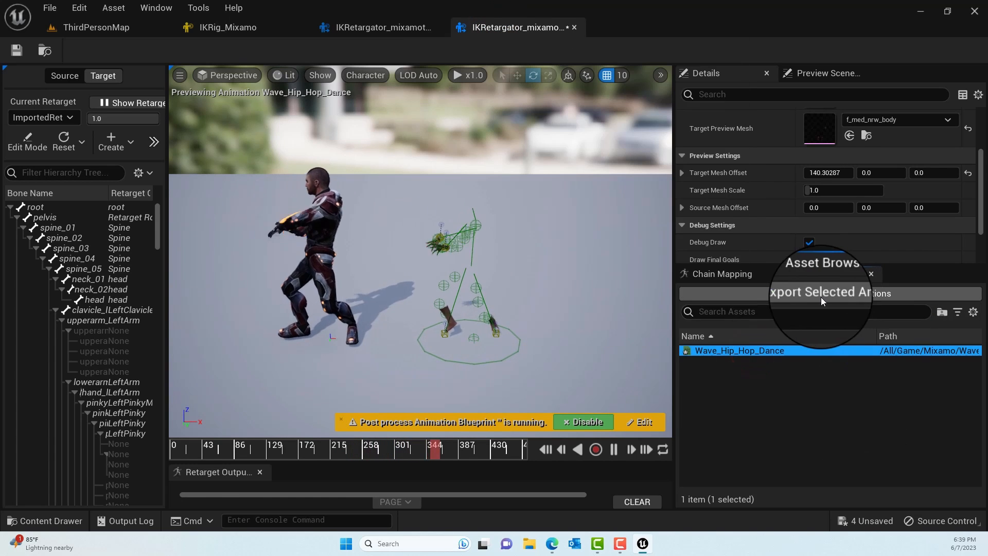
pyautogui.click(815, 295)
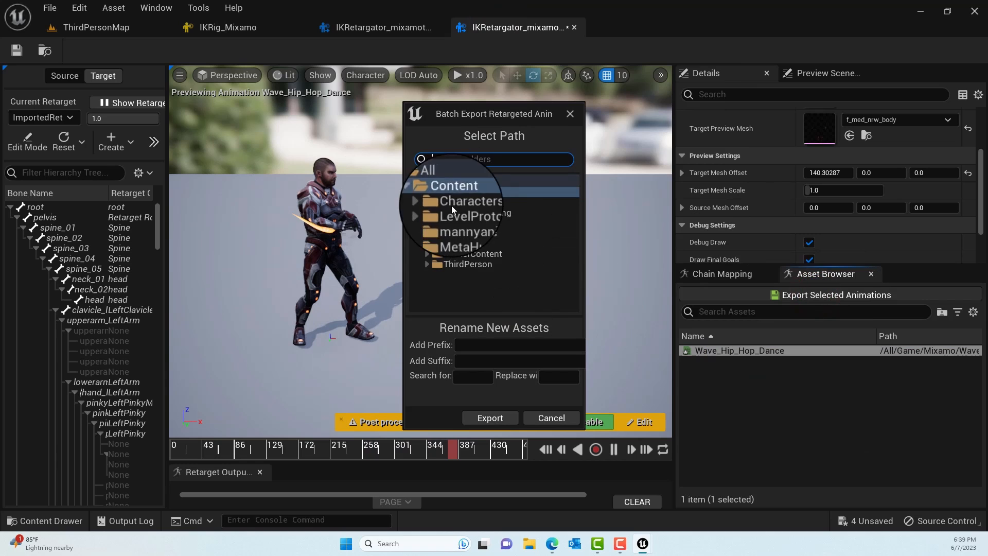
pyautogui.click(477, 236)
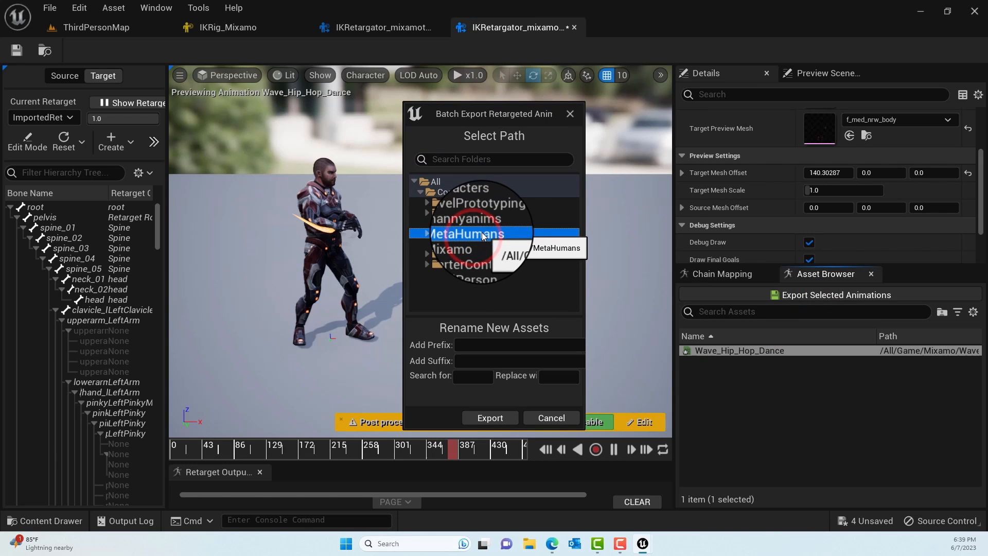
pyautogui.rightClick(489, 238)
pyautogui.click(510, 243)
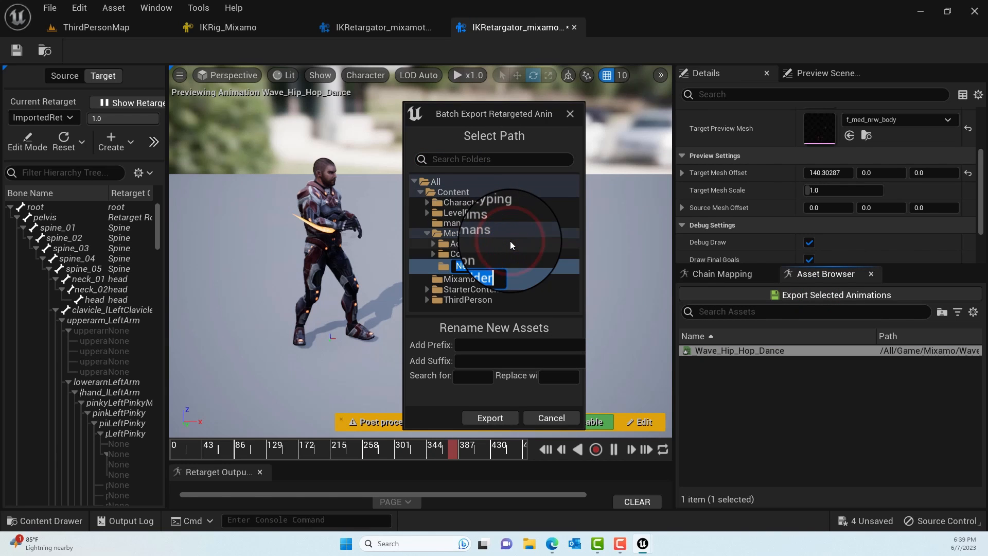
pyautogui.write('Animation')
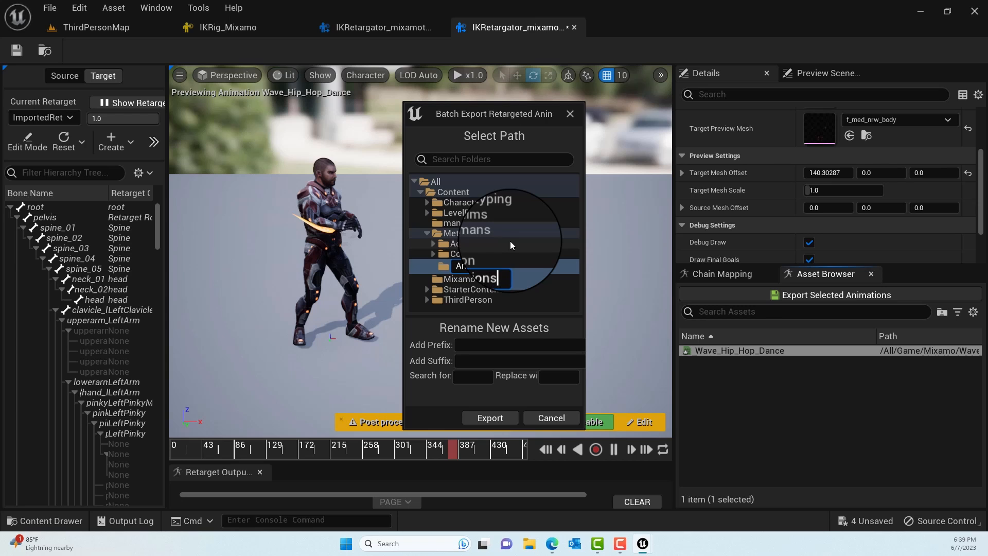
pyautogui.press('Return')
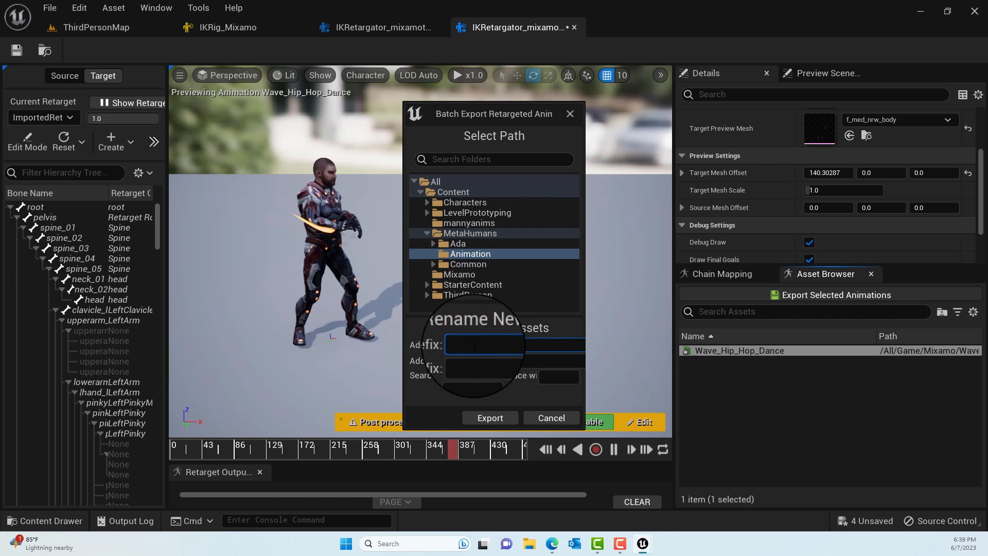
pyautogui.write('mixamotometahumansanim')
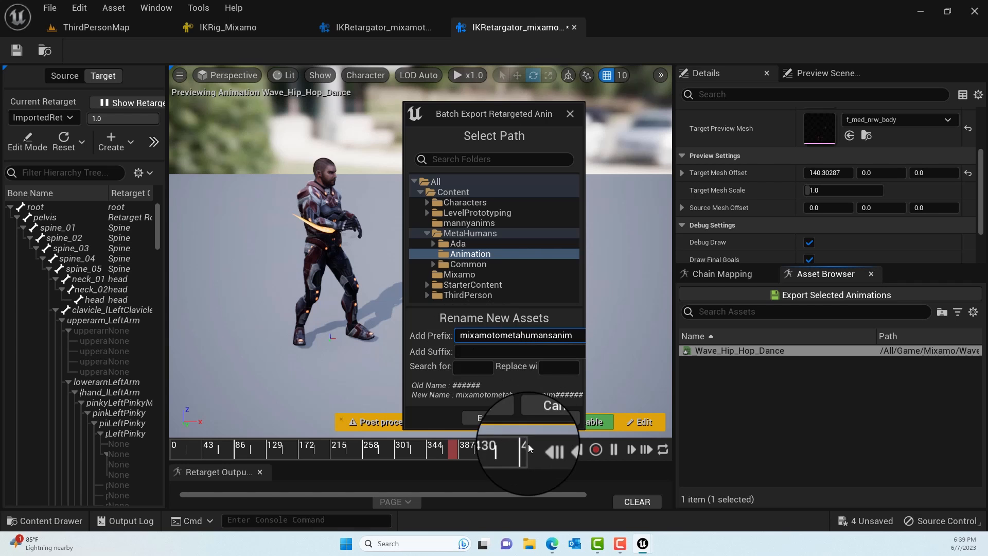
pyautogui.click(495, 421)
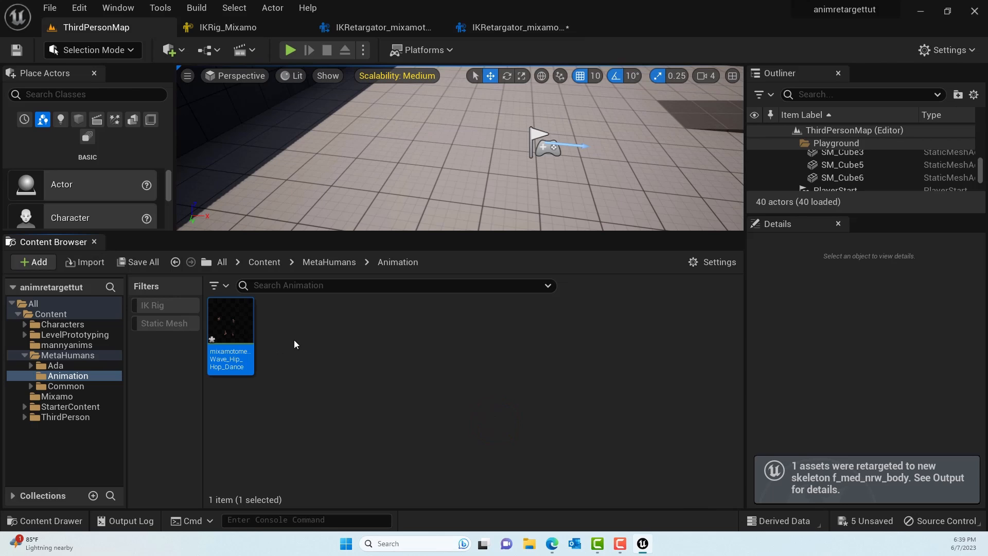
# - Enlarge the level viewport and add a new level sequence to ThirdPersonMap, saving it under its default name
pyautogui.scroll(-5, 439, 165)
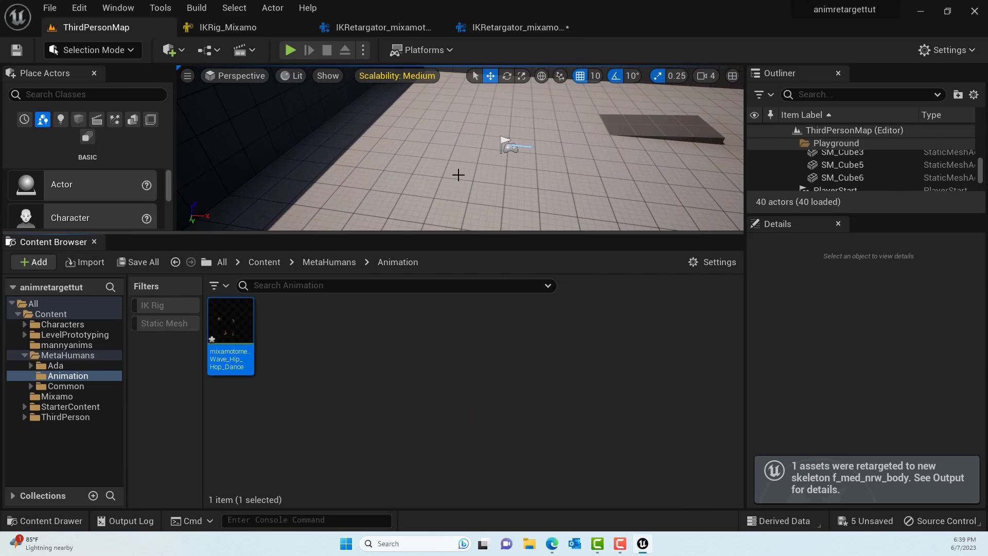
pyautogui.moveTo(608, 233); pyautogui.dragTo(687, 309)
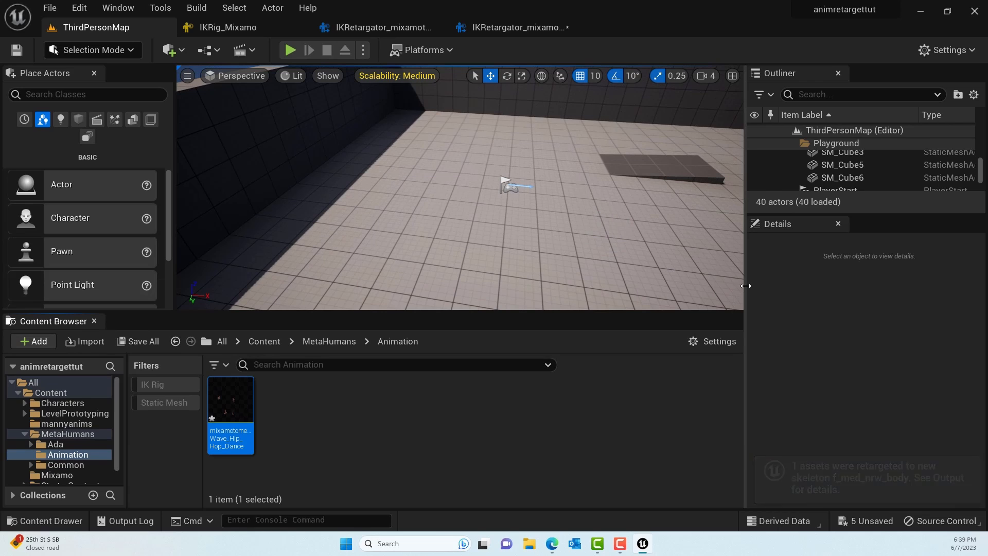
pyautogui.moveTo(746, 285); pyautogui.dragTo(822, 288)
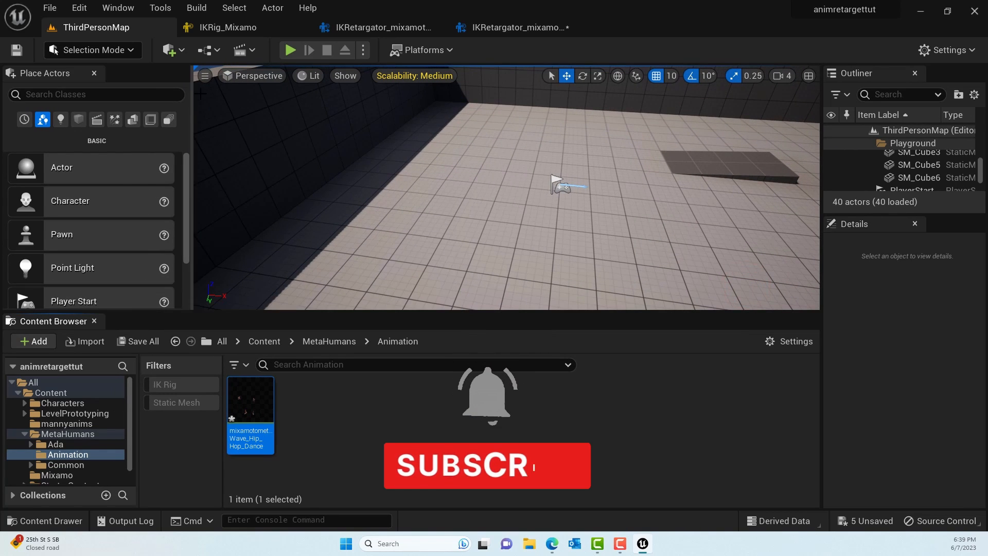
pyautogui.click(184, 51)
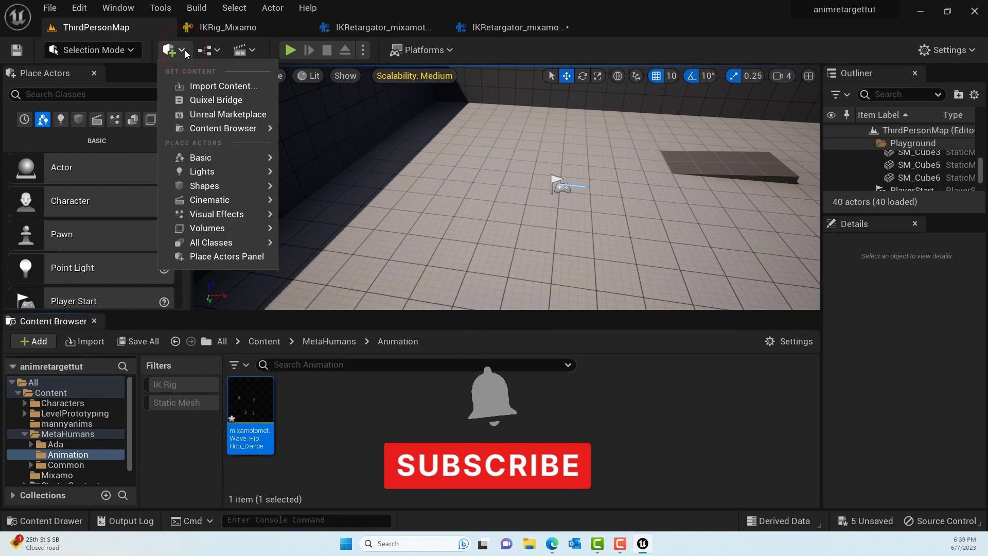
pyautogui.click(242, 50)
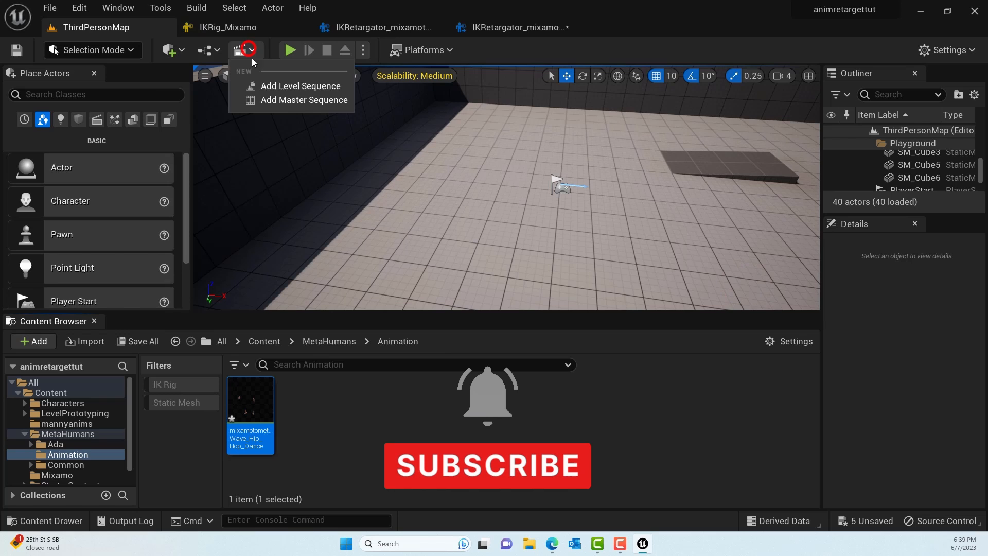
pyautogui.click(276, 85)
pyautogui.click(710, 423)
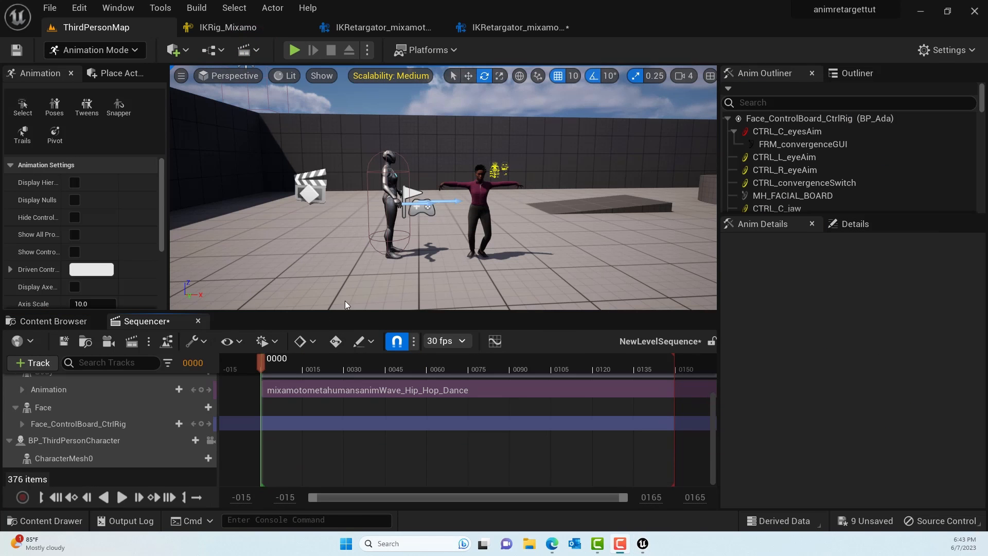
# - Add an animation track with mannyanimWave_Hip_Hop_Dance to the CharacterMesh0 of BP_ThirdPersonCharacter in the sequence
pyautogui.click(197, 457)
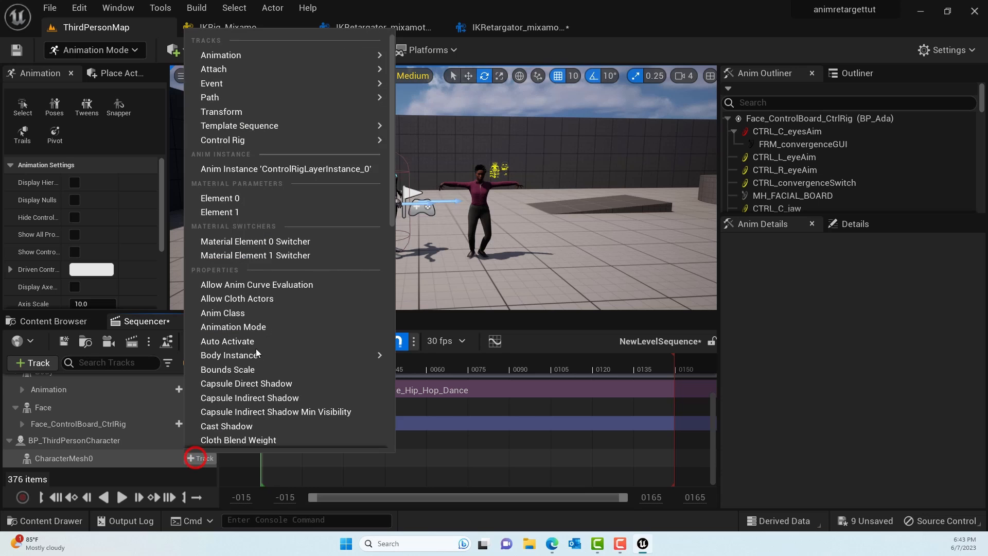
pyautogui.moveTo(305, 61)
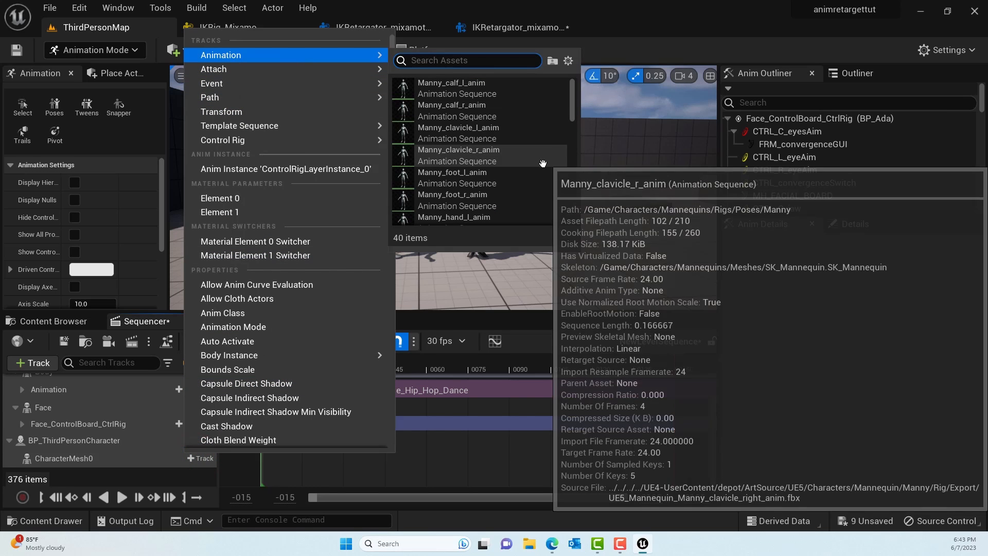
pyautogui.scroll(-10, 532, 184)
pyautogui.scroll(3, 532, 184)
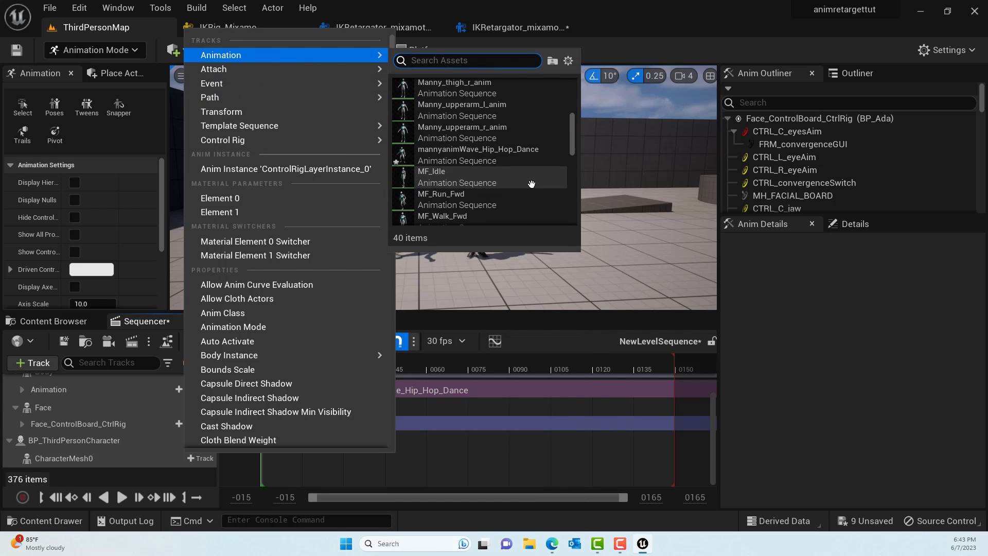
pyautogui.click(495, 157)
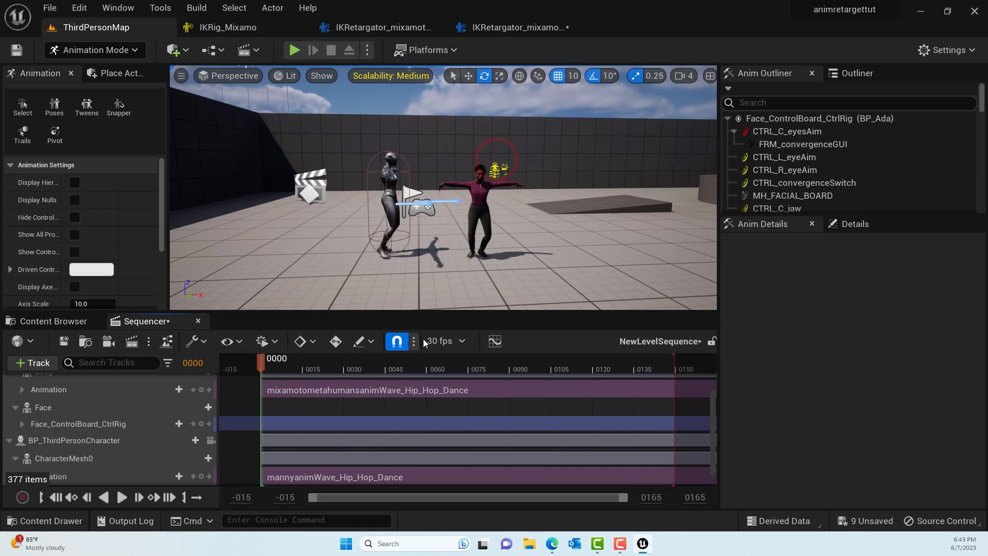
# - Play the sequence to check the dance on both characters, and return the playhead to frame 0
pyautogui.scroll(-1, 265, 418)
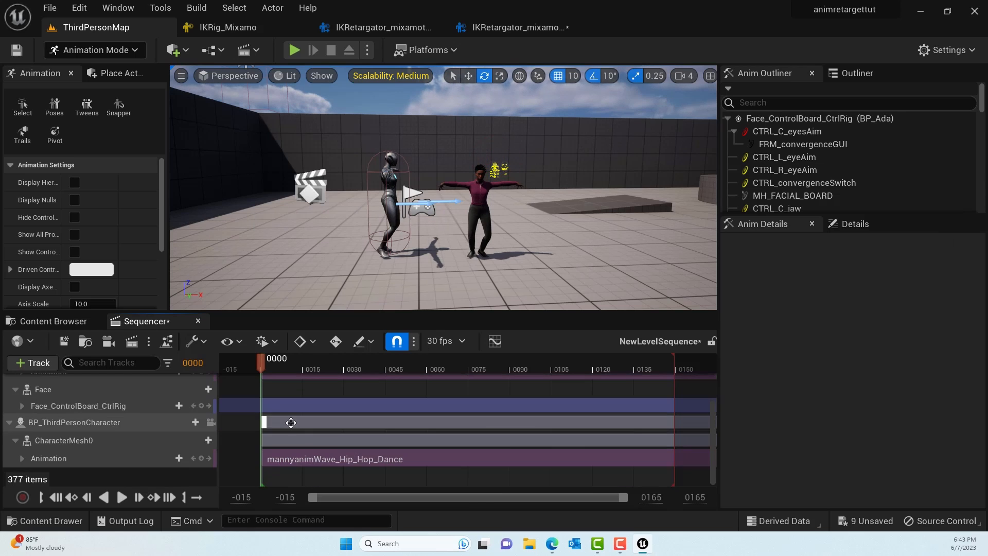
pyautogui.click(119, 497)
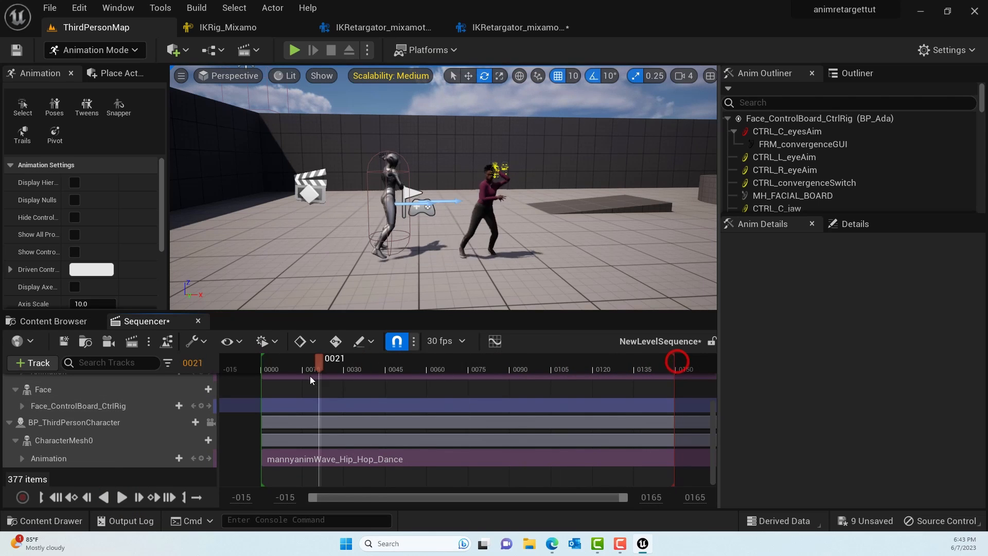
pyautogui.click(259, 371)
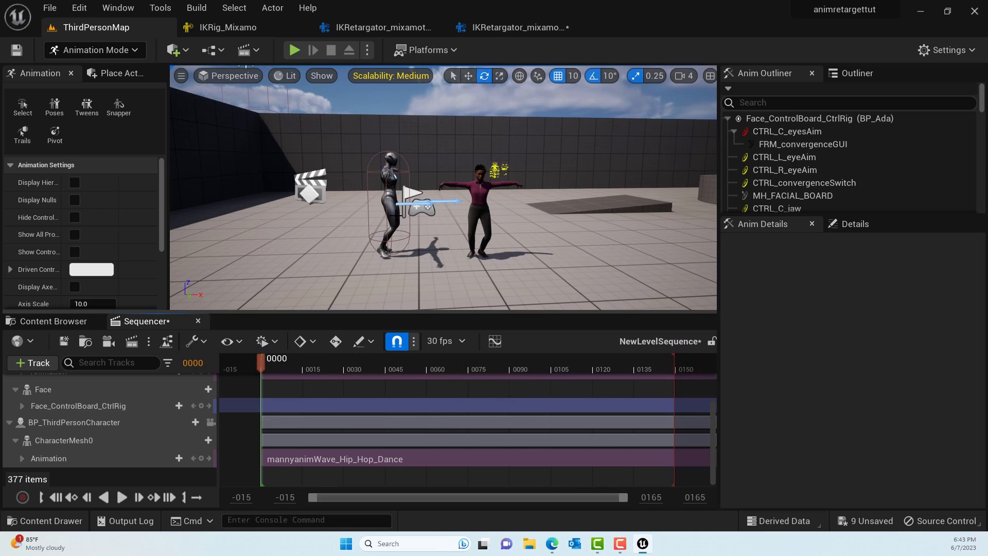
# - Rotate BP_ThirdPersonCharacter 90° about its vertical axis and play the sequence to compare its dance with the MetaHuman's
pyautogui.click(395, 215)
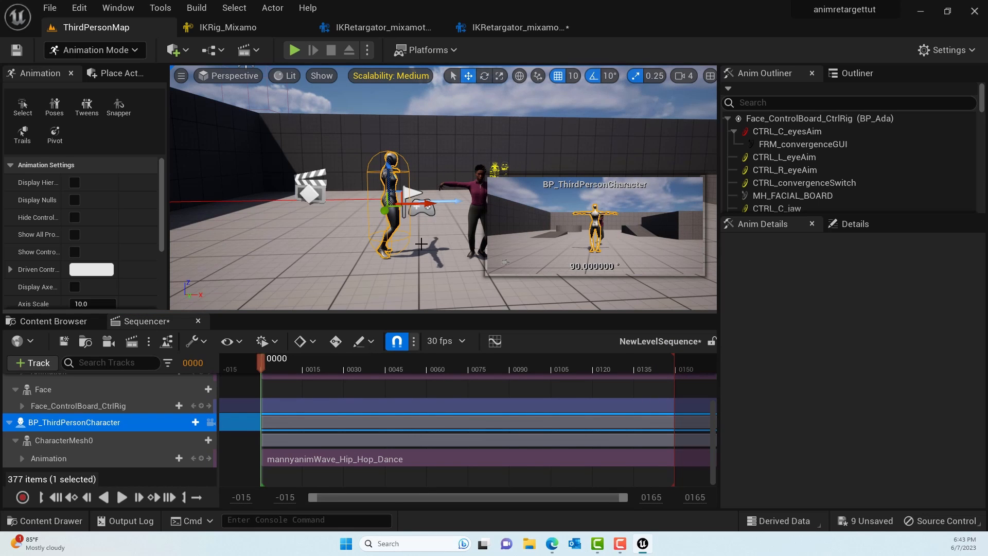
pyautogui.moveTo(441, 207); pyautogui.dragTo(415, 205)
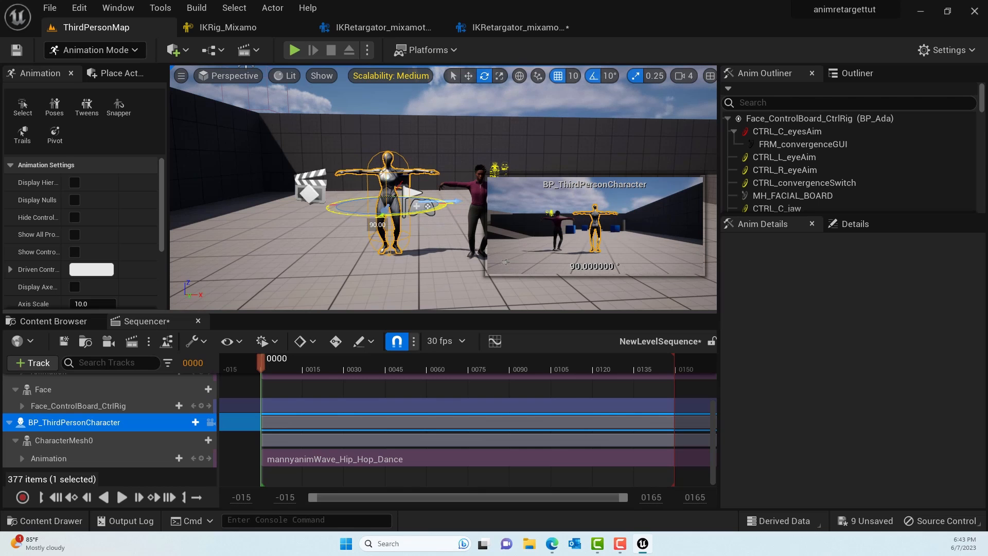
pyautogui.click(121, 497)
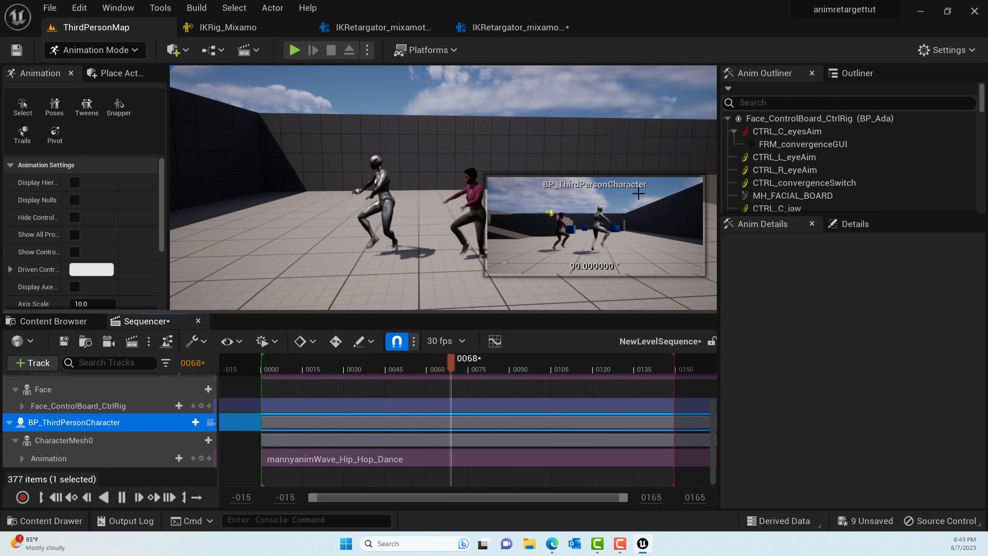
pyautogui.scroll(3, 214, 401)
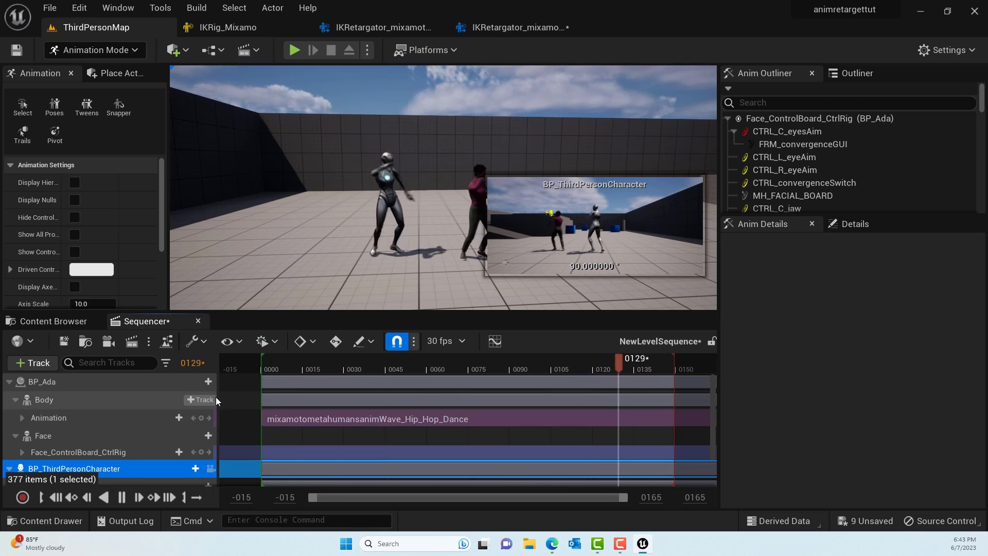
pyautogui.scroll(-3, 442, 220)
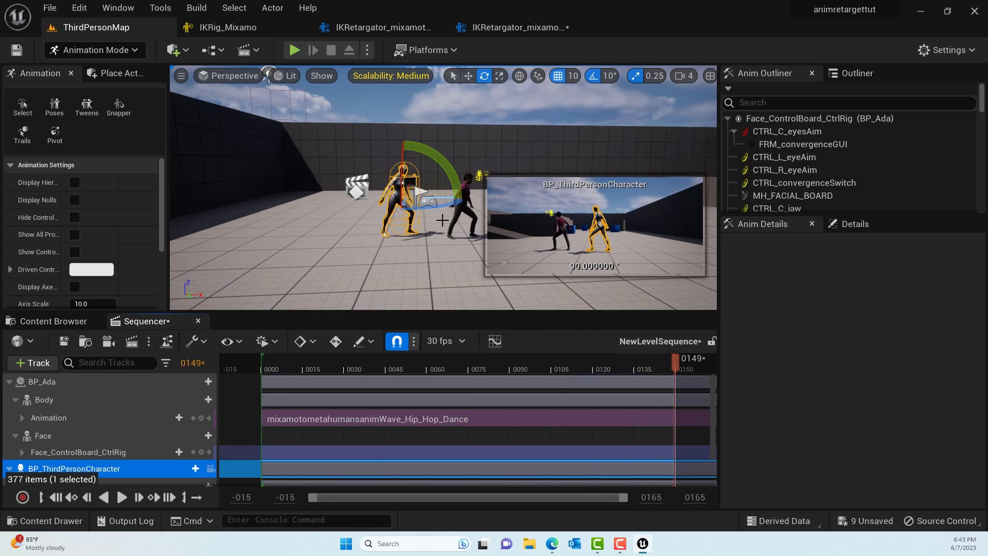
pyautogui.scroll(2, 442, 219)
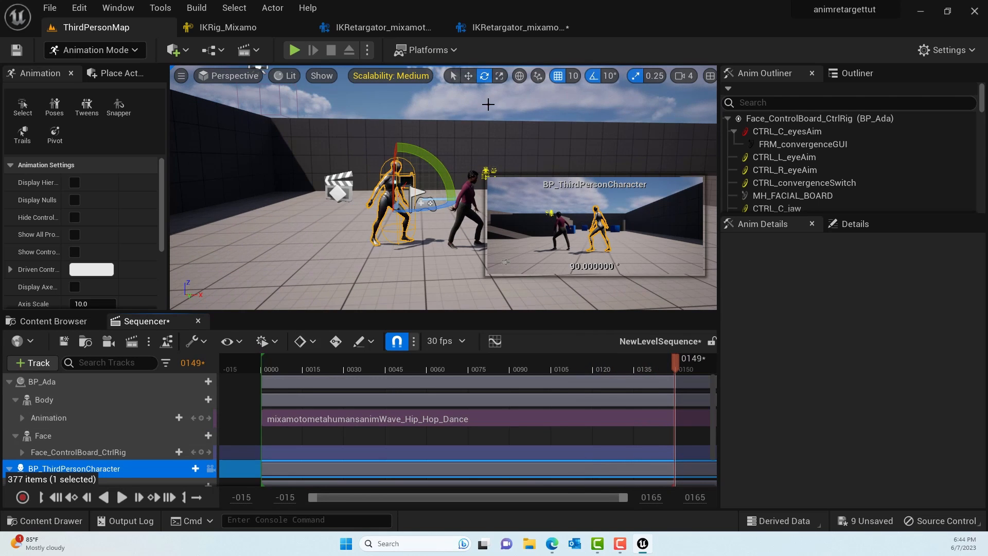
# - Deselect the third-person character and replay the sequence with both dancing characters unobstructed
pyautogui.click(488, 105)
pyautogui.moveTo(437, 139); pyautogui.dragTo(443, 136, button='right')
pyautogui.press('w')
pyautogui.press('s')
pyautogui.click(122, 497)
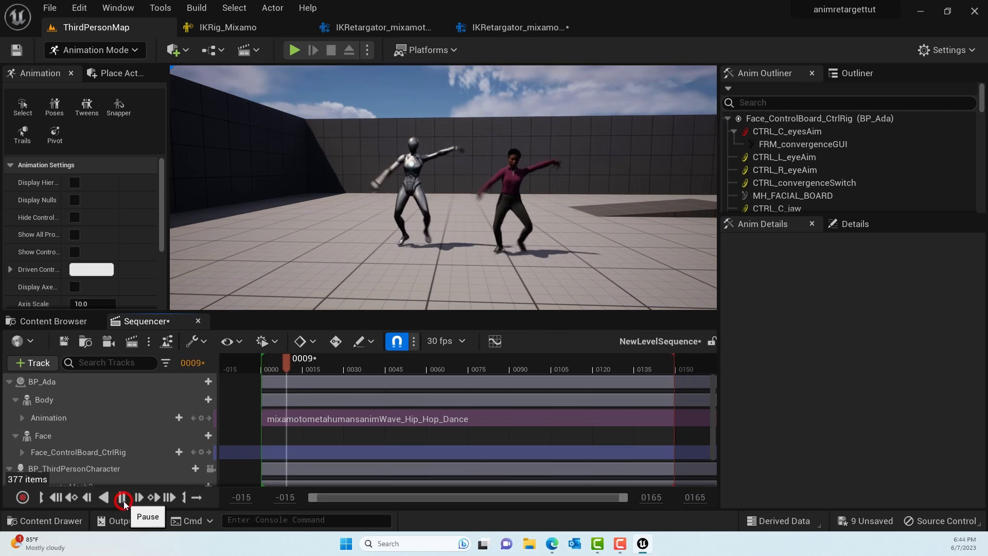